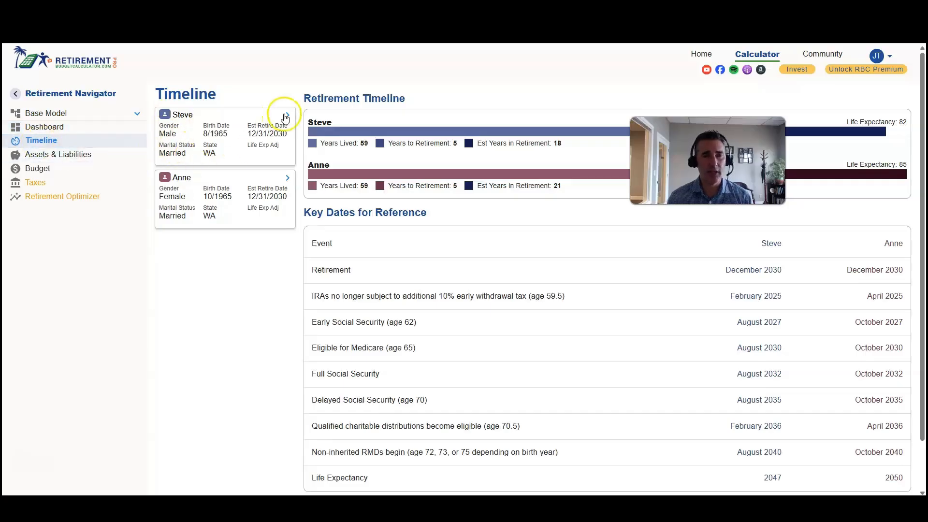
Step: Review the husband's personal details, including the estimated retirement date and life expectancy adjustment, and save the record
click(288, 118)
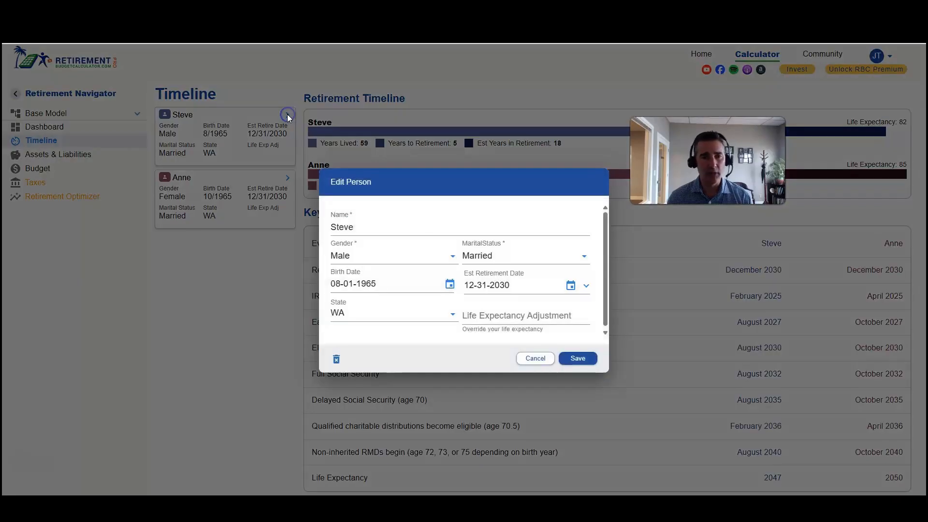
click(356, 227)
double_click(356, 227)
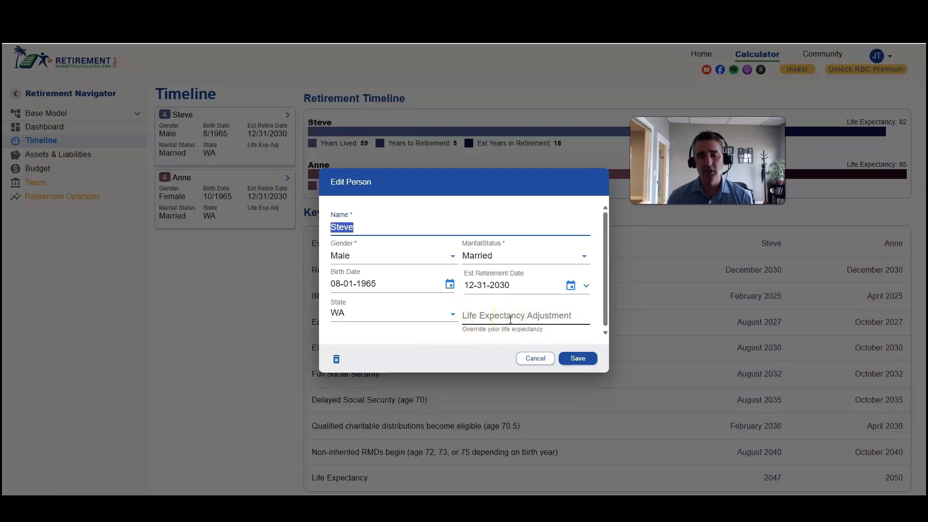
click(578, 358)
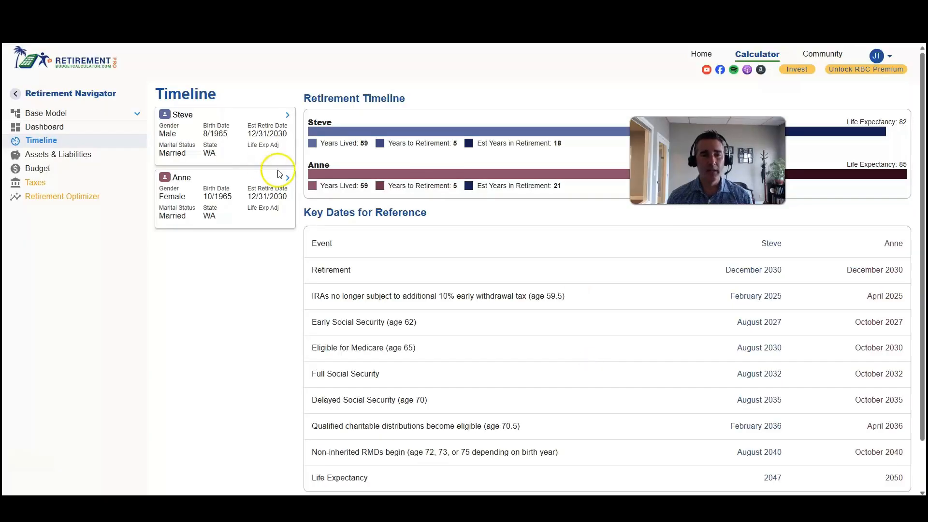
Step: Check the wife's personal details, including the estimated retirement date, and save the record
click(288, 178)
double_click(342, 223)
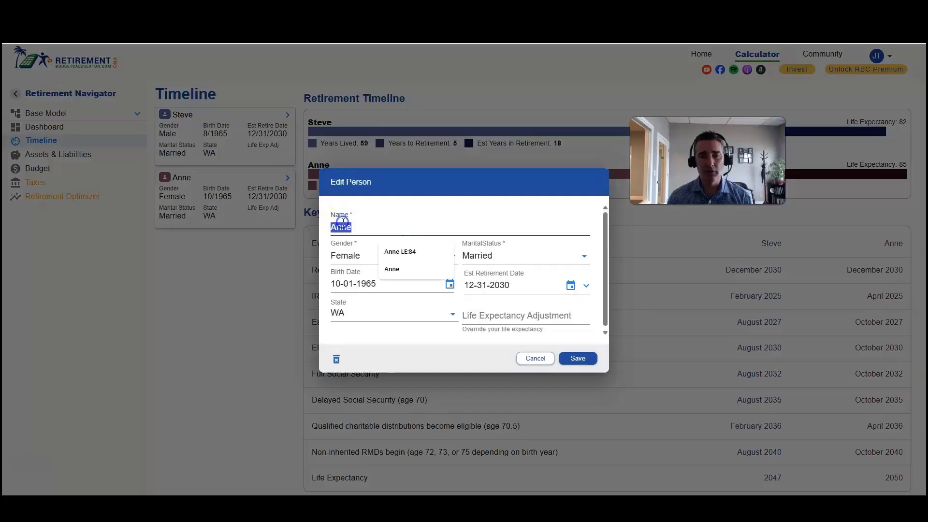
click(343, 223)
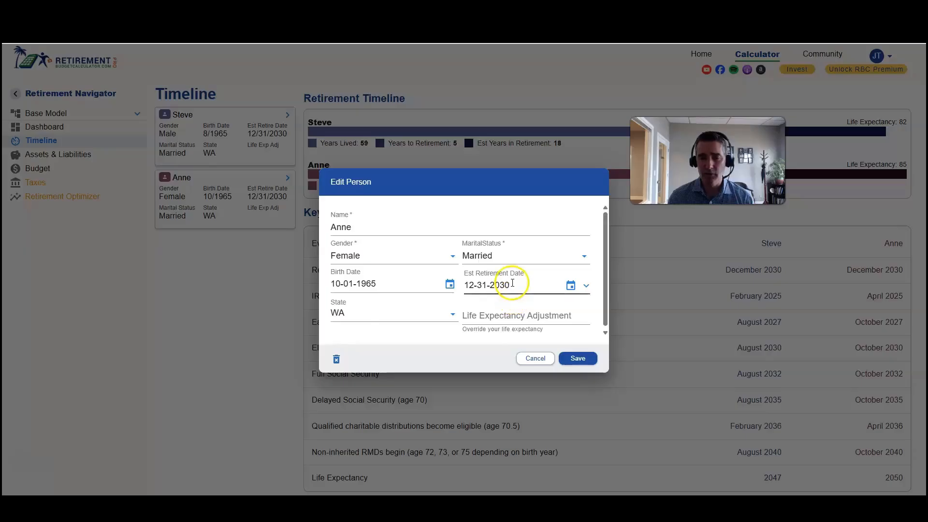
click(577, 358)
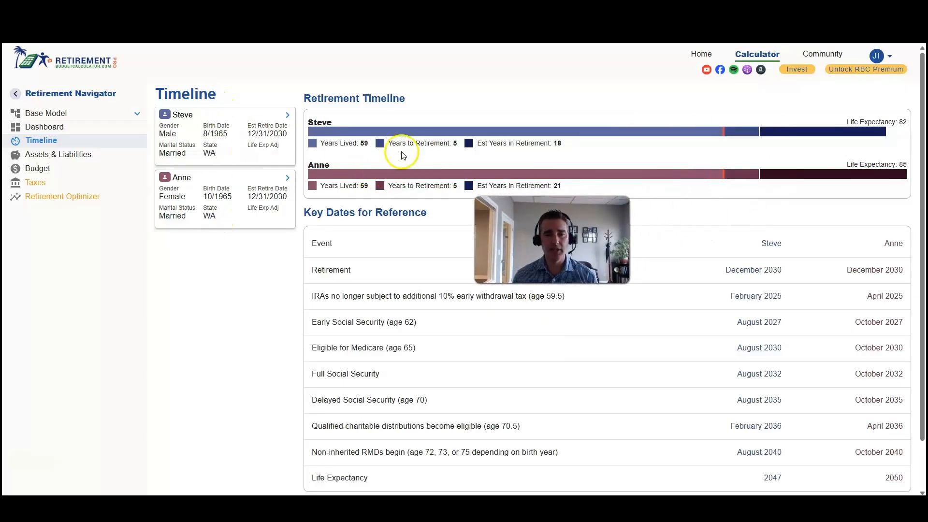
Step: Examine both spouses' years lived, years to retirement, estimated years in retirement and life expectancy on the retirement timeline
triple_click(360, 143)
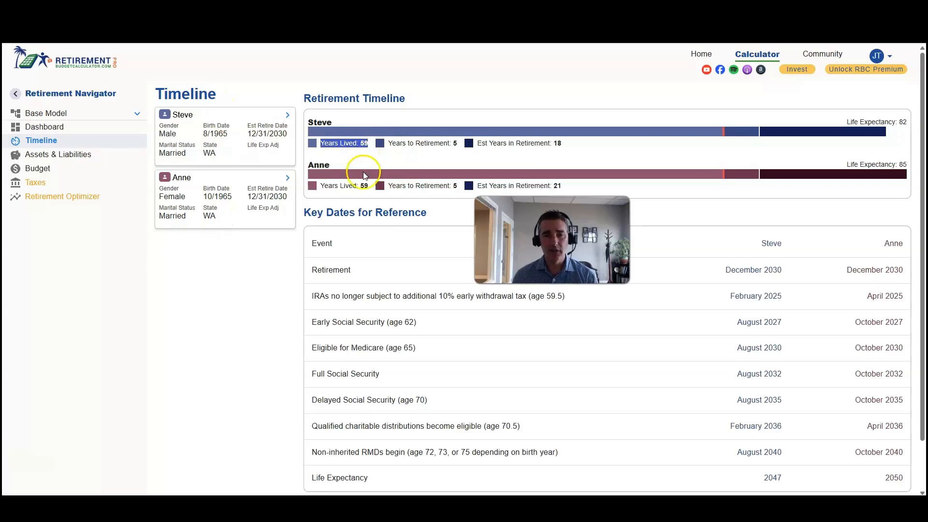
triple_click(363, 186)
triple_click(431, 143)
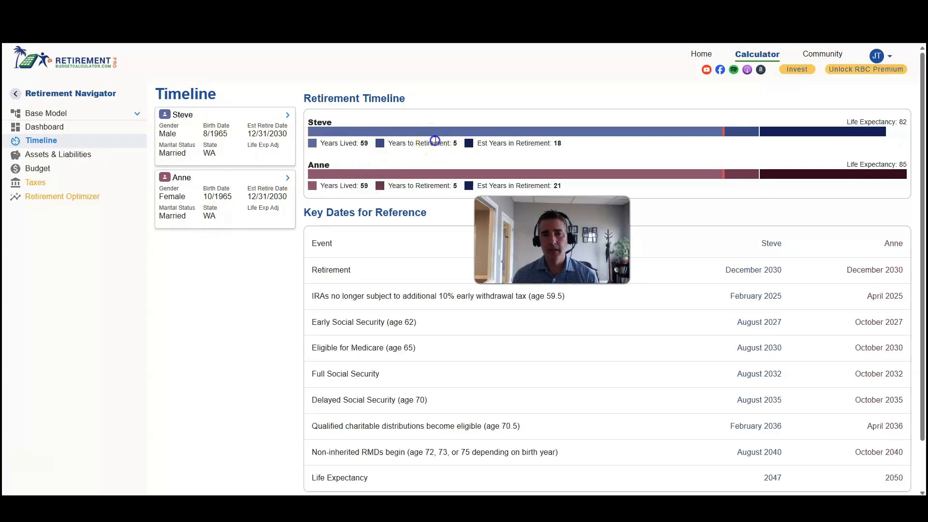
triple_click(430, 186)
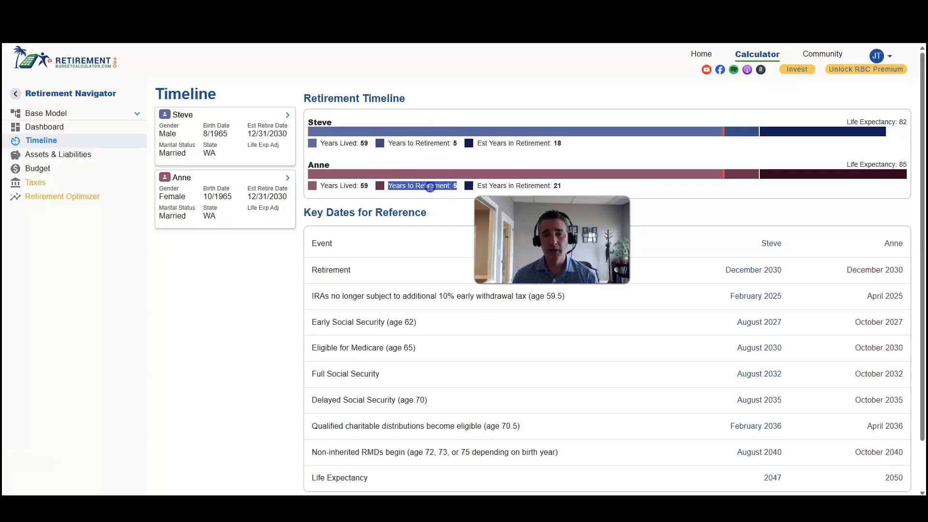
click(514, 145)
triple_click(514, 145)
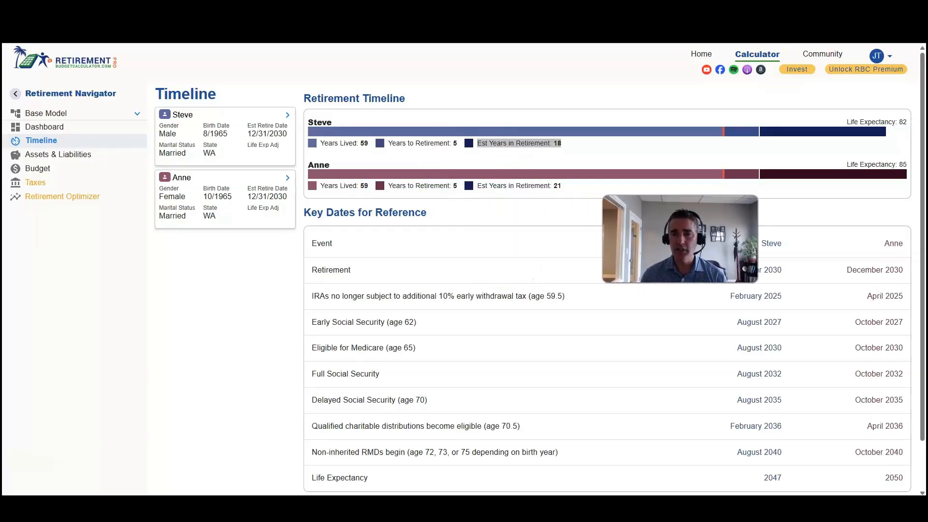
triple_click(533, 186)
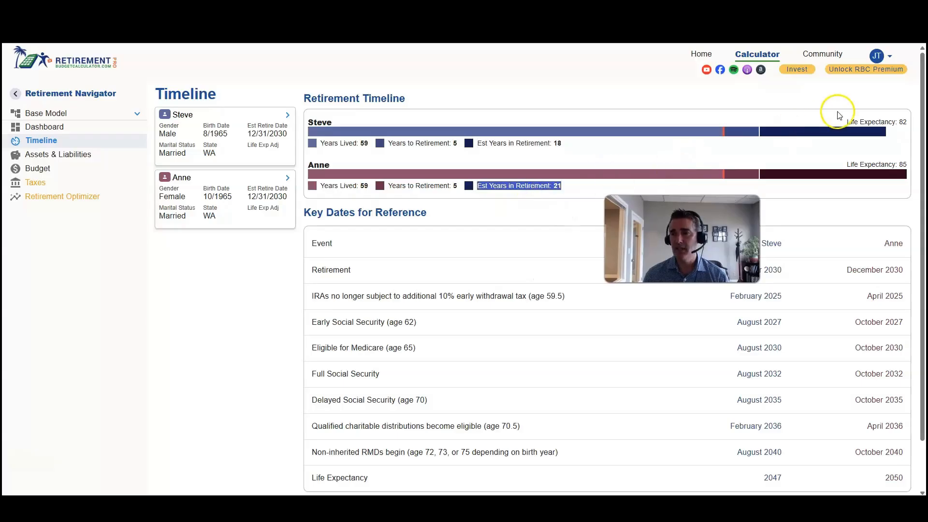
triple_click(855, 122)
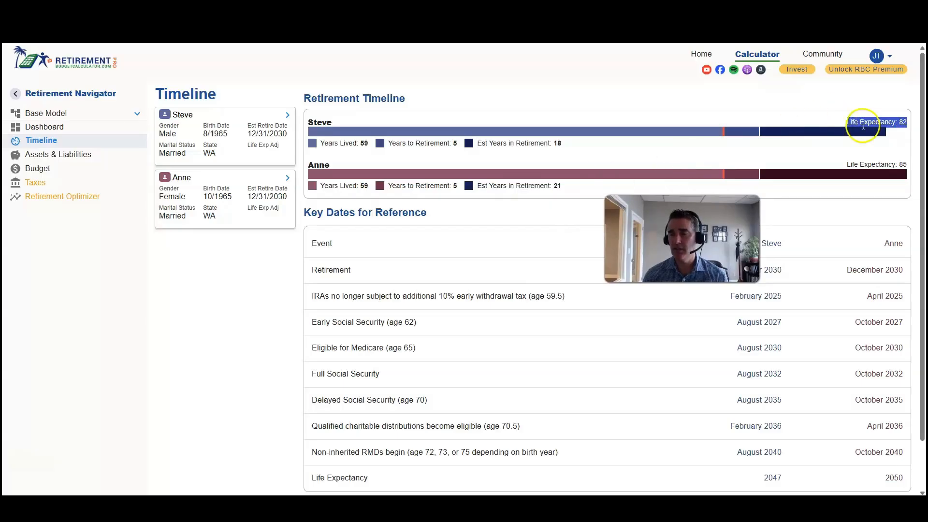
drag(680, 235, 676, 223)
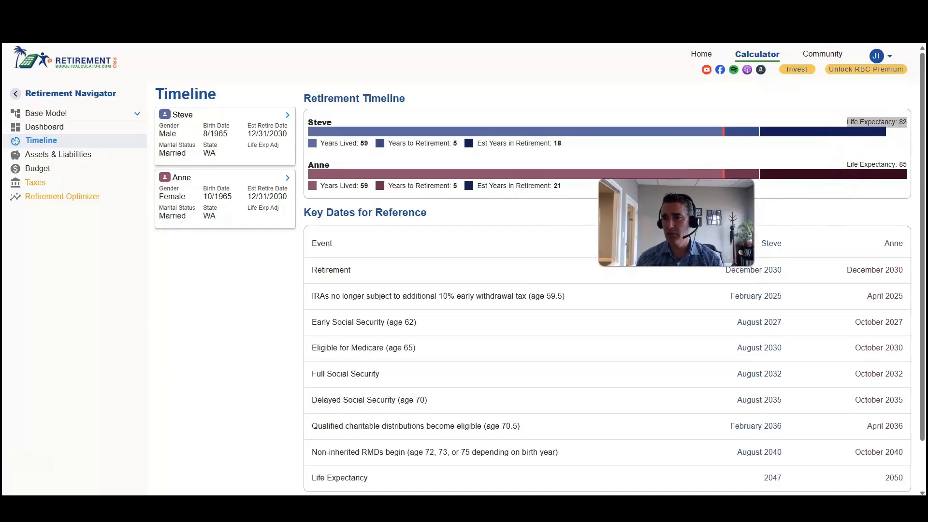
double_click(895, 123)
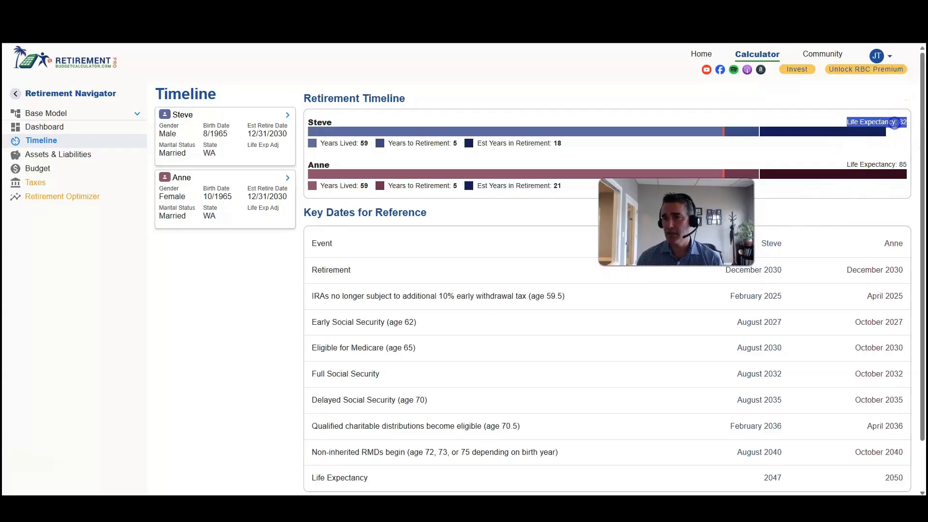
triple_click(893, 164)
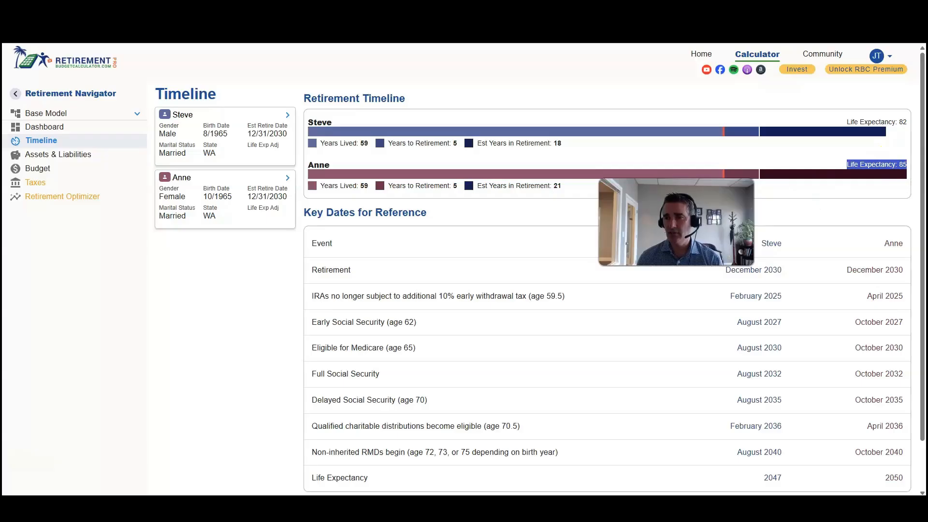
Step: Examine the key dates for retirement, penalty-free IRA withdrawals, early Social Security and Medicare eligibility
scroll(370, 164, down, 1)
triple_click(368, 157)
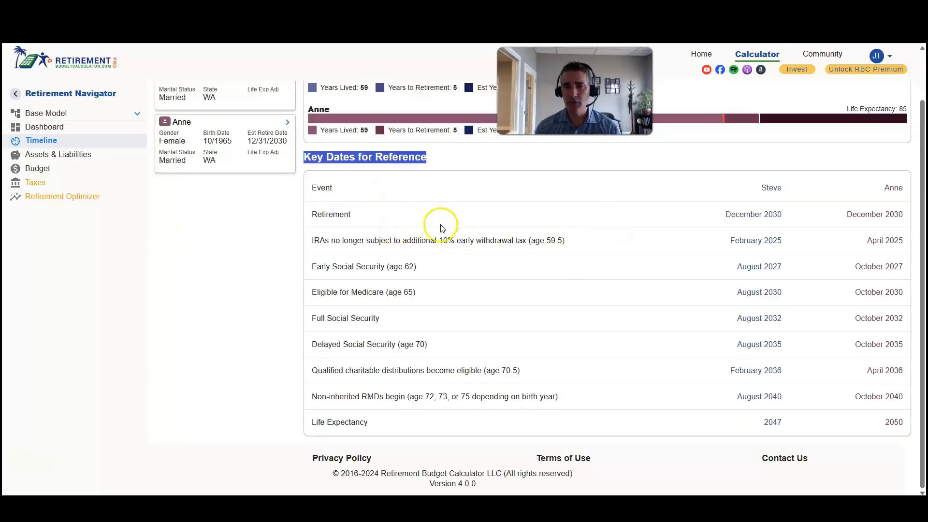
triple_click(742, 214)
triple_click(897, 214)
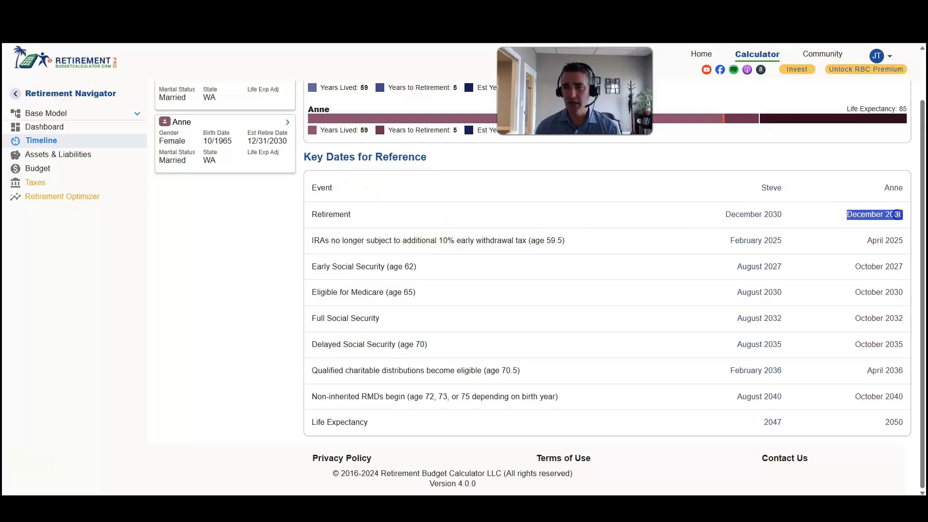
triple_click(446, 238)
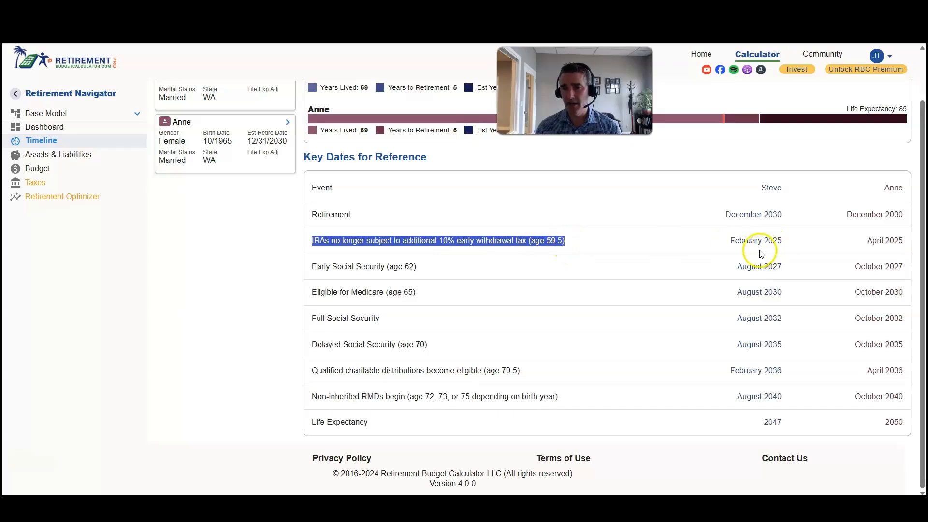
triple_click(348, 266)
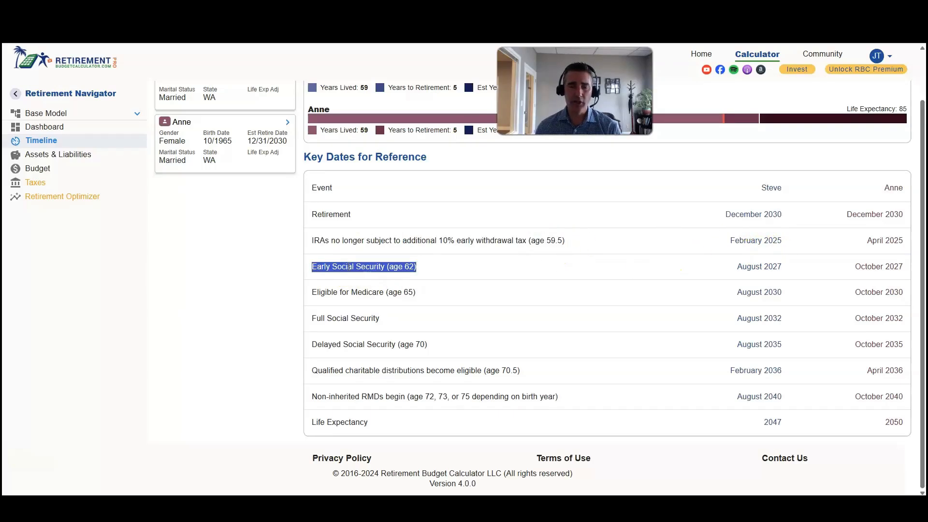
triple_click(363, 292)
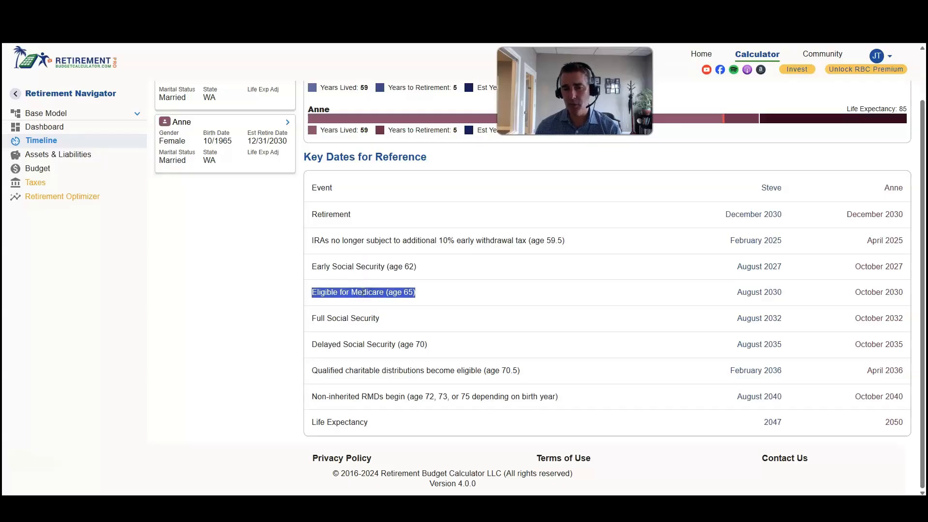
Step: Examine the key dates for full and delayed Social Security and for qualified charitable distributions
triple_click(358, 319)
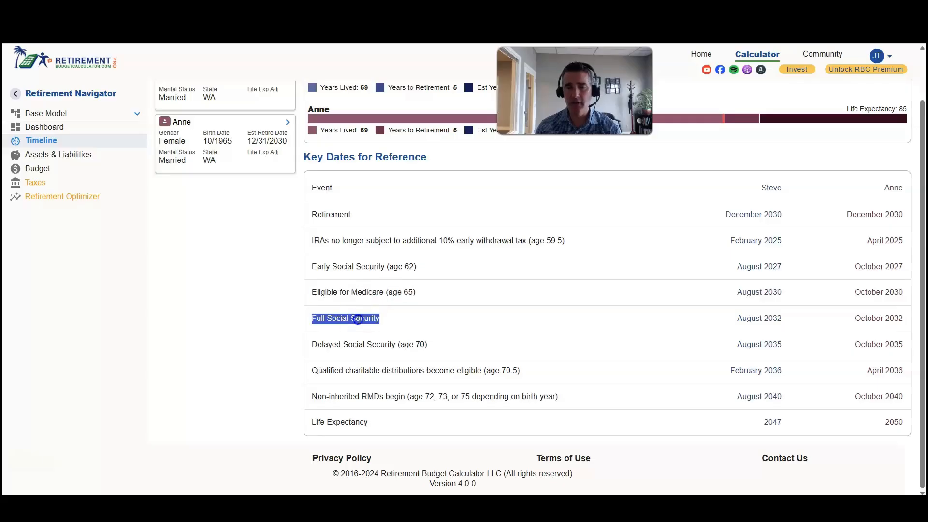
triple_click(376, 344)
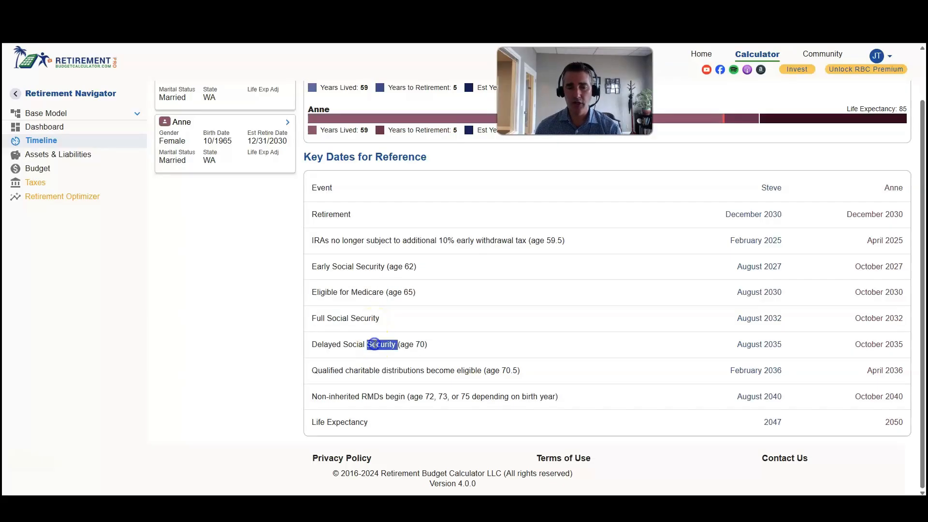
click(458, 349)
triple_click(420, 344)
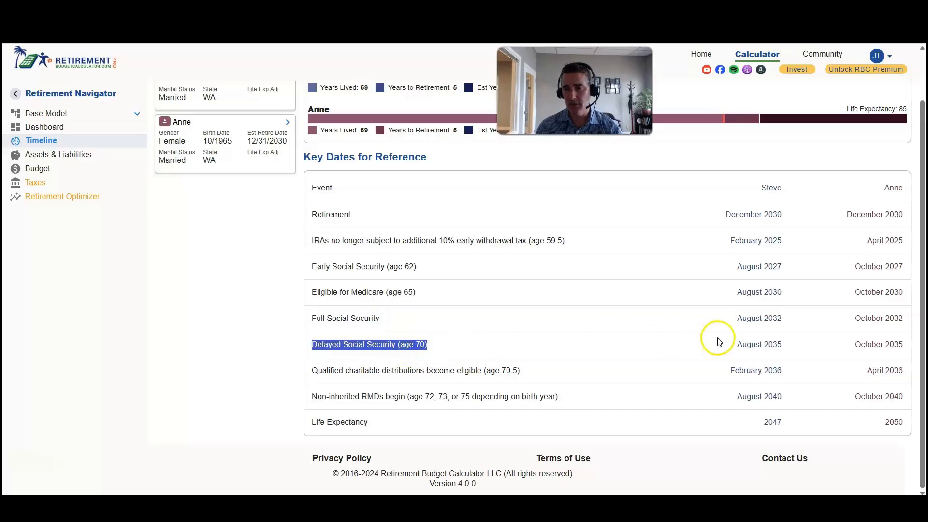
click(753, 342)
triple_click(898, 345)
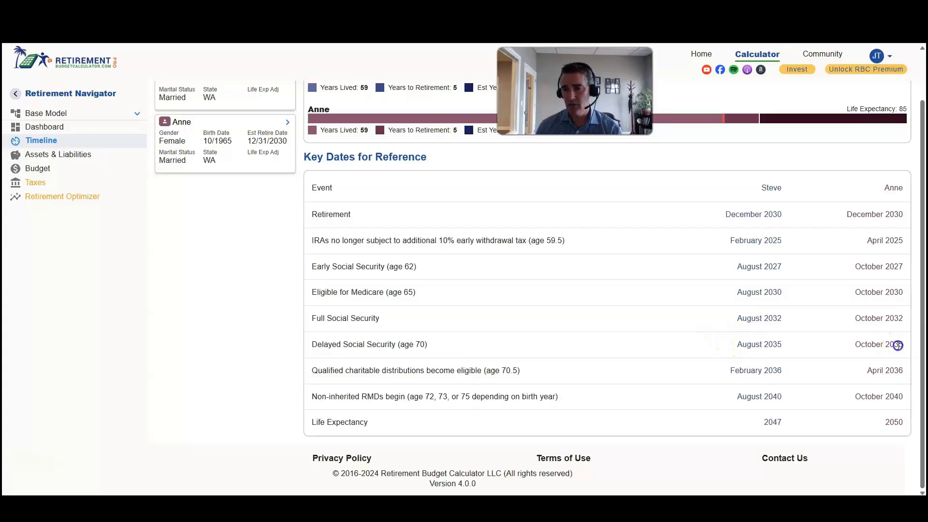
triple_click(463, 370)
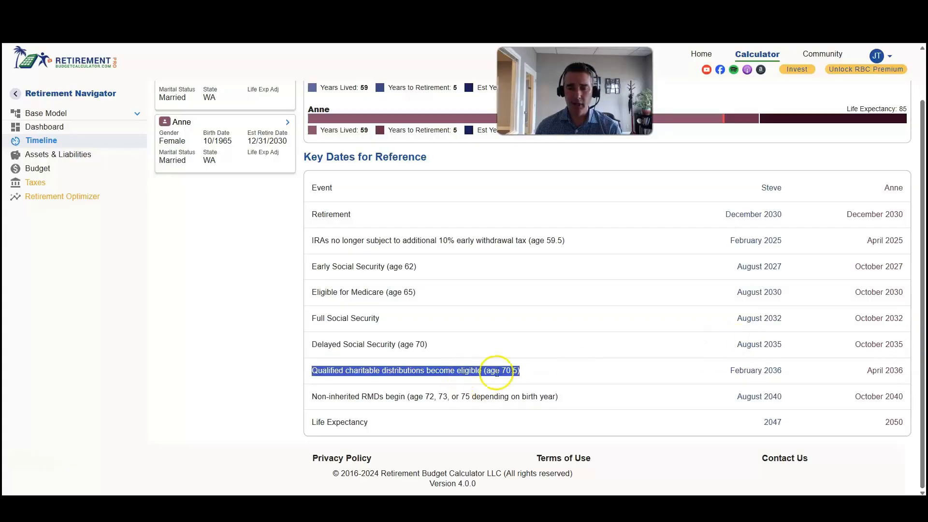
click(536, 375)
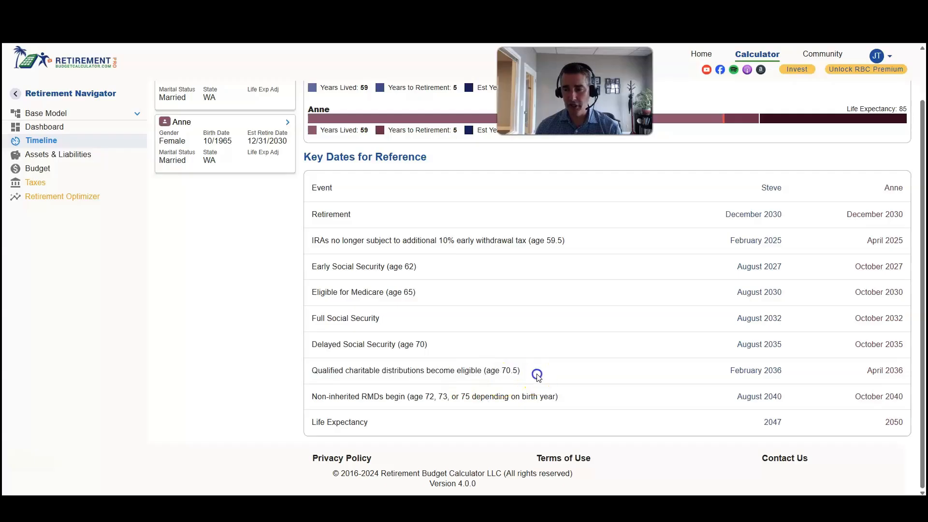
Step: Examine both spouses' key dates for non-inherited RMDs and life expectancy
triple_click(372, 397)
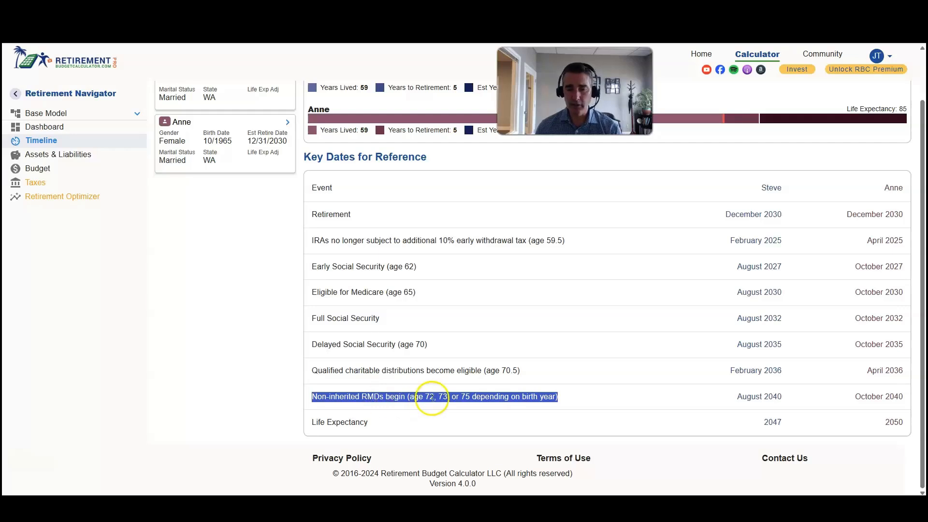
click(468, 397)
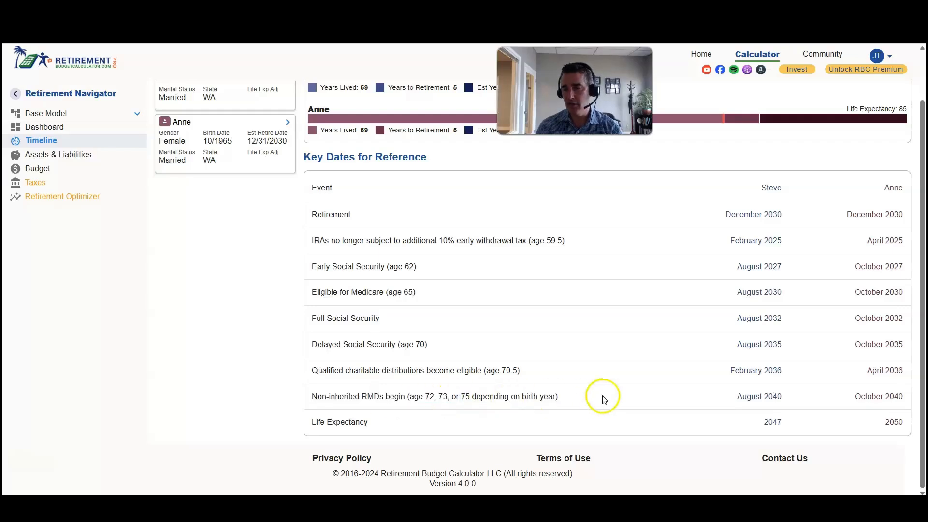
double_click(770, 395)
double_click(869, 396)
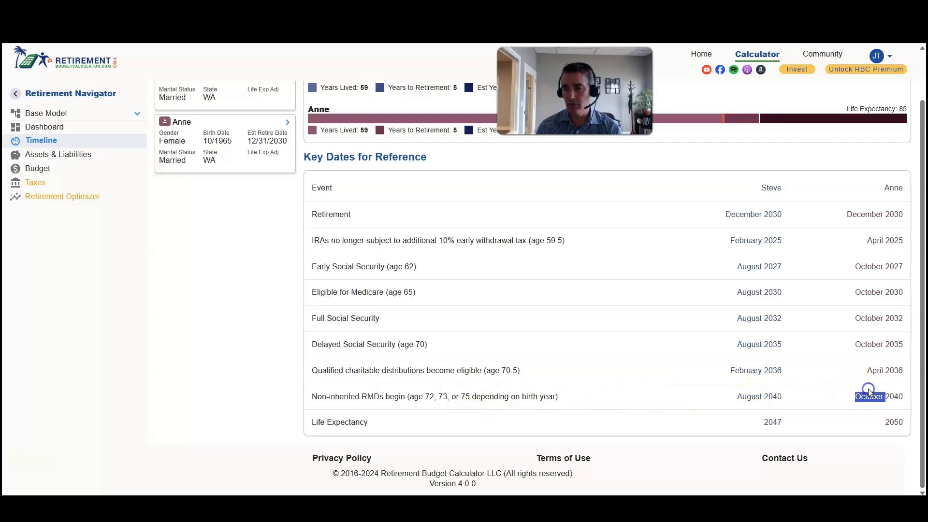
double_click(773, 422)
double_click(896, 423)
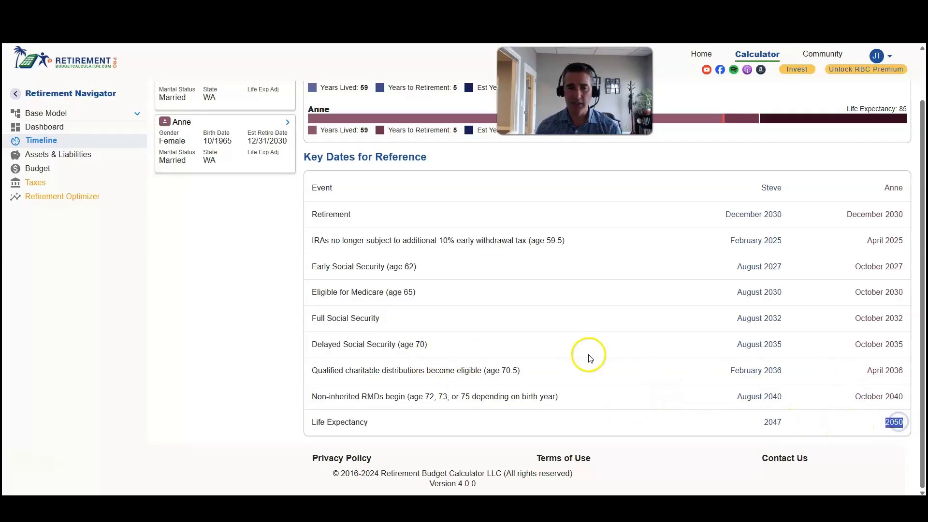
scroll(575, 368, up, 2)
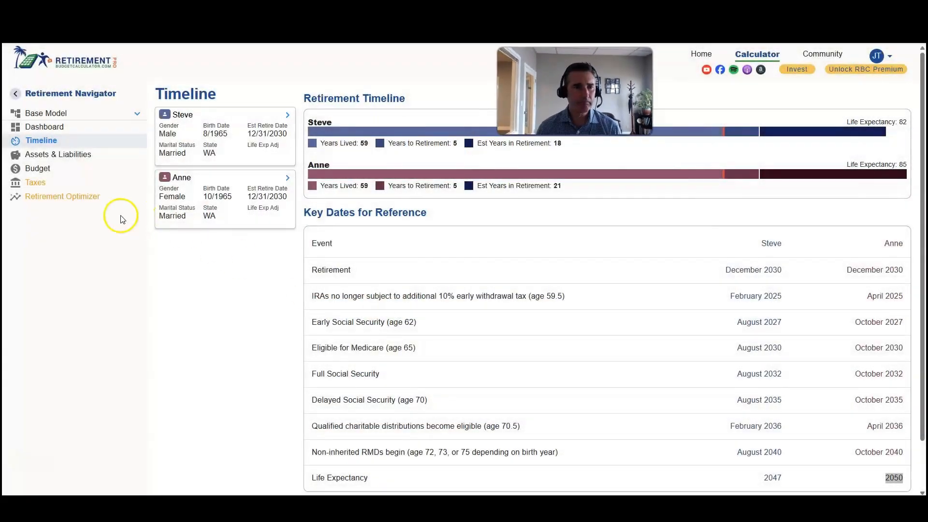
Step: Open Assets & Liabilities and add a Checking account under Liquid Assets
click(69, 161)
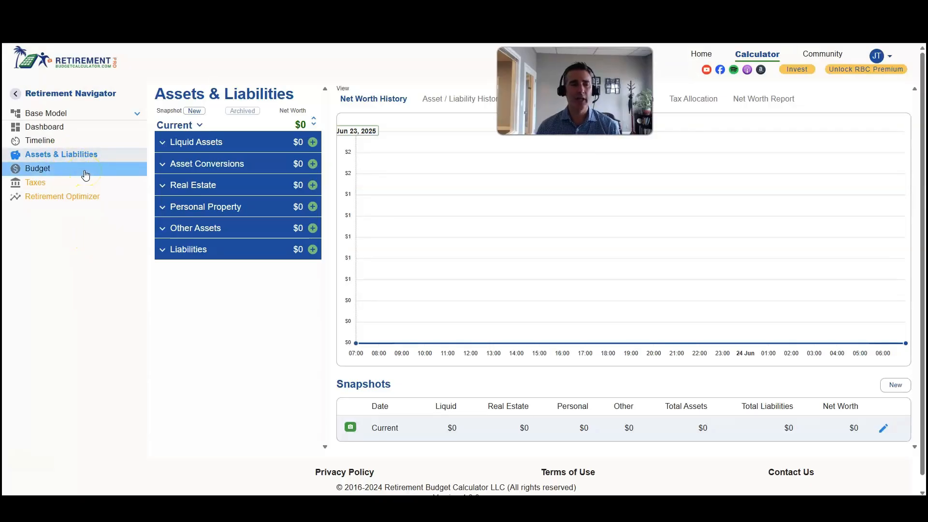
click(215, 145)
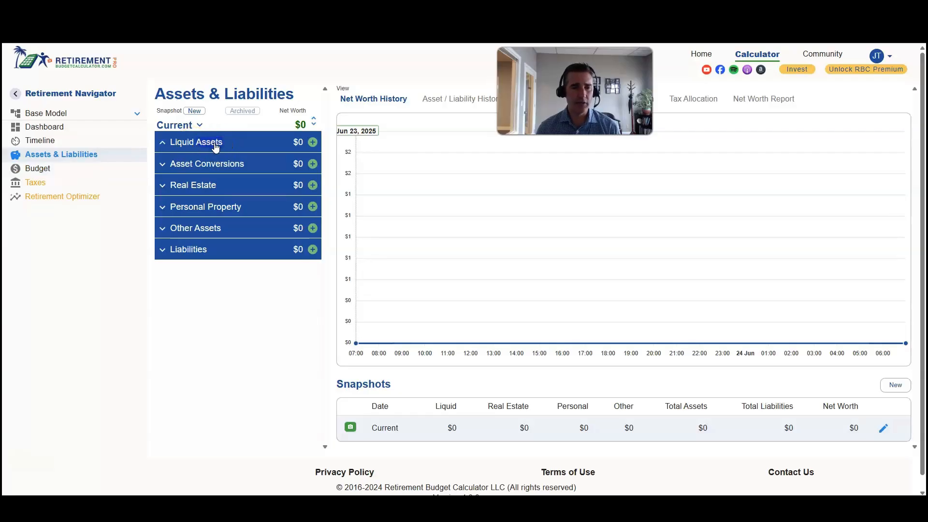
click(314, 142)
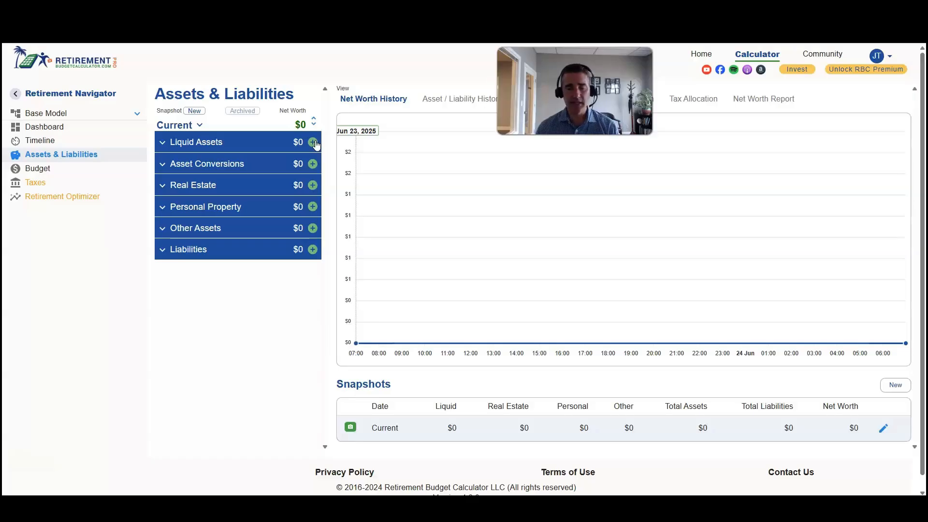
click(314, 142)
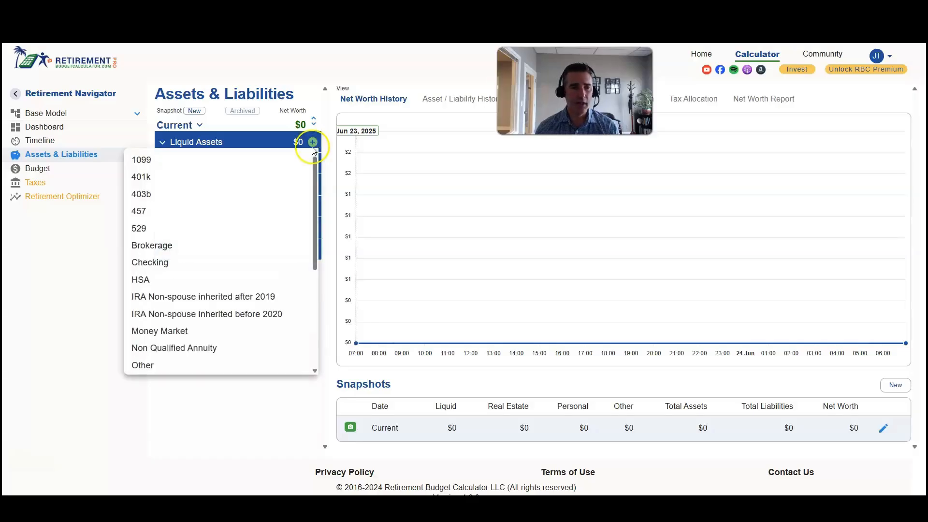
scroll(256, 200, down, 4)
scroll(257, 201, up, 5)
click(165, 261)
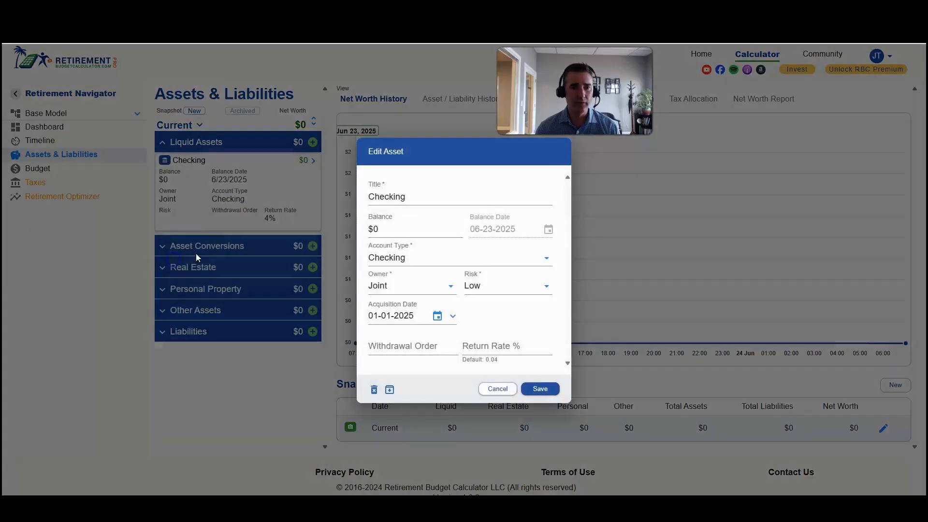
Step: Set the checking account's balance to $10,000 and its return rate to 0%, and save it
click(406, 233)
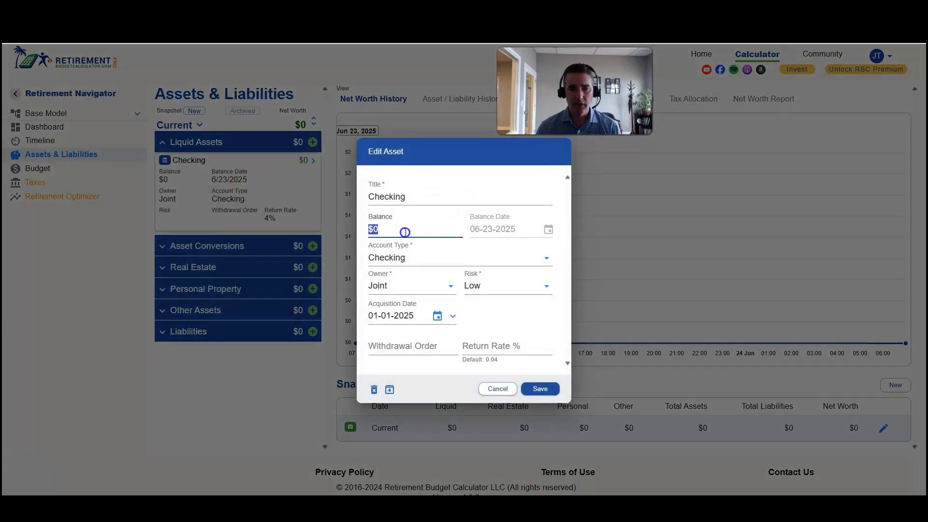
text(10000)
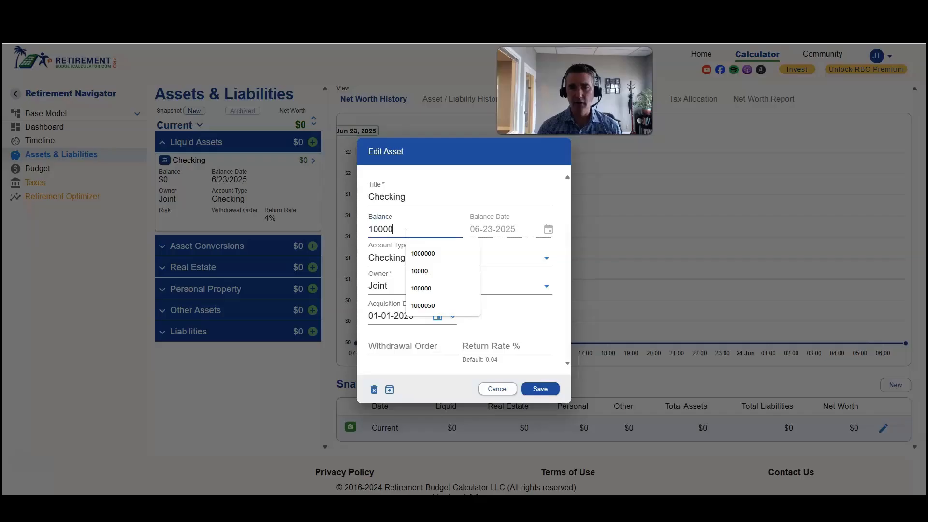
click(555, 198)
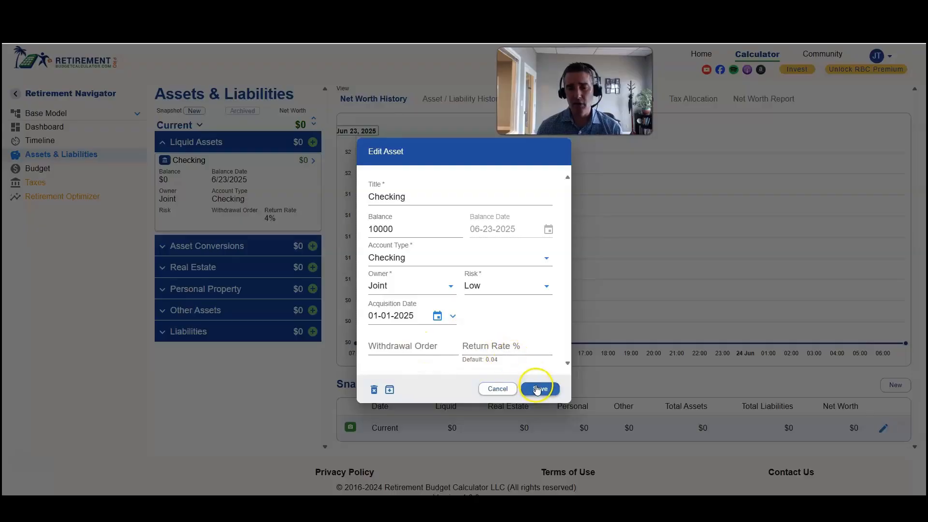
click(503, 344)
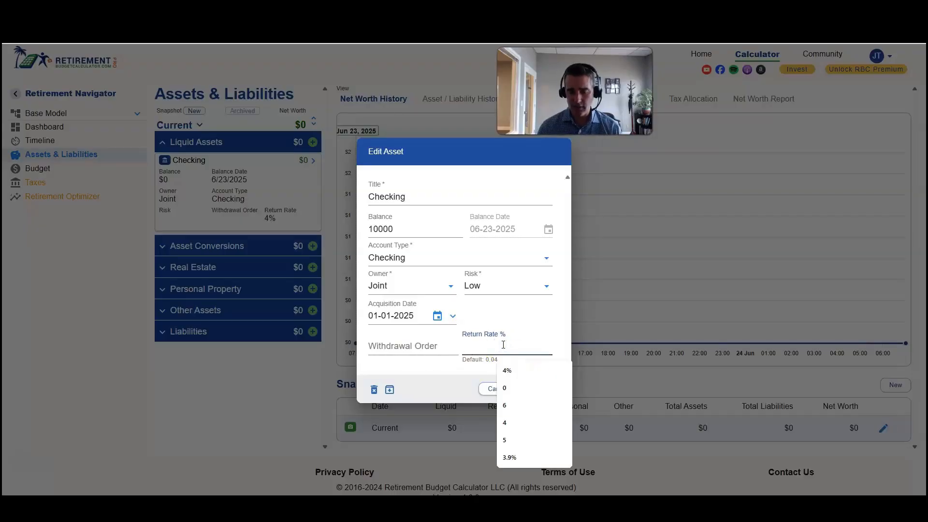
text(1)
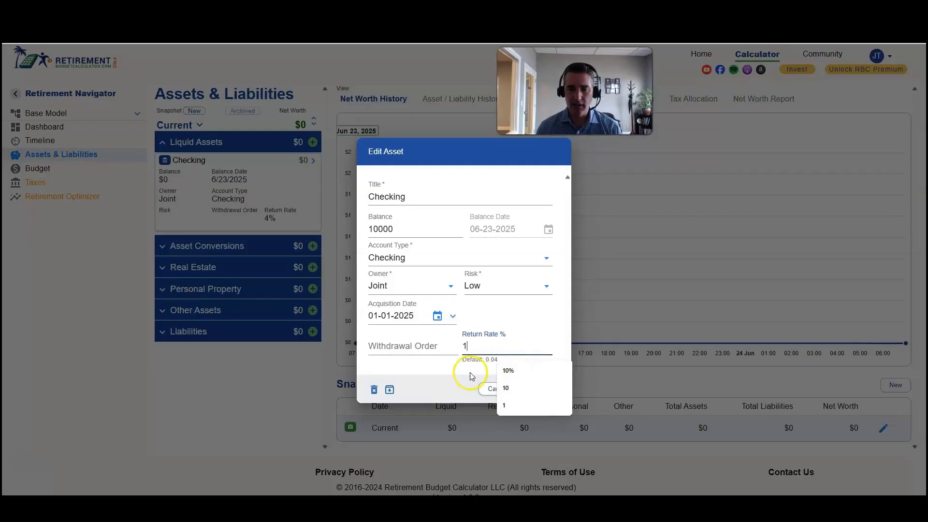
text(0)
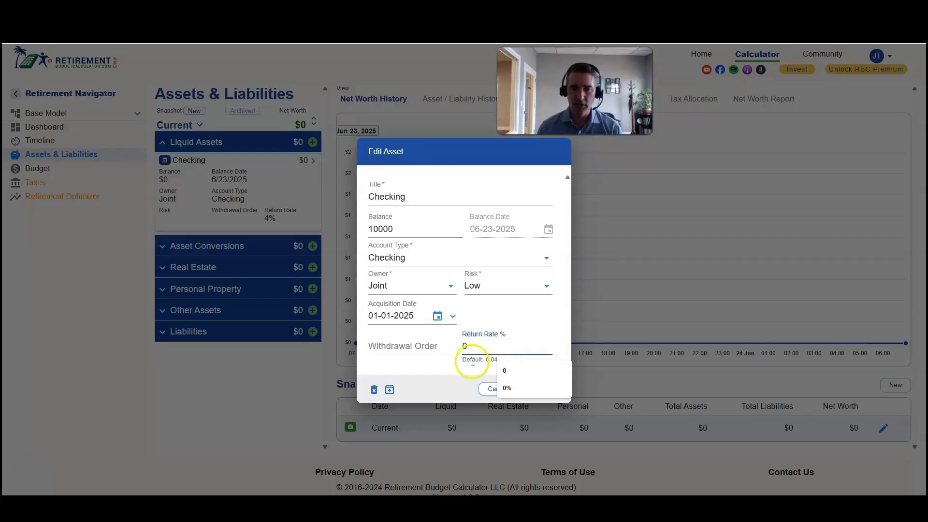
click(472, 370)
click(538, 389)
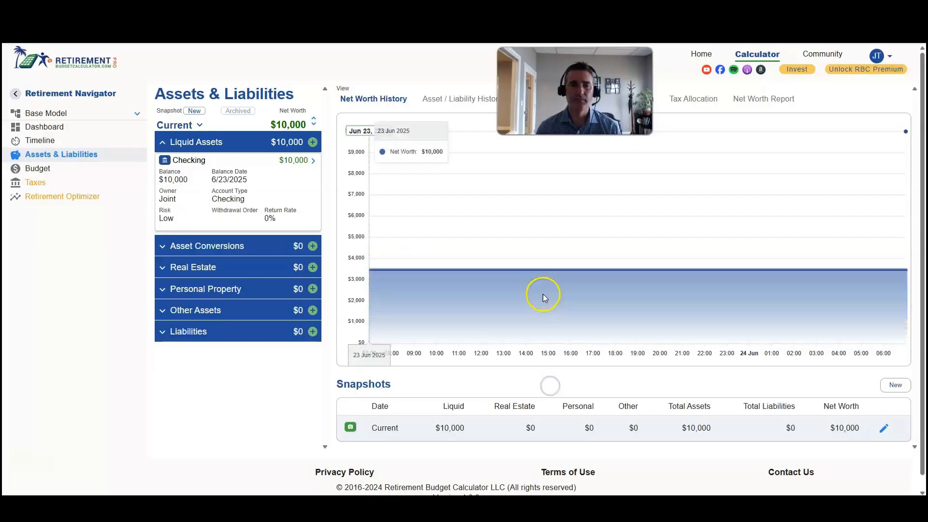
Step: Add a 401k account under Liquid Assets and set its balance to $500,000
click(314, 144)
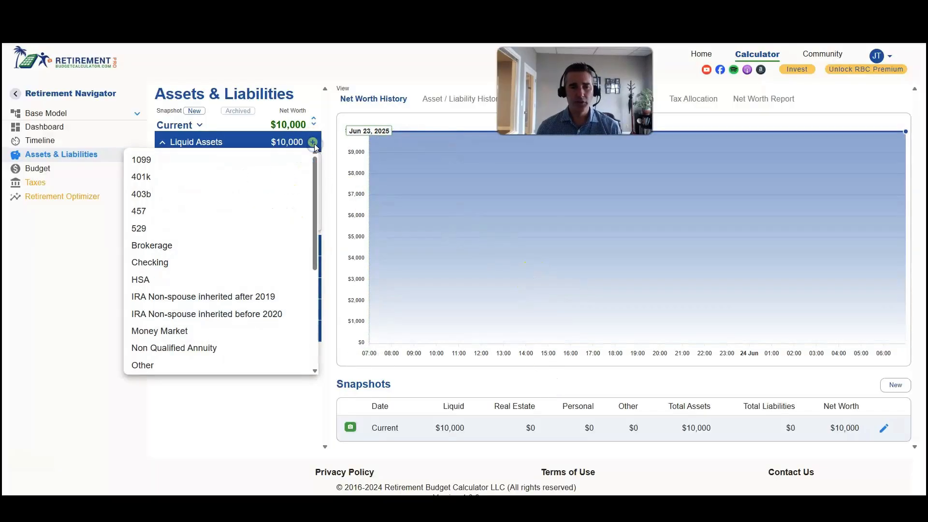
click(269, 177)
click(396, 203)
text(5)
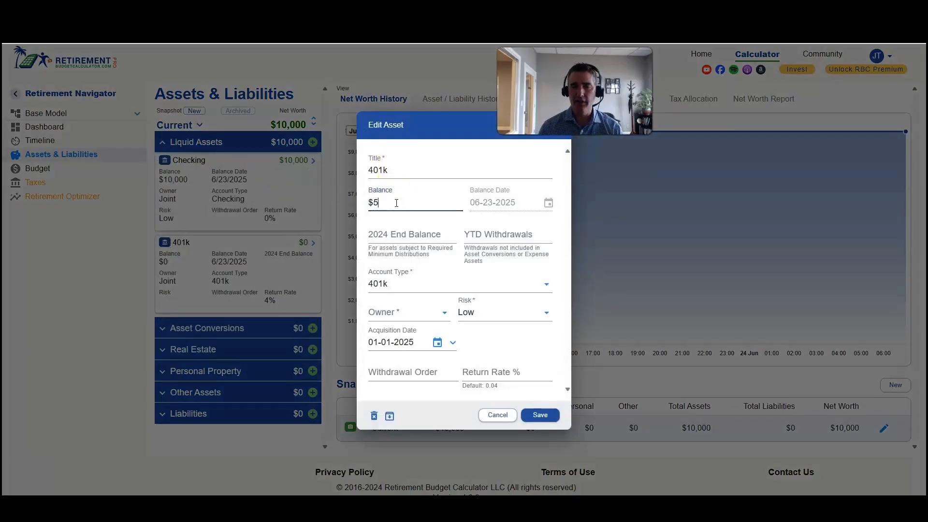
text(00000)
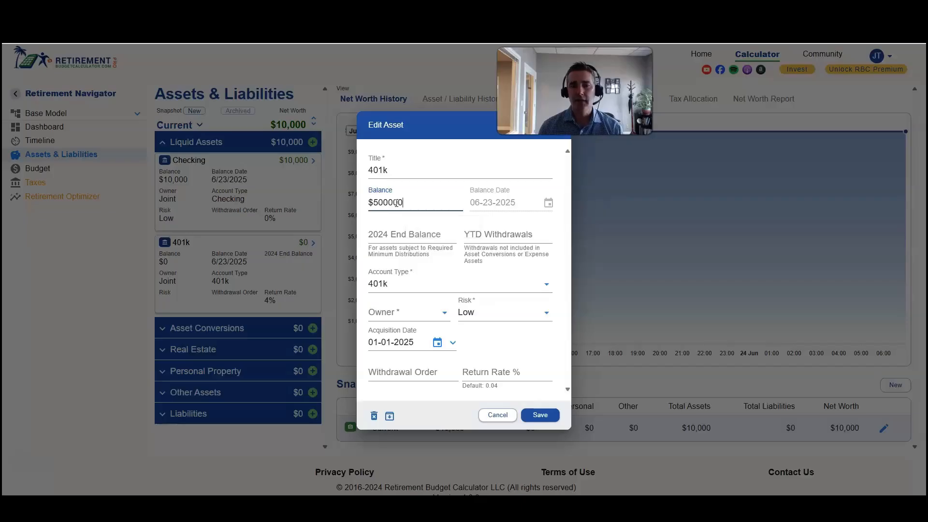
click(400, 208)
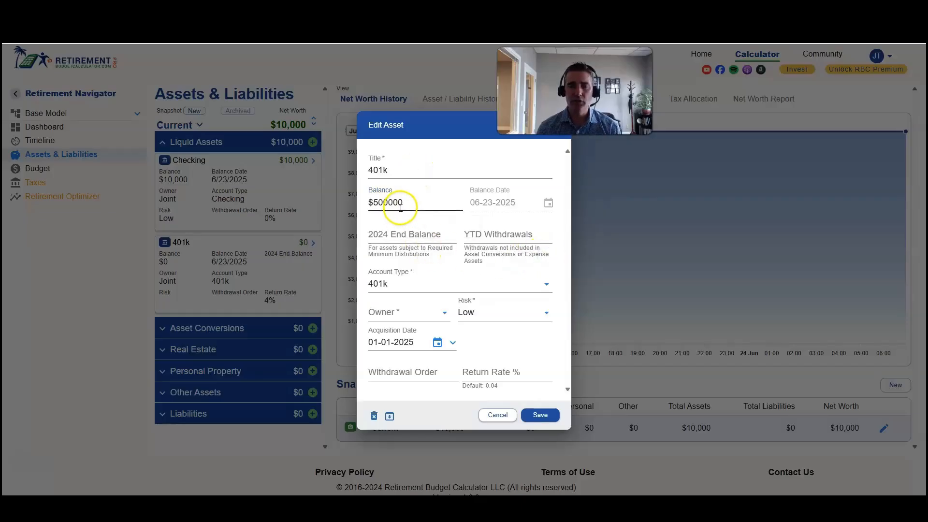
Step: Examine the 401k's 2024 End Balance and YTD Withdrawals fields and their explanatory notes
click(411, 235)
double_click(380, 221)
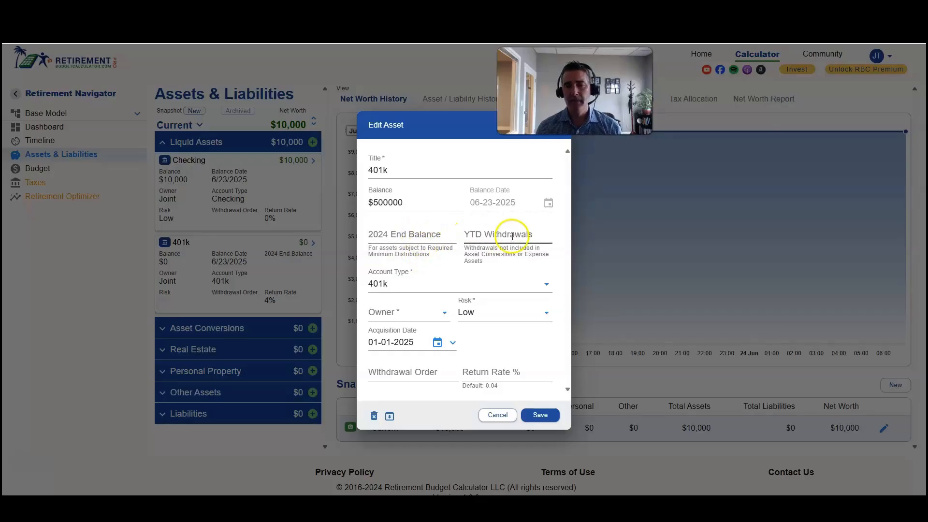
triple_click(513, 250)
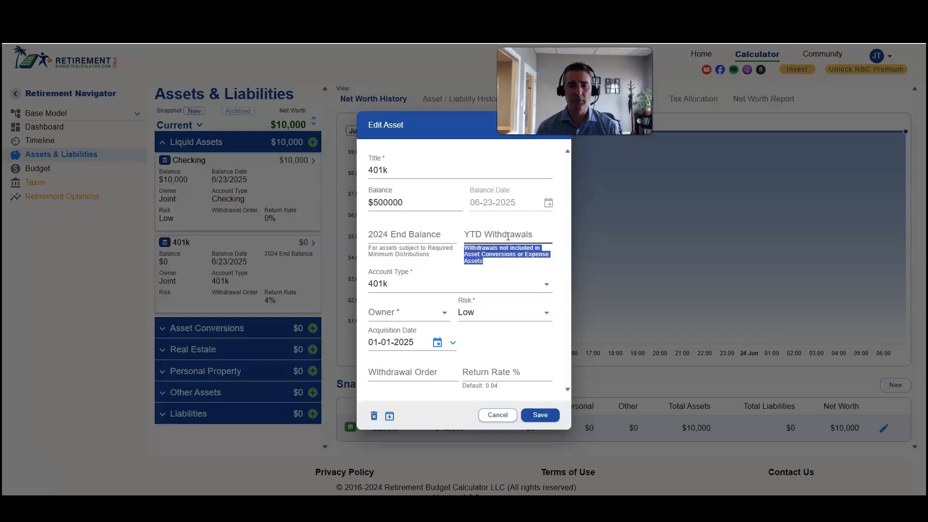
click(494, 260)
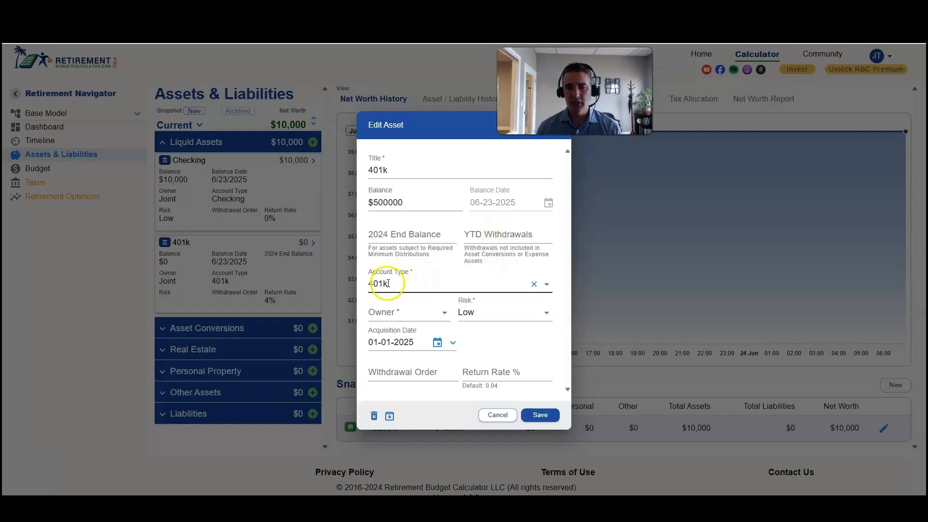
Step: Try the 1099 account type for the 401k asset and set it back to 401k
click(547, 284)
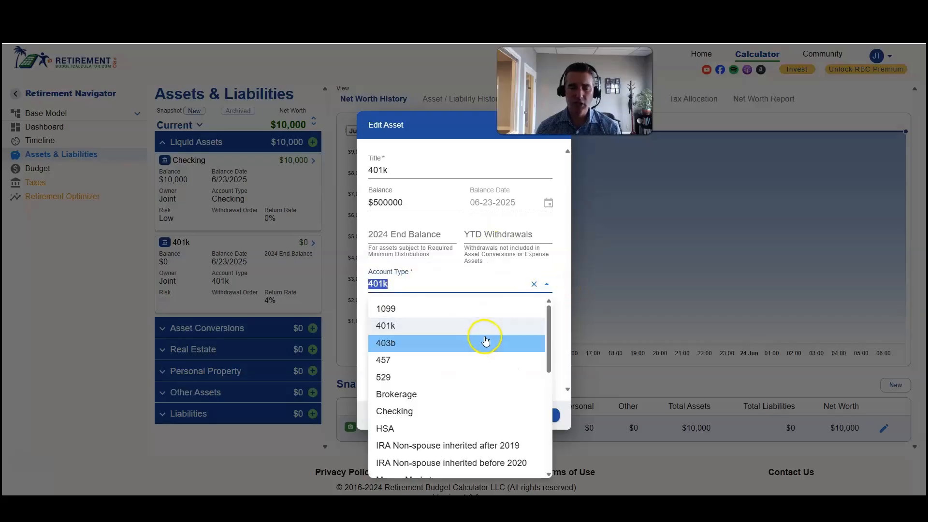
scroll(460, 334, down, 3)
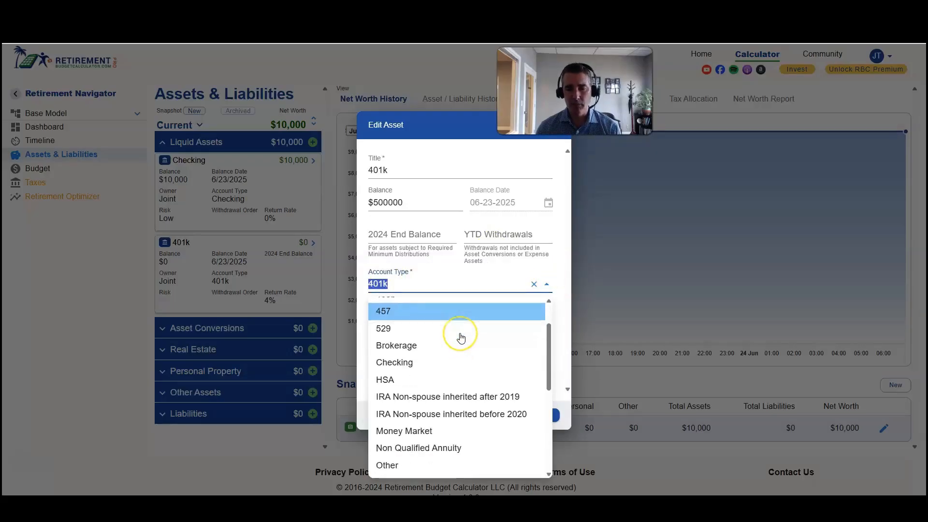
scroll(460, 338, down, 2)
scroll(454, 353, up, 5)
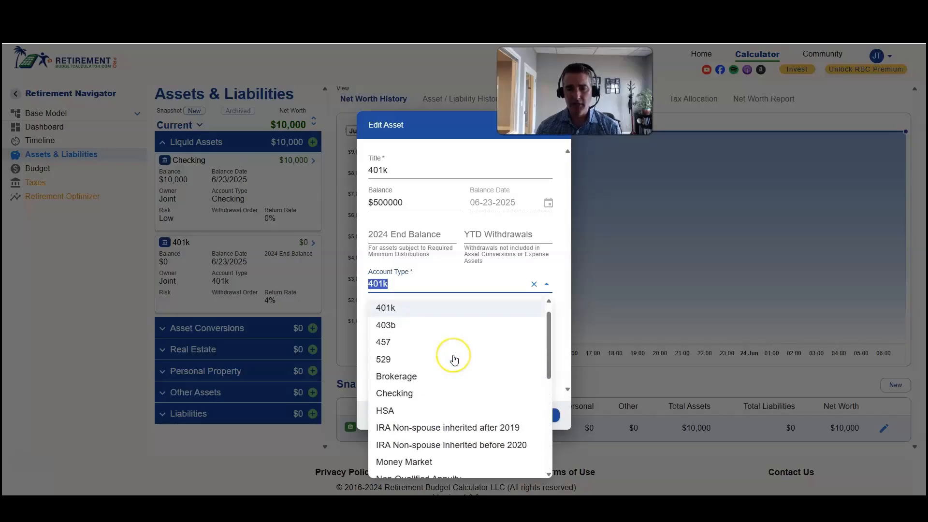
click(405, 263)
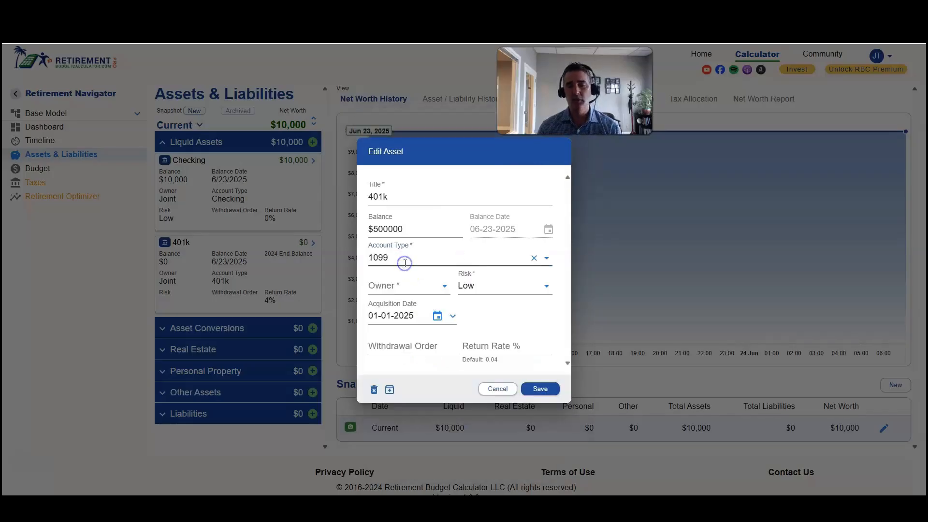
click(393, 257)
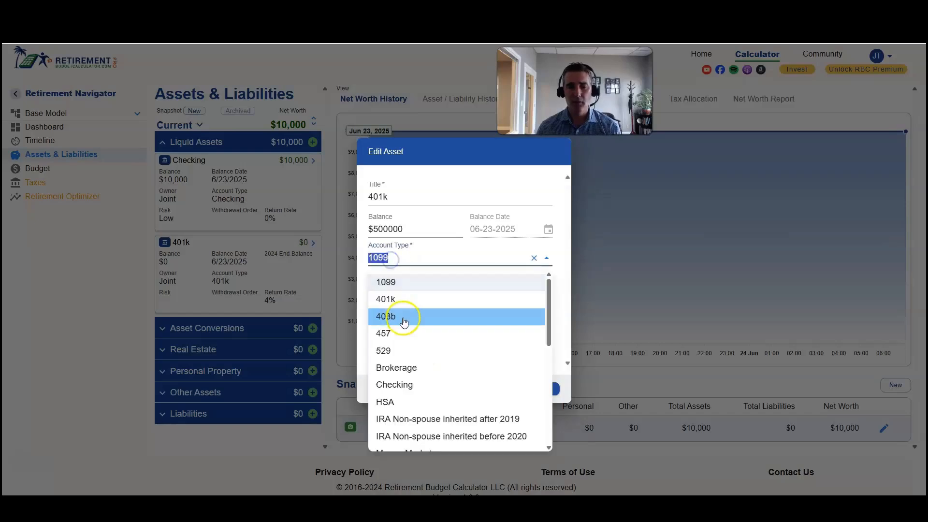
click(394, 300)
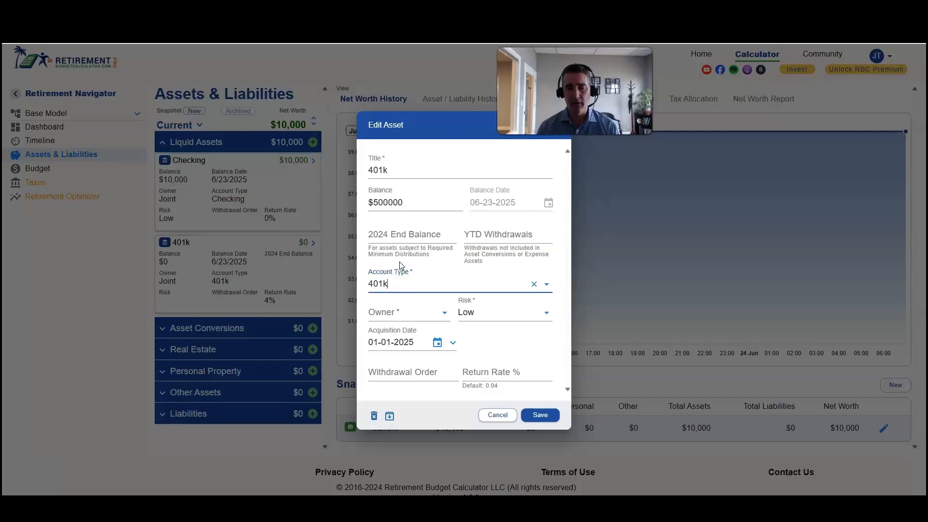
Step: Assign the 401k to the husband as owner, set its risk to Moderate, and save the asset
click(441, 312)
click(399, 340)
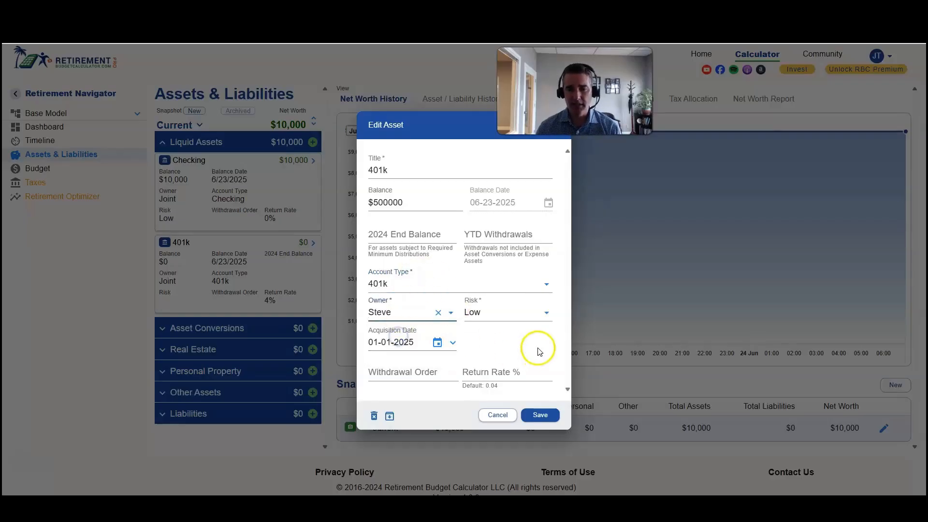
click(496, 316)
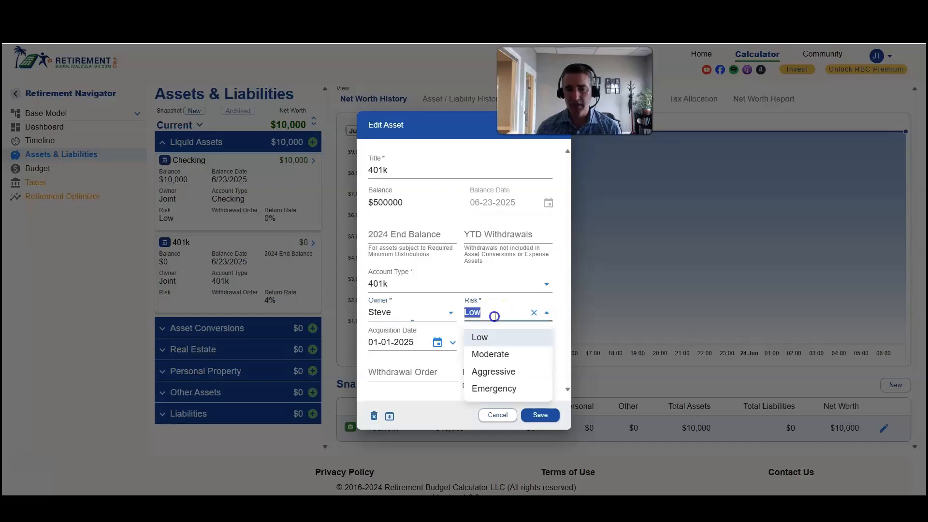
click(499, 355)
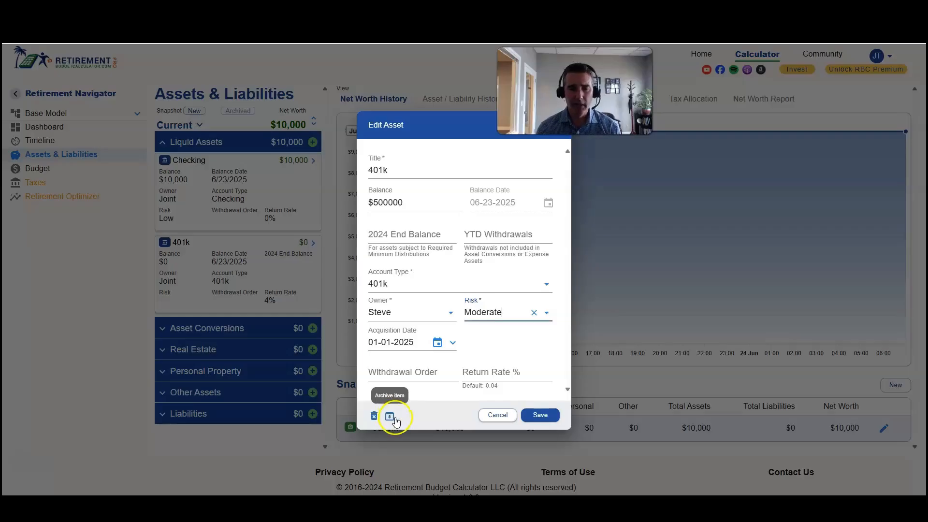
click(540, 415)
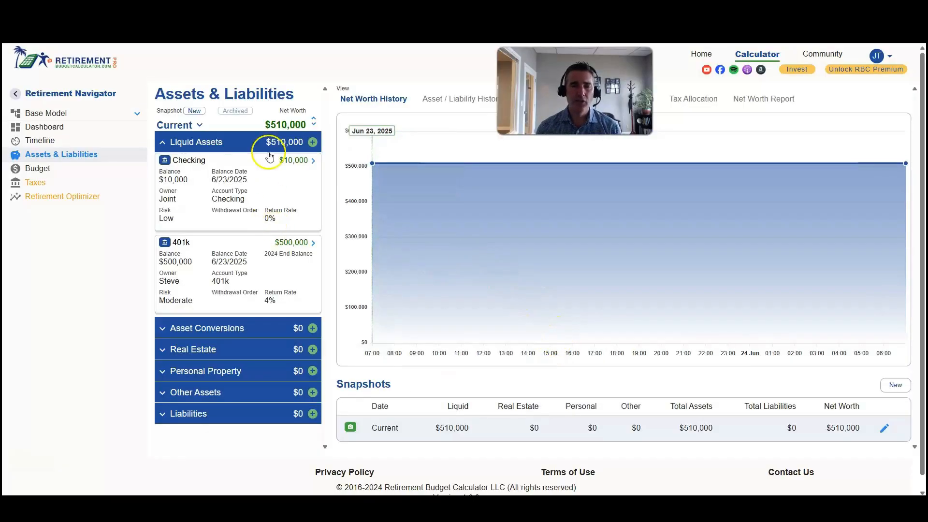
Step: Review the Liquid Assets entries and the checking account's details, leaving them without saving changes
click(200, 145)
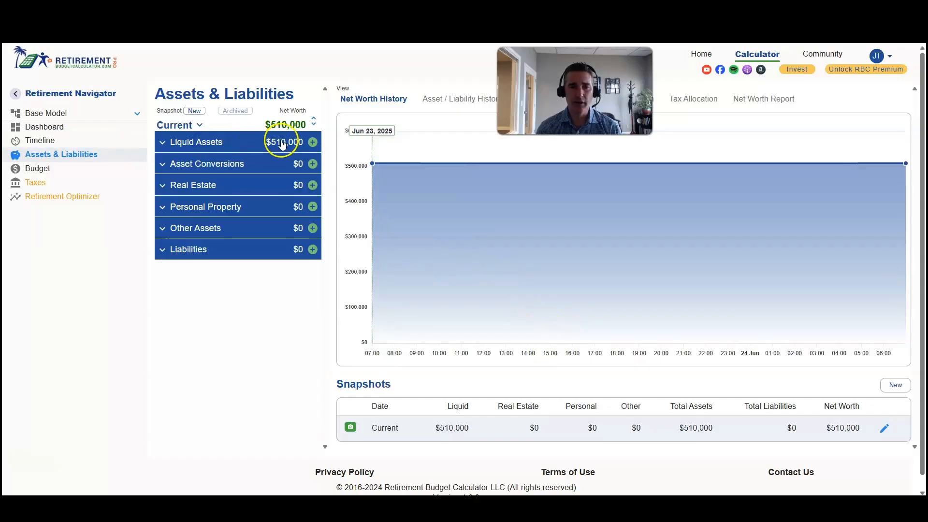
click(255, 141)
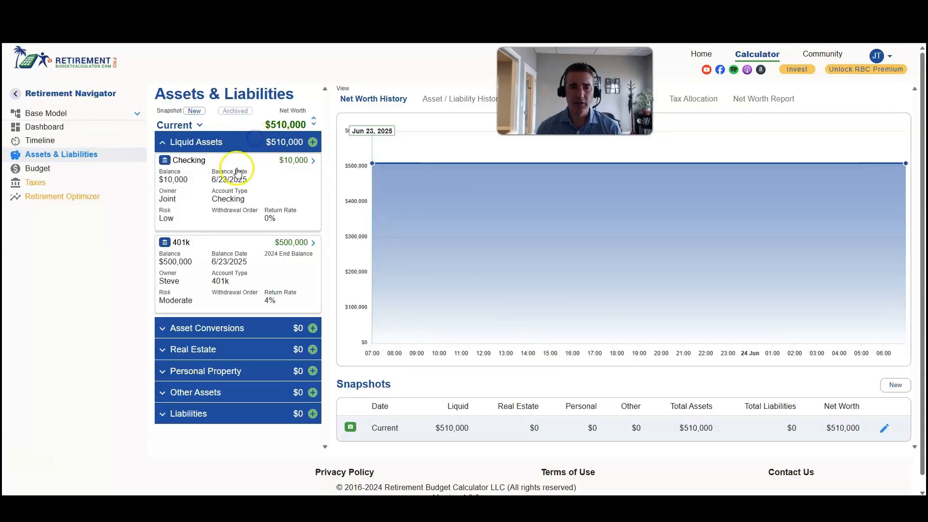
click(314, 160)
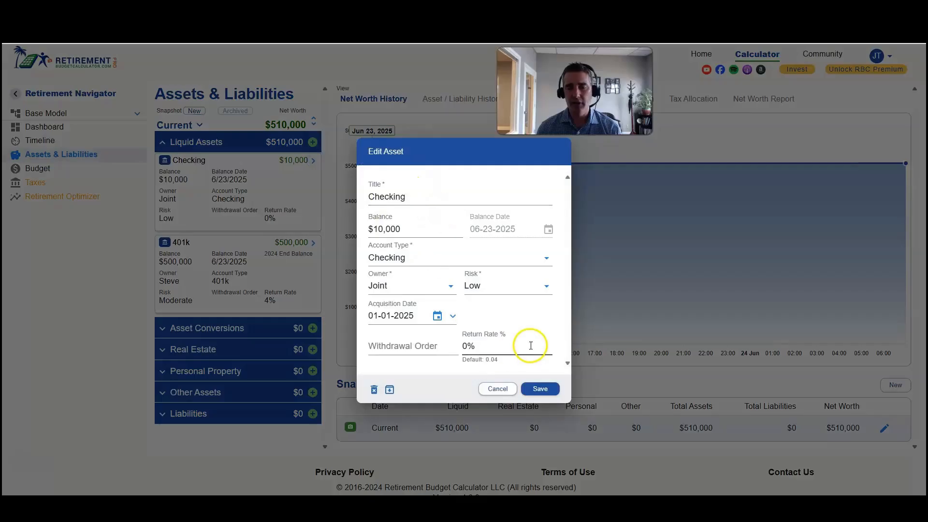
click(498, 389)
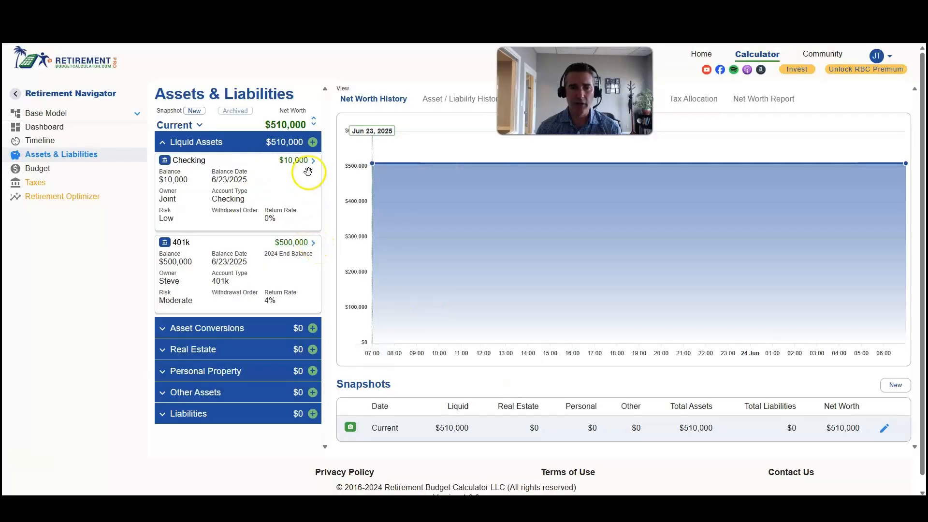
Step: Review the account types available for new liquid assets and the options available for asset conversions
click(312, 142)
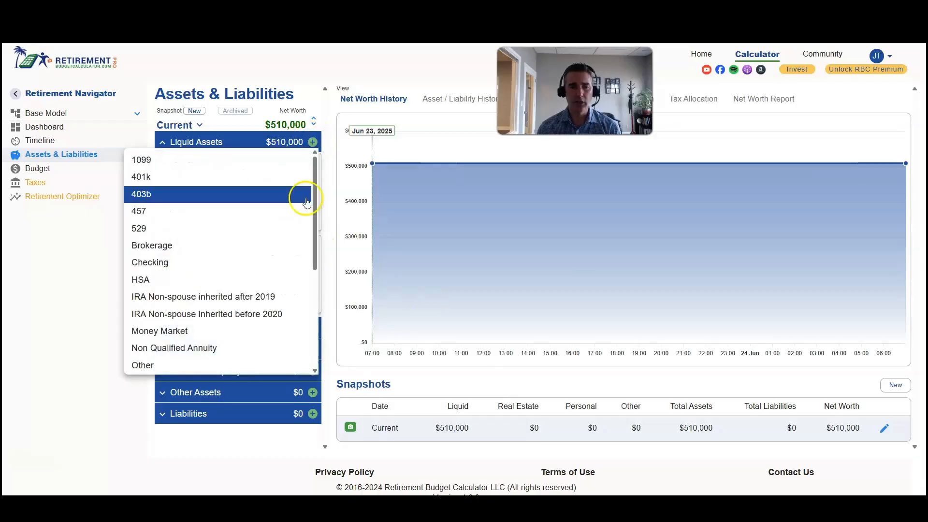
scroll(291, 244, down, 5)
scroll(290, 244, up, 4)
scroll(290, 248, up, 1)
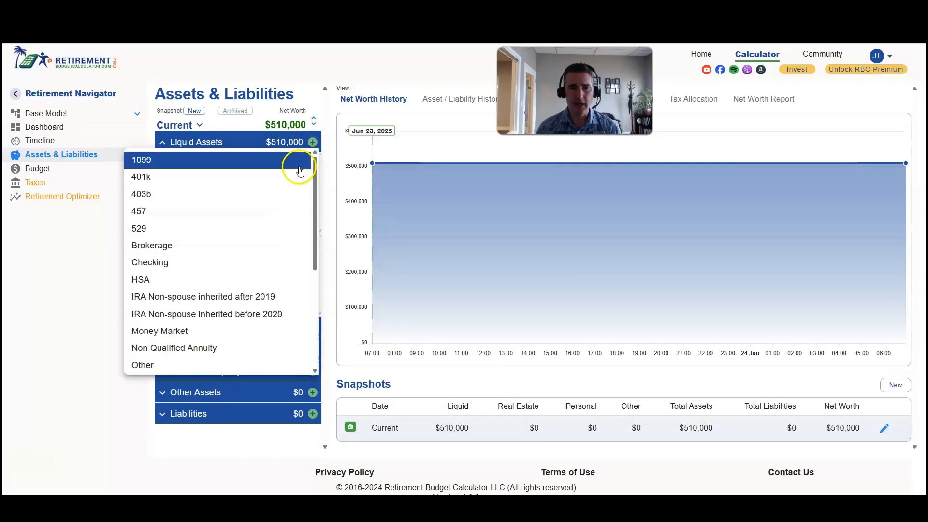
click(234, 142)
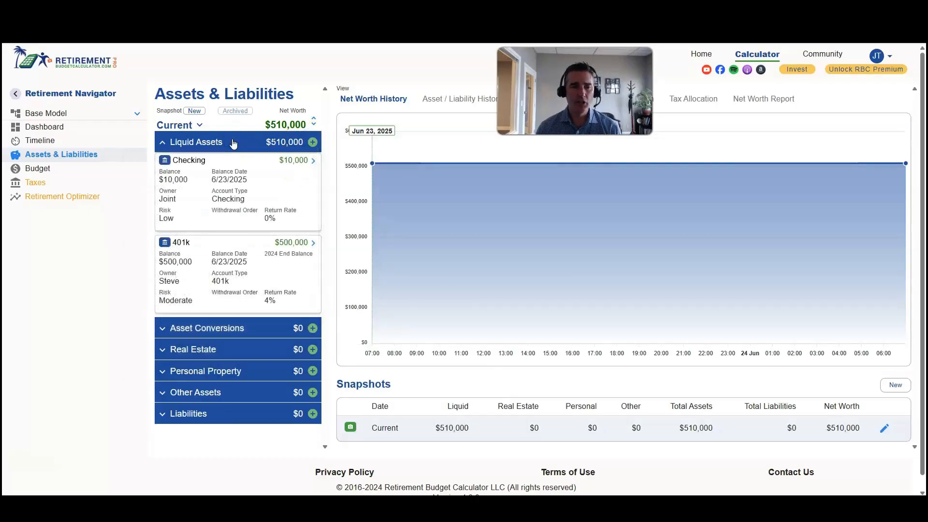
click(233, 142)
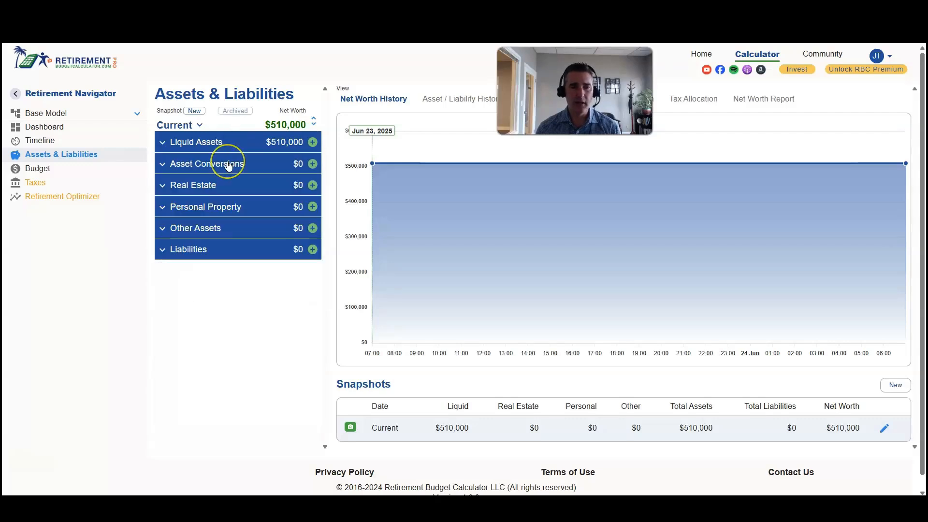
click(313, 164)
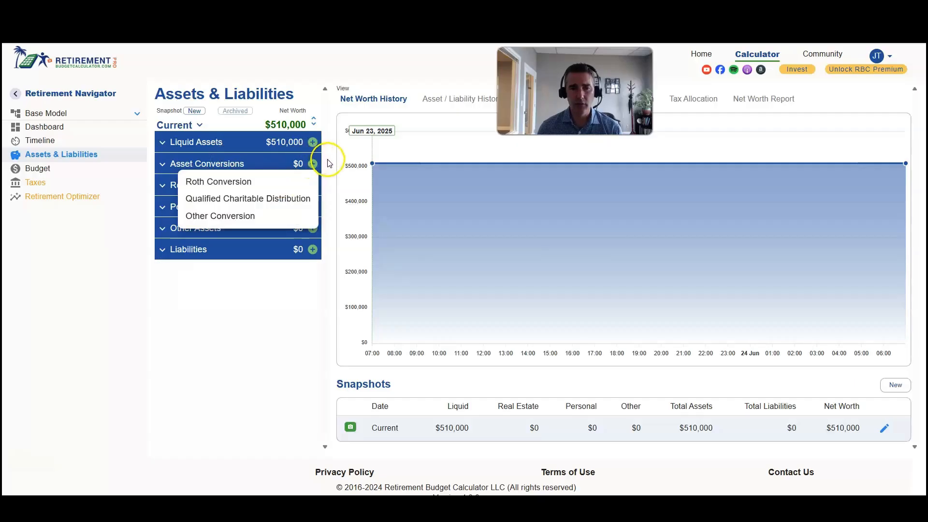
click(312, 163)
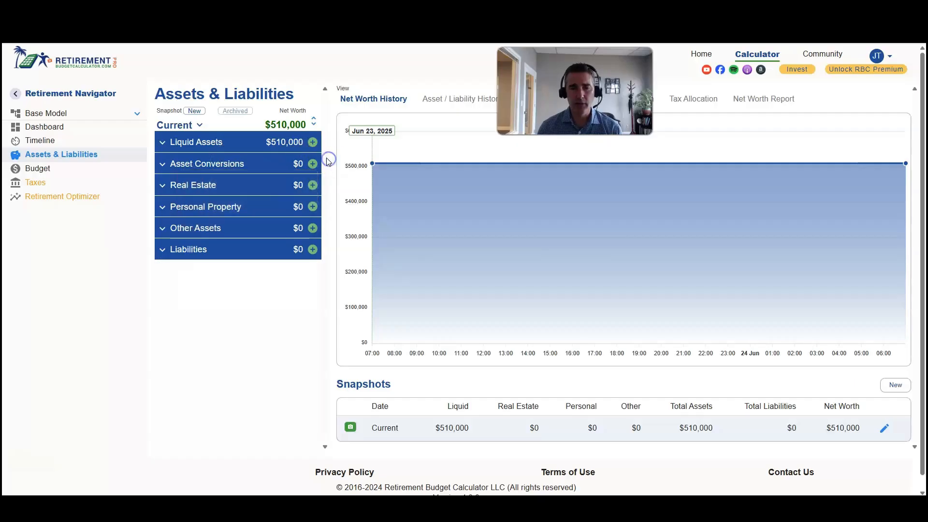
Step: Add a Primary Residence under Real Estate with a value of $480,000 and a growth rate of 2%, and save it
click(314, 185)
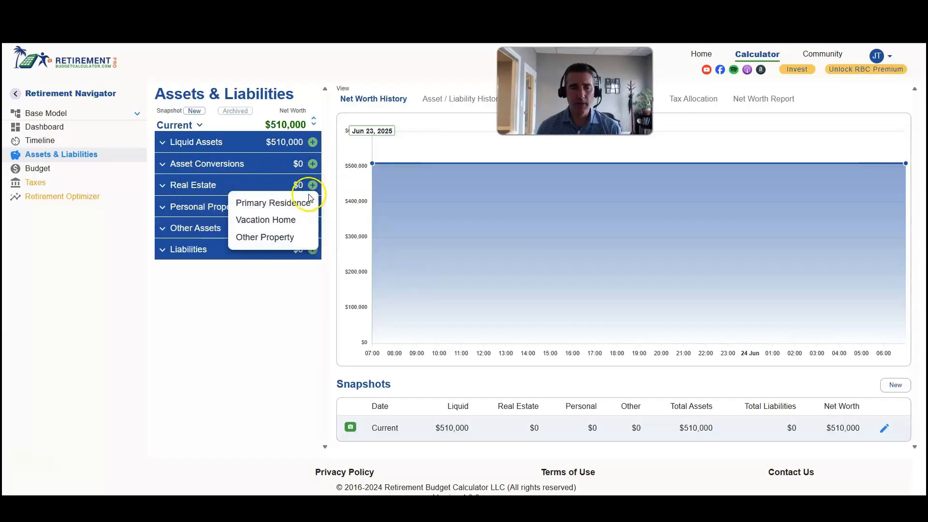
click(306, 203)
click(393, 243)
text(480000)
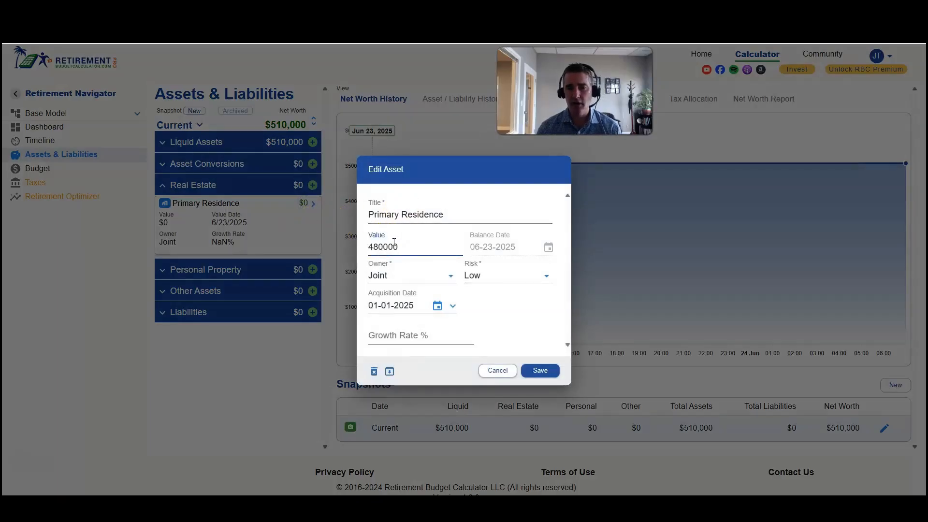
click(481, 300)
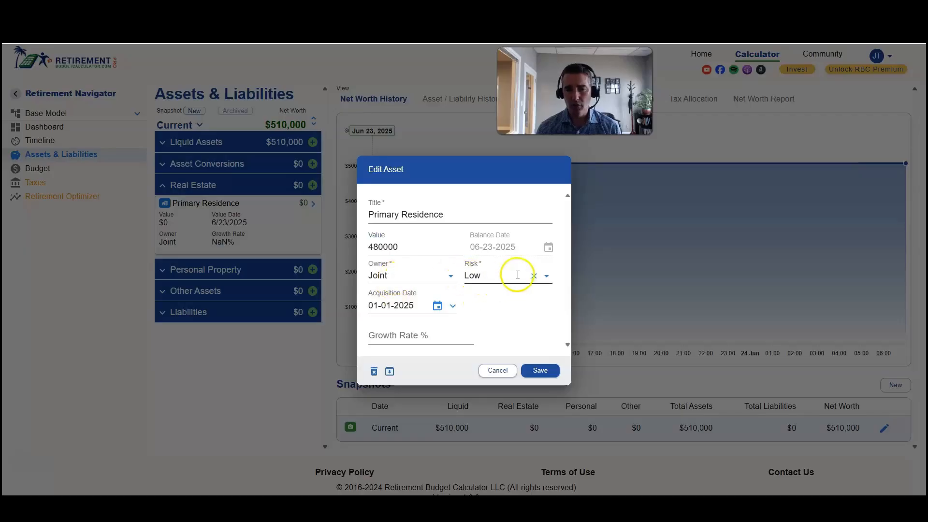
click(420, 335)
text(2)
click(499, 317)
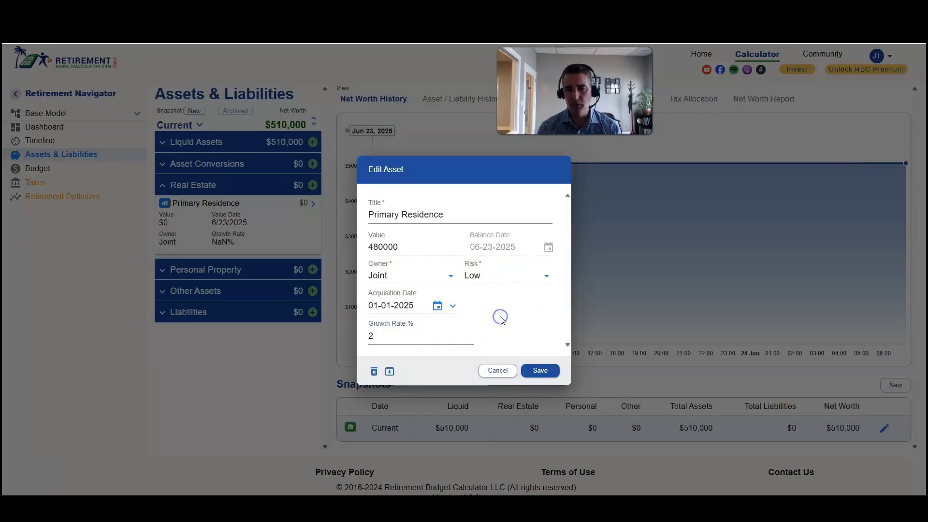
click(544, 371)
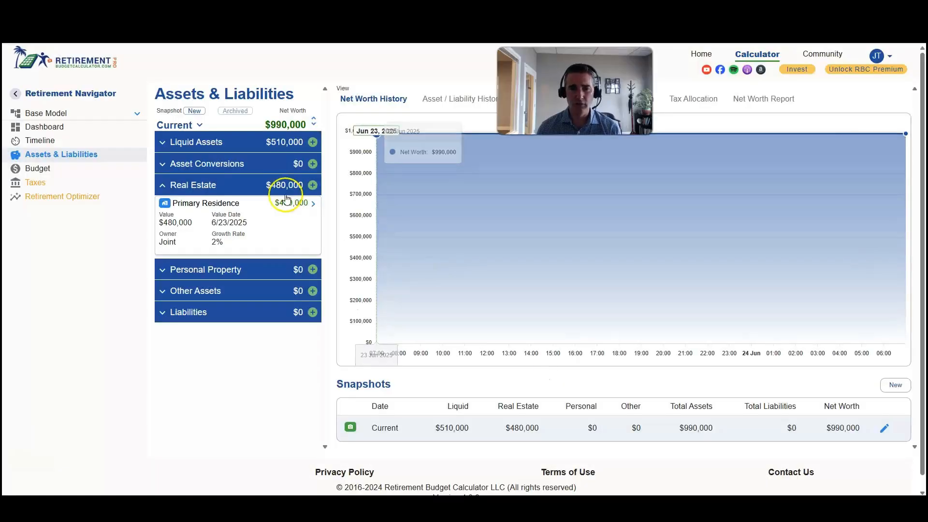
click(190, 186)
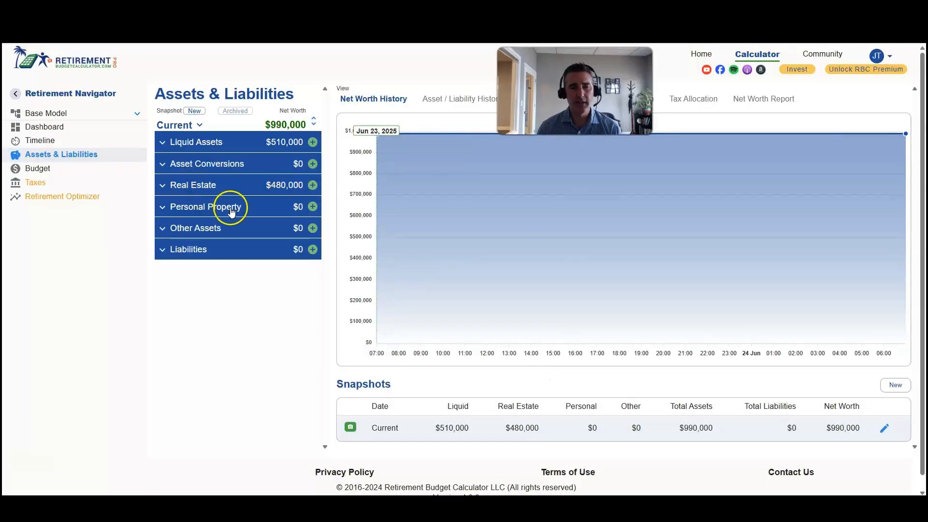
Step: Review the item types available under Personal Property and Other Assets without adding any
click(313, 207)
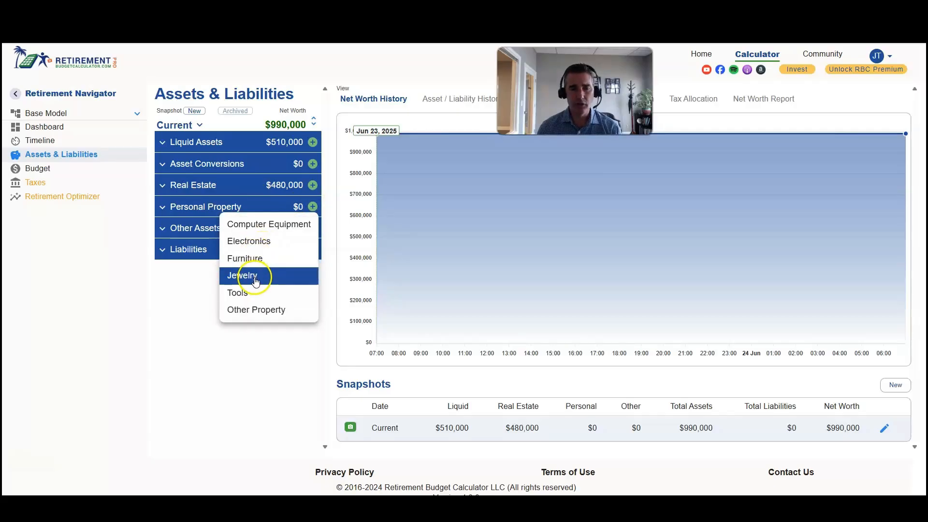
click(202, 295)
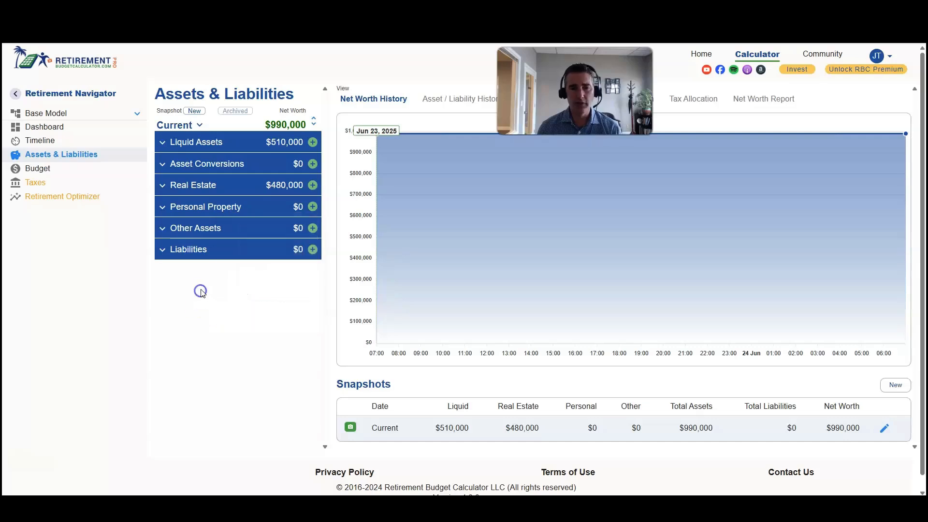
click(313, 227)
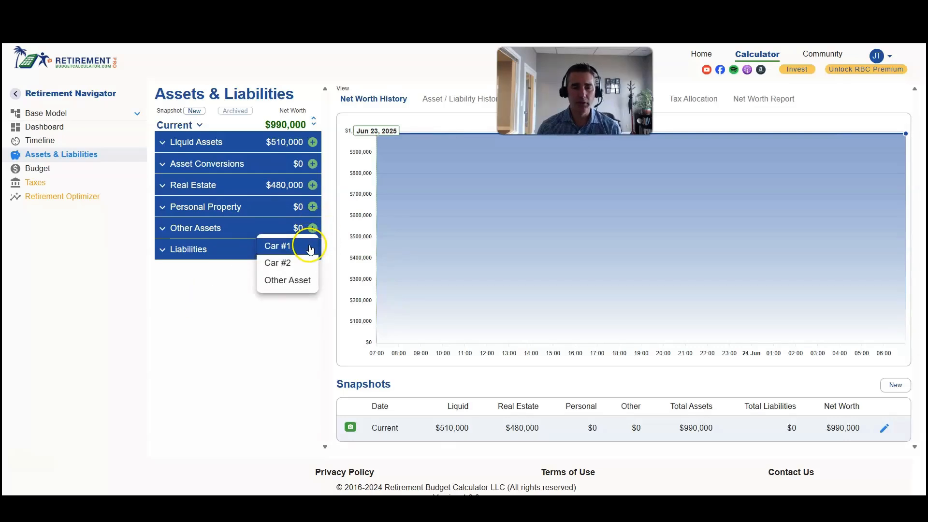
click(219, 299)
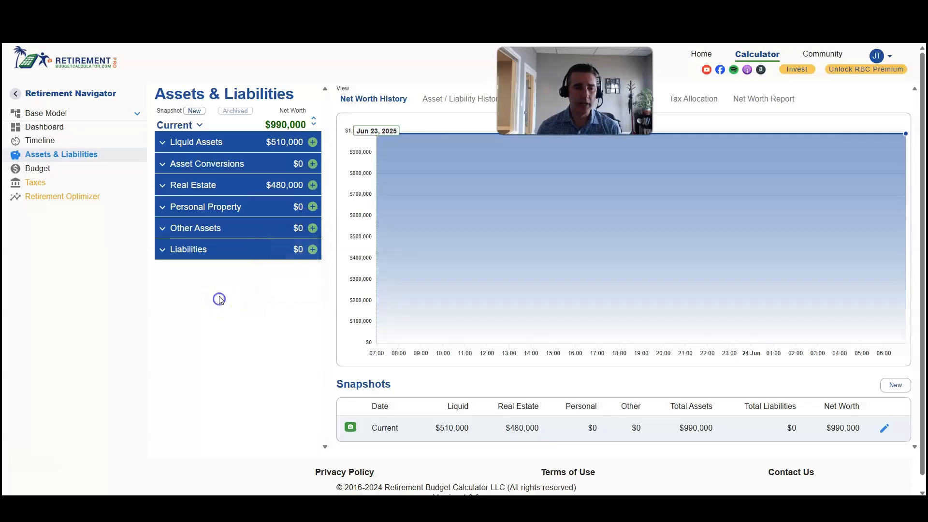
Step: Add a Home Loan liability with a balance of $200,000 and an interest rate of 3.25%
click(313, 250)
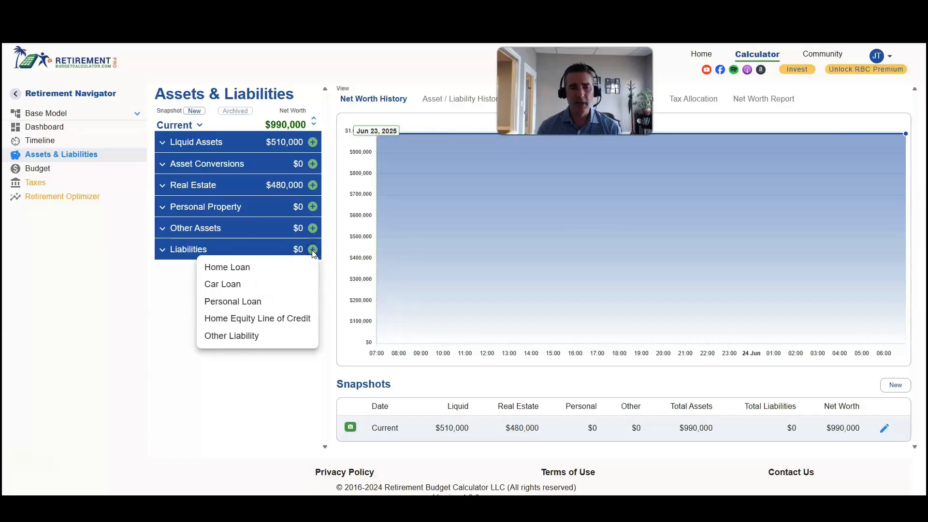
click(257, 267)
click(414, 261)
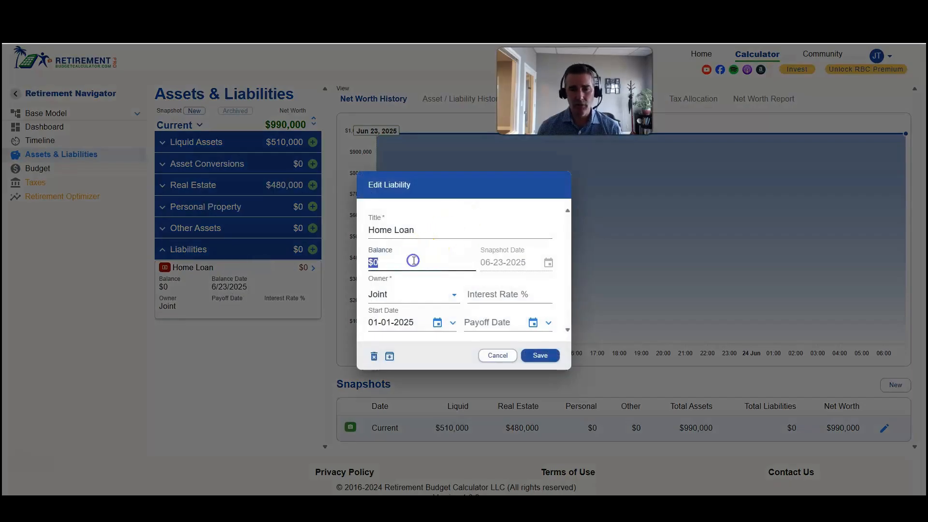
text(200)
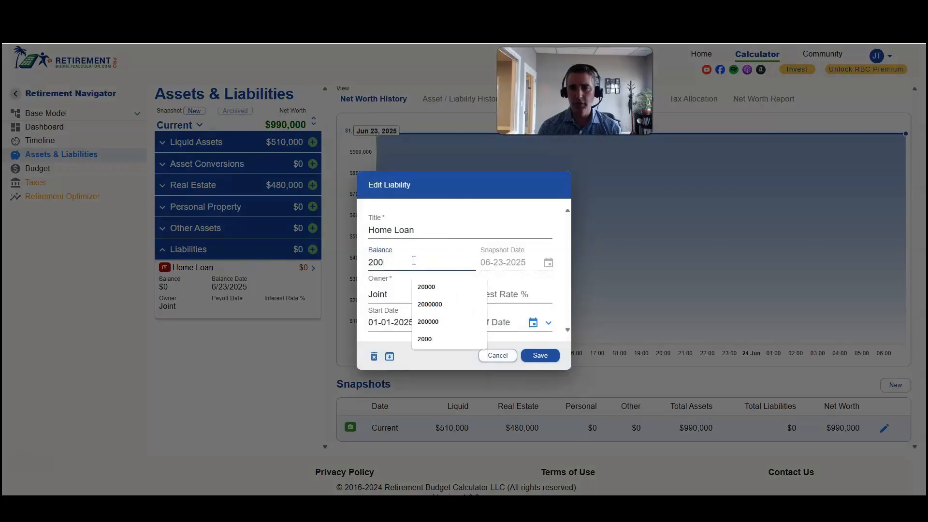
text(000)
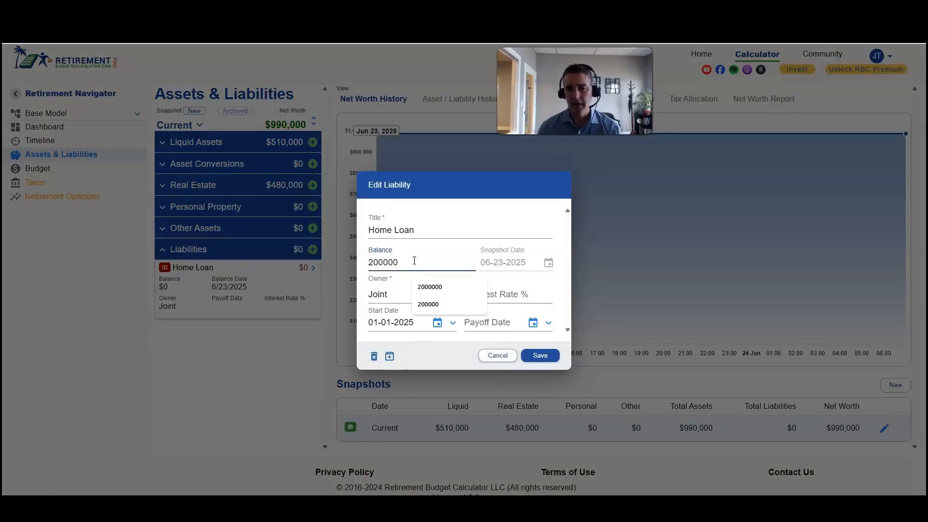
click(515, 294)
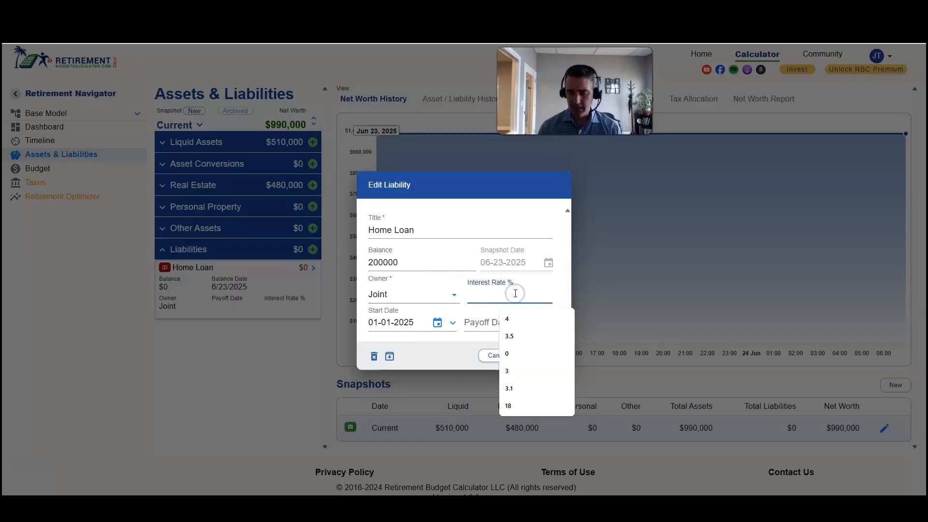
text(3.25)
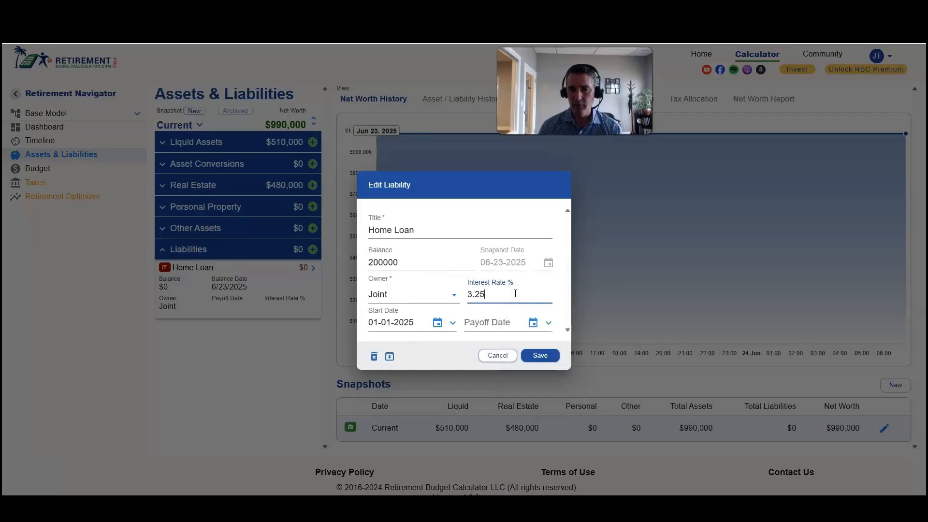
click(562, 274)
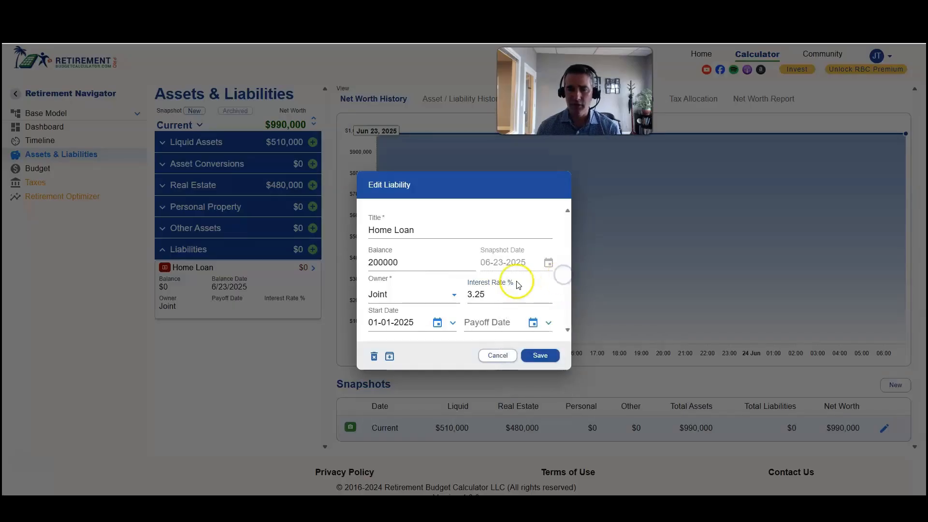
Step: Set the home loan's payoff date to 06-01-2040 and save the liability
click(549, 323)
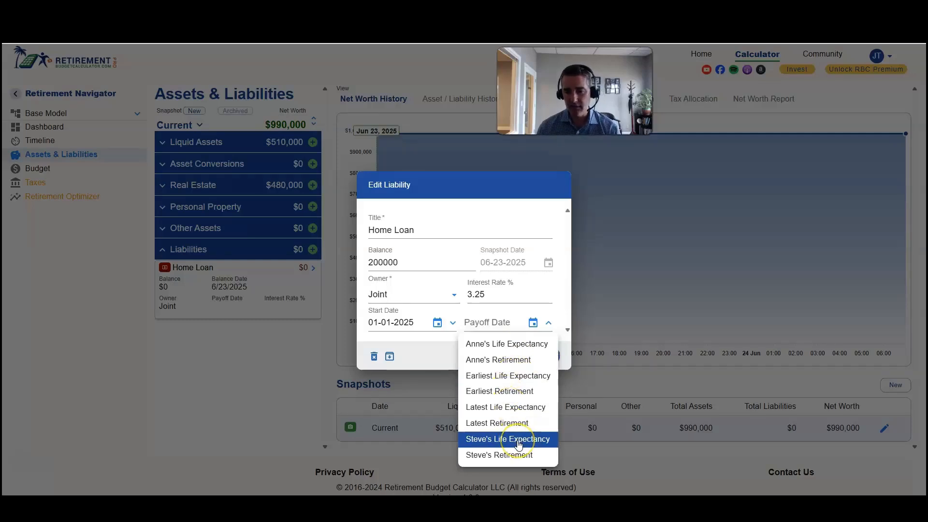
click(569, 309)
click(533, 322)
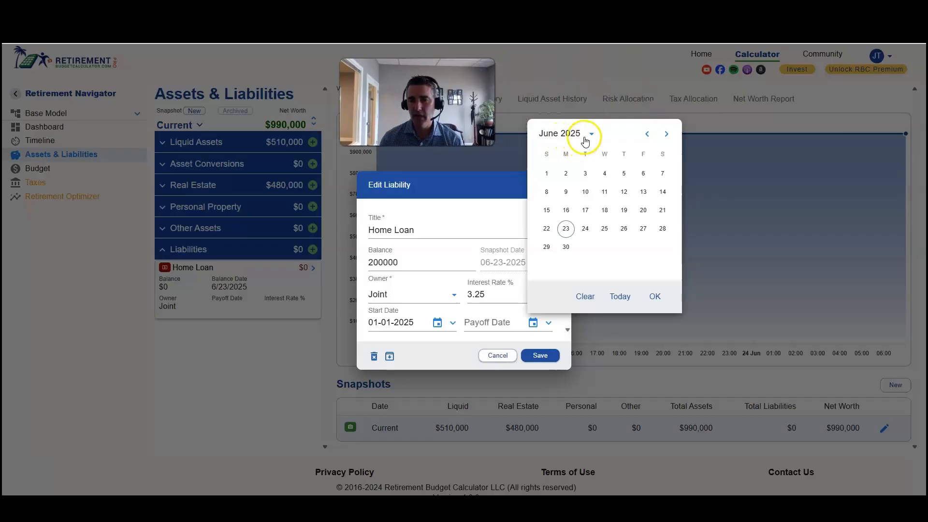
click(591, 134)
scroll(621, 219, down, 2)
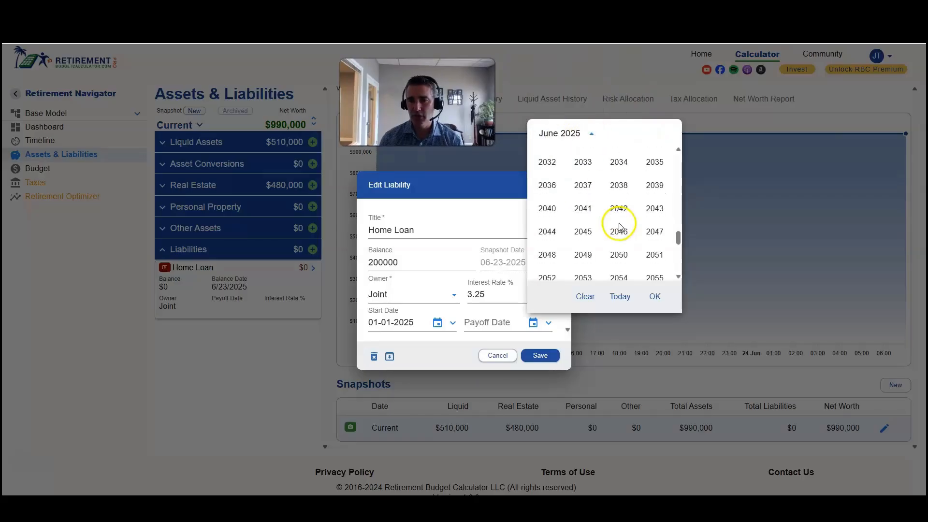
scroll(615, 230, up, 2)
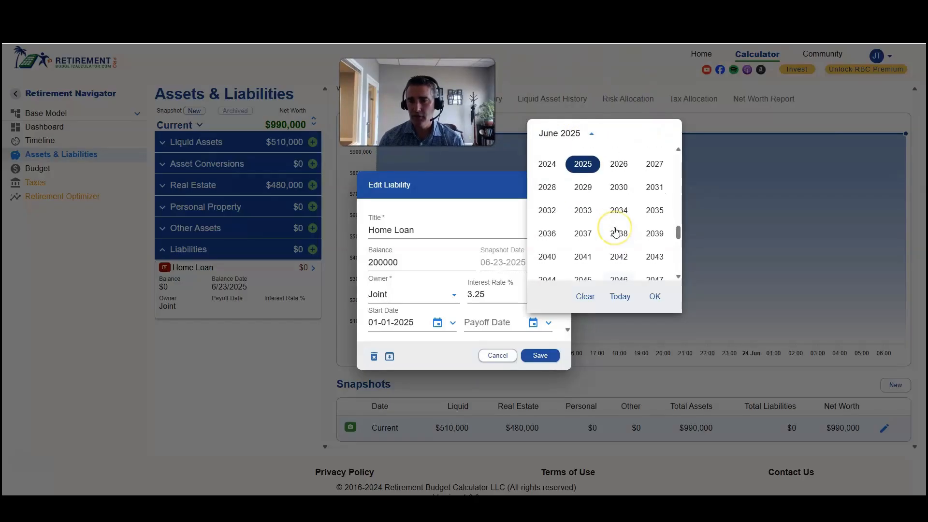
scroll(616, 233, down, 2)
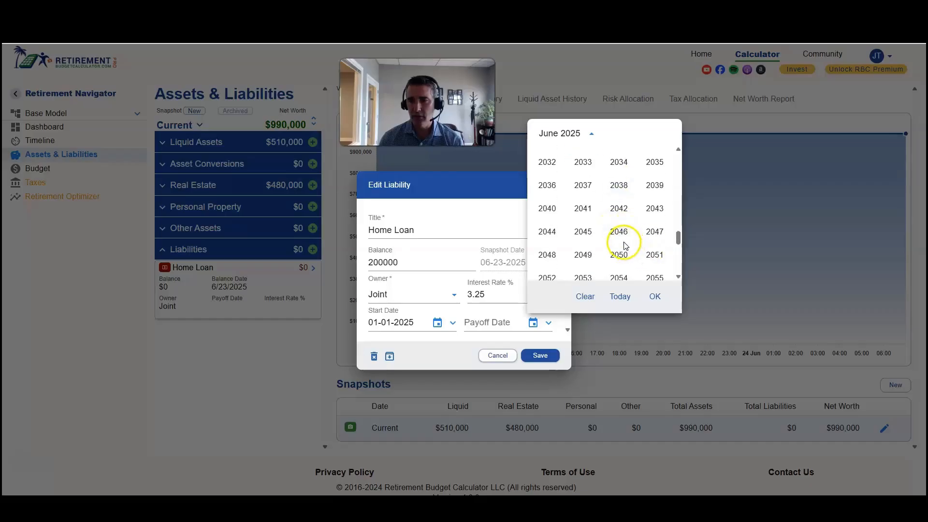
click(547, 208)
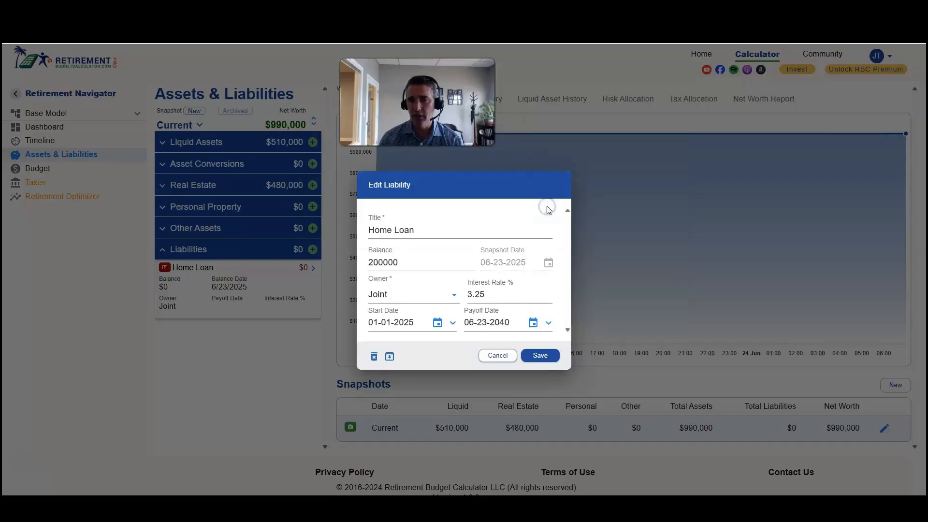
click(534, 322)
click(643, 177)
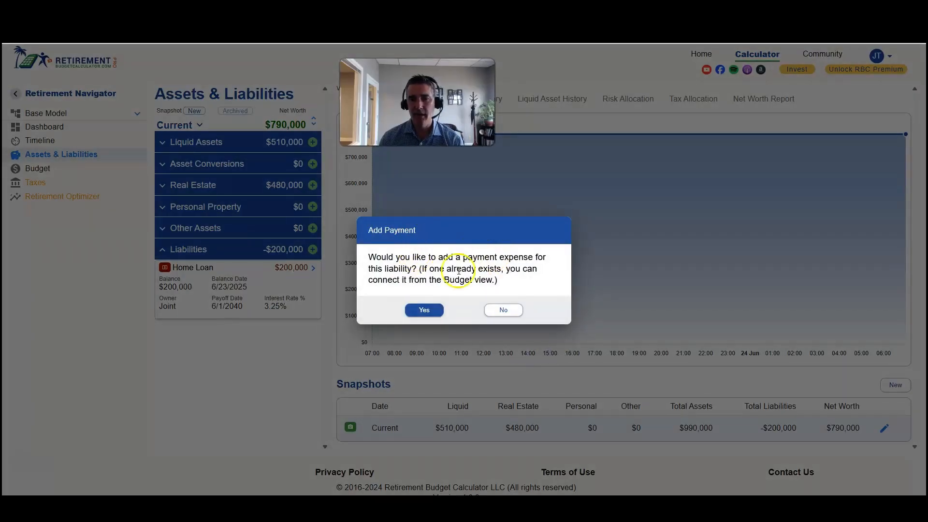
Step: Accept adding a payment expense for the home loan and set its amount to $2,500
click(424, 310)
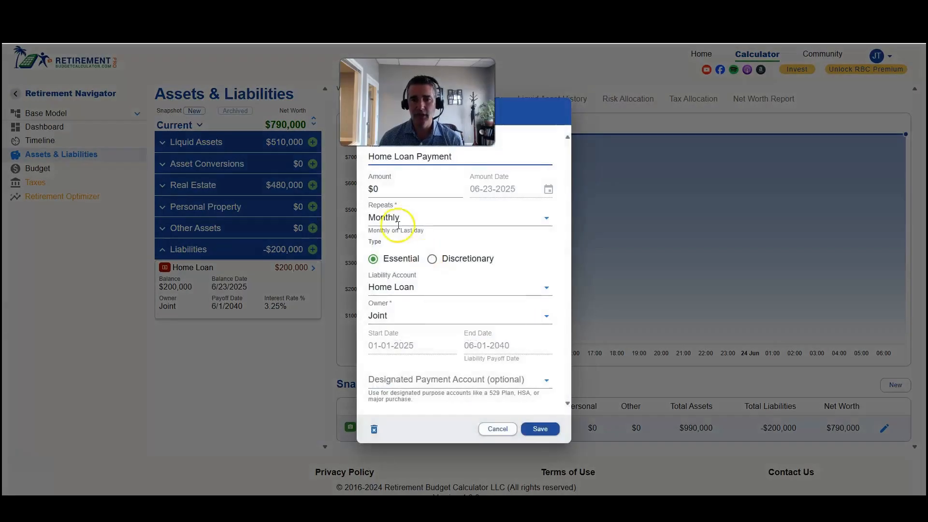
drag(459, 102, 480, 104)
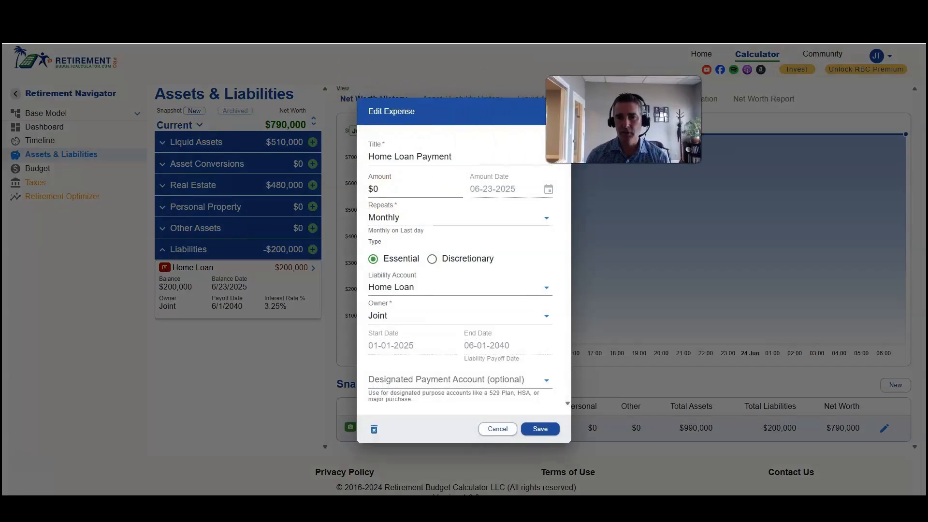
click(401, 188)
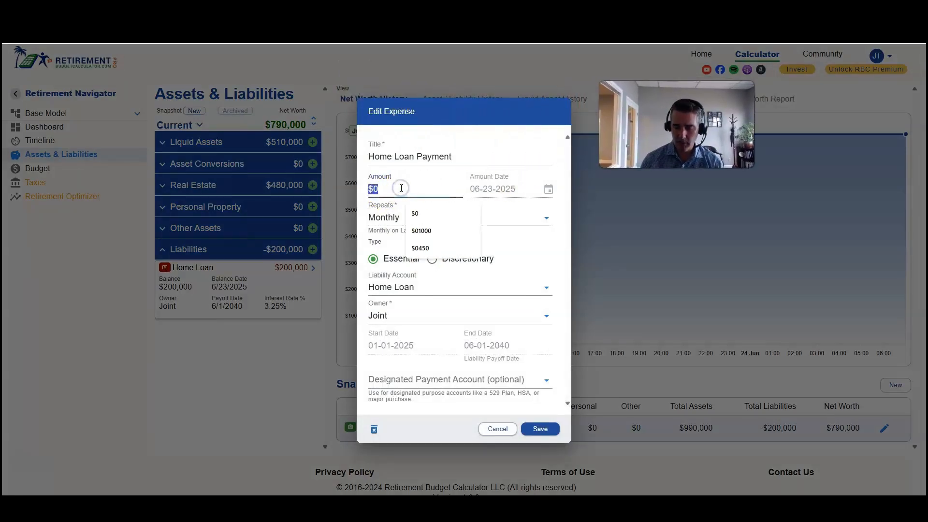
text(2500)
click(463, 157)
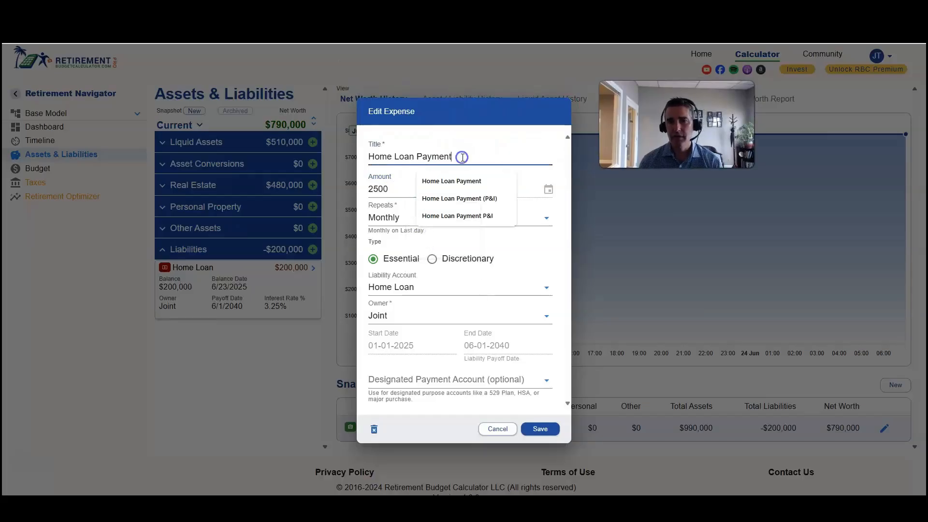
click(570, 249)
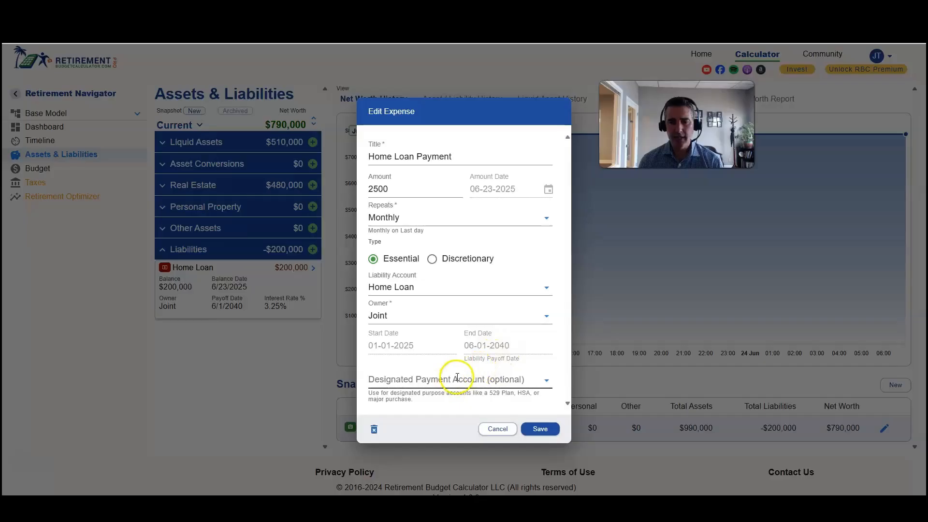
Step: Check the designated payment account choices, leave the field empty, save the home loan payment expense, and collapse Liabilities
click(547, 382)
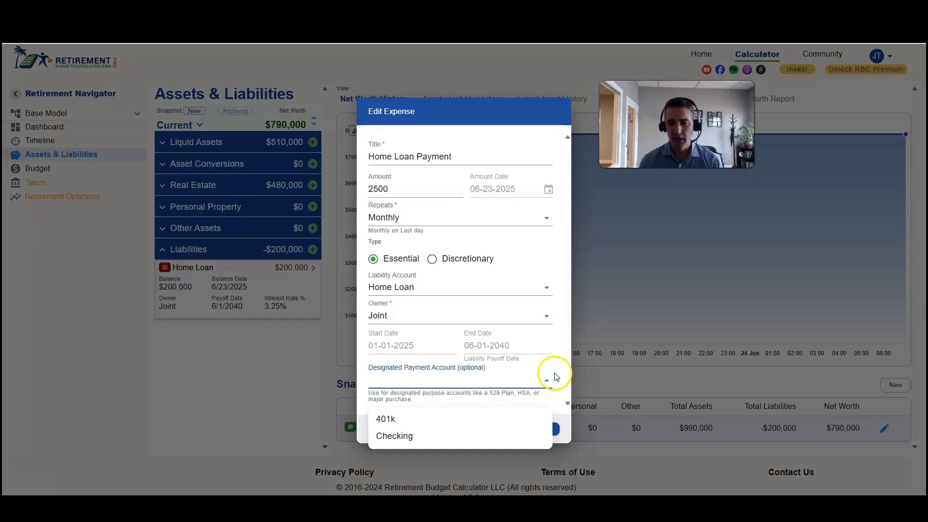
click(548, 383)
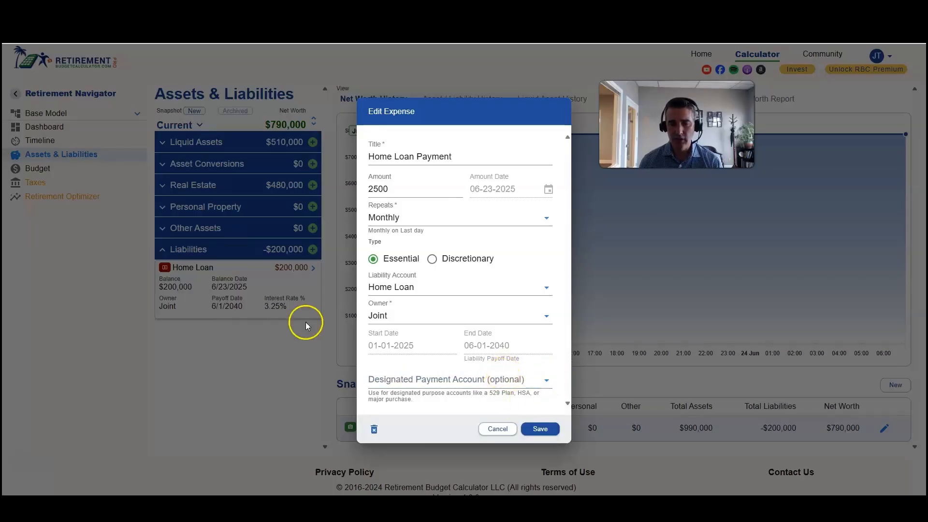
click(540, 430)
click(173, 249)
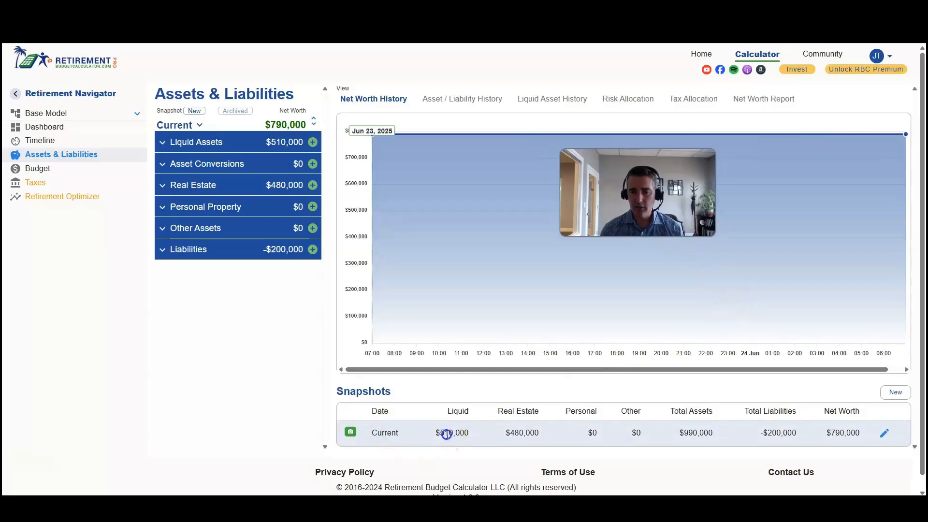
Step: Review the current snapshot's asset, liability and net worth figures, and inspect the New Snapshot form without saving it
double_click(516, 435)
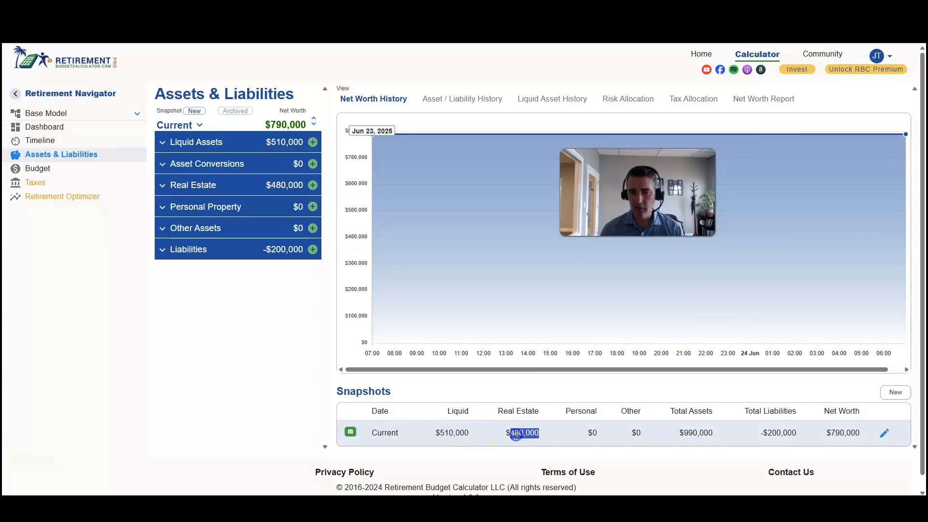
double_click(698, 433)
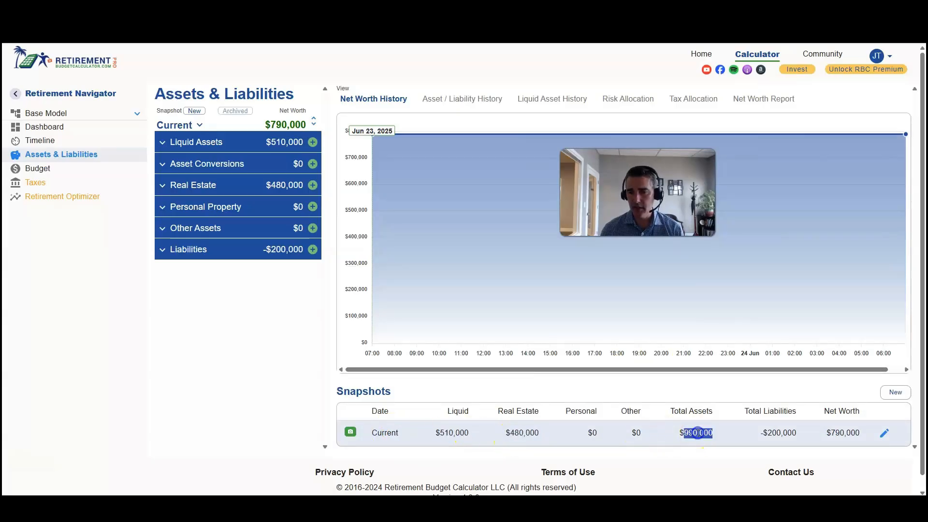
triple_click(777, 435)
click(850, 434)
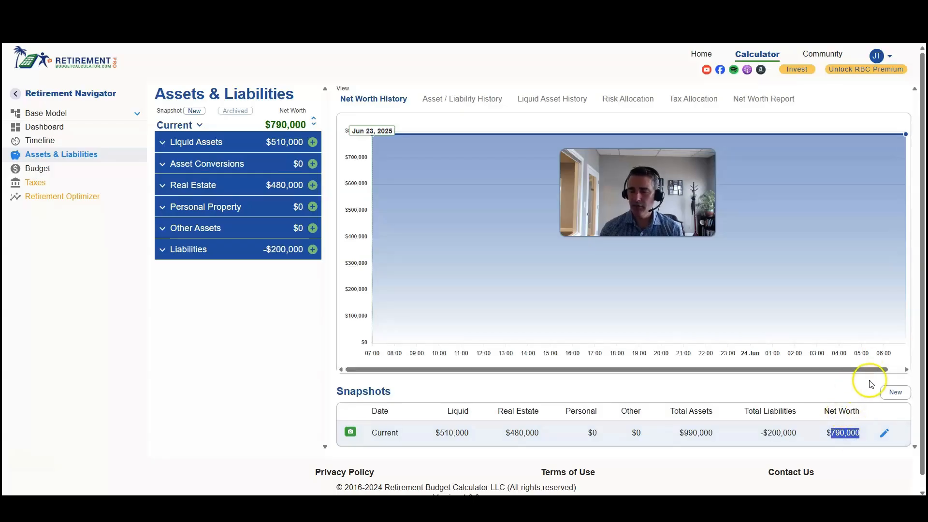
click(898, 394)
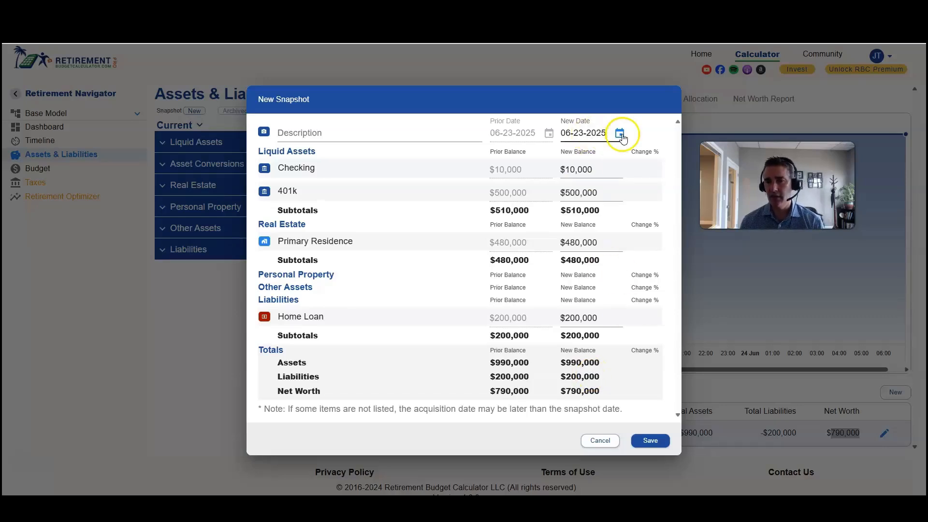
click(604, 441)
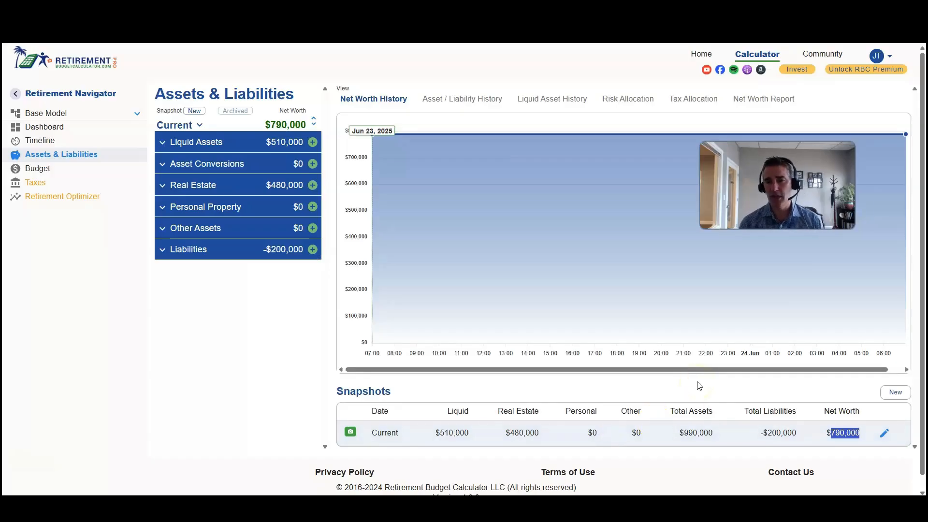
Step: Review the Asset / Liability History, Liquid Asset History, Risk Allocation, Tax Allocation and Net Worth Report views, and return to Net Worth History
click(452, 99)
click(485, 158)
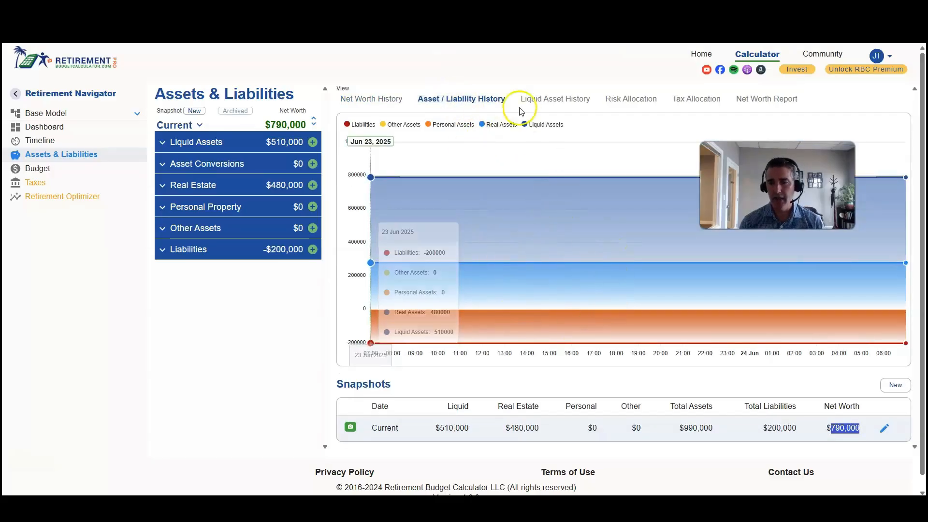
click(558, 99)
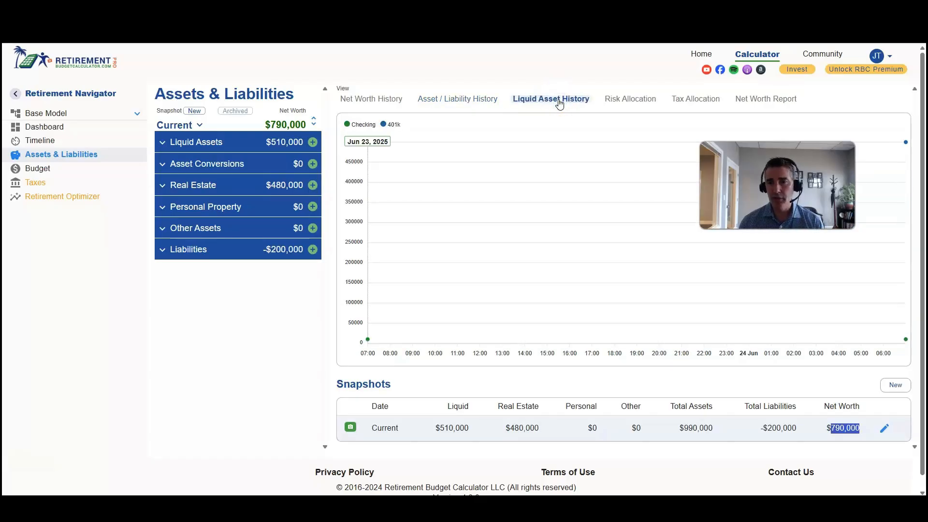
click(641, 98)
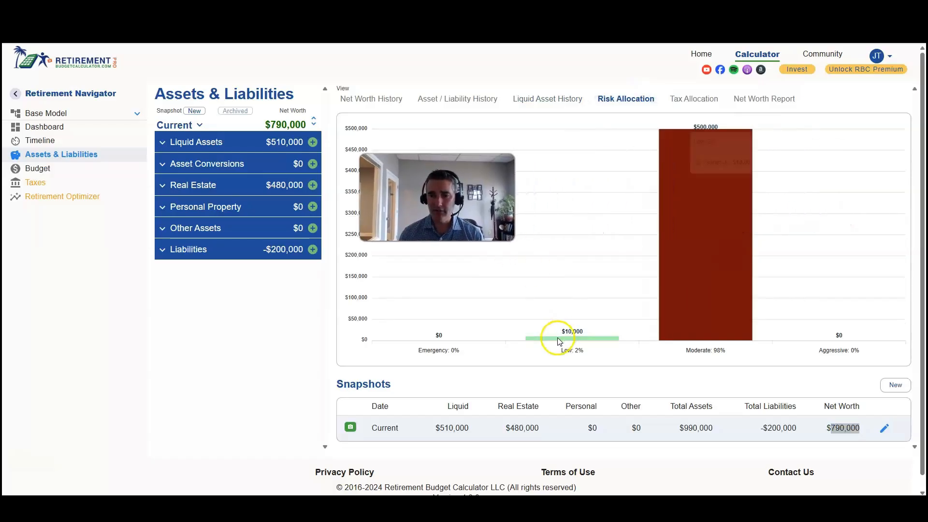
mouse_move(677, 289)
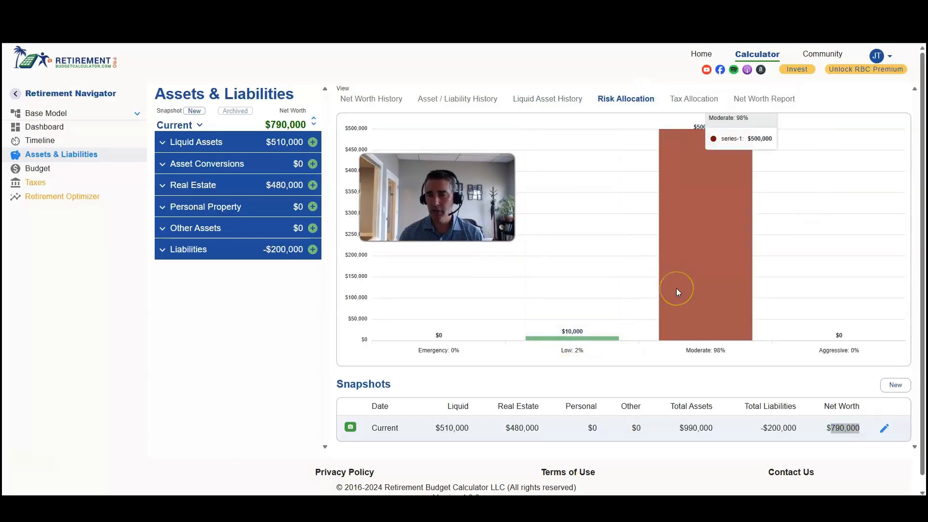
click(694, 100)
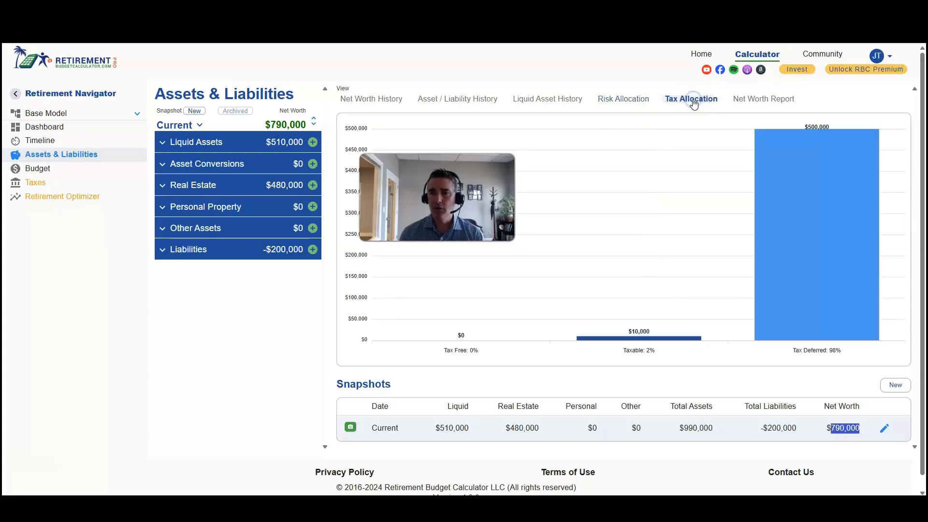
mouse_move(652, 343)
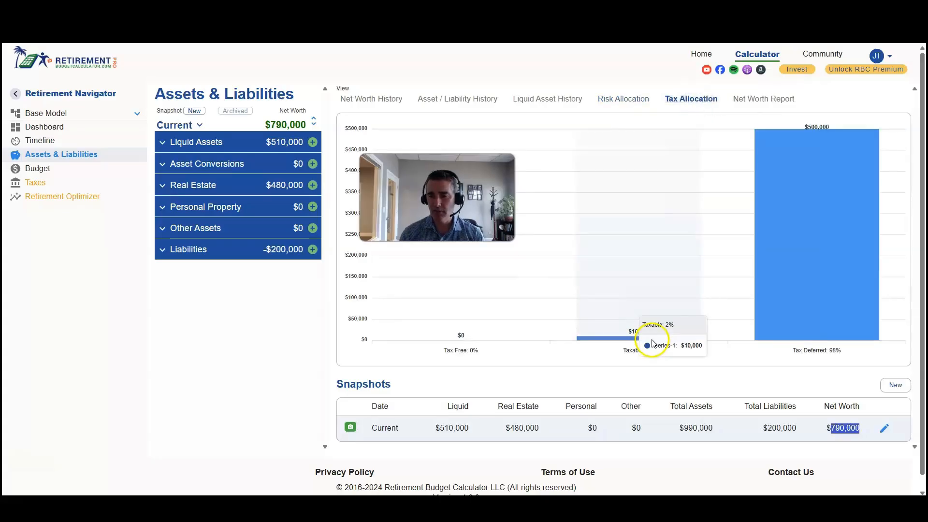
mouse_move(854, 258)
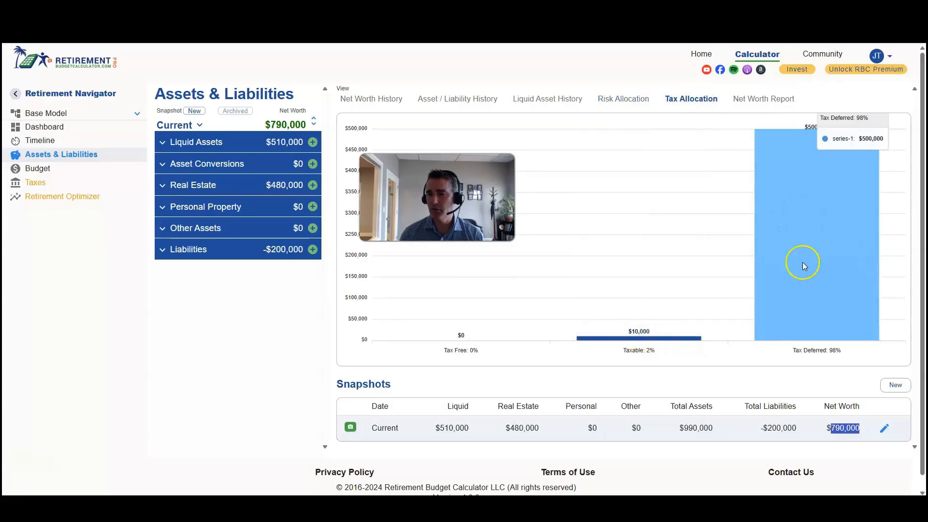
click(753, 99)
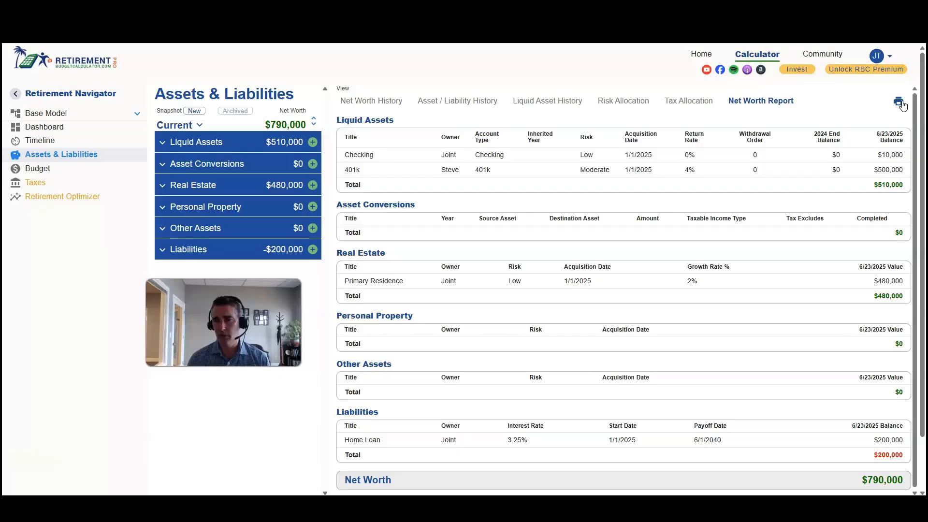
click(355, 105)
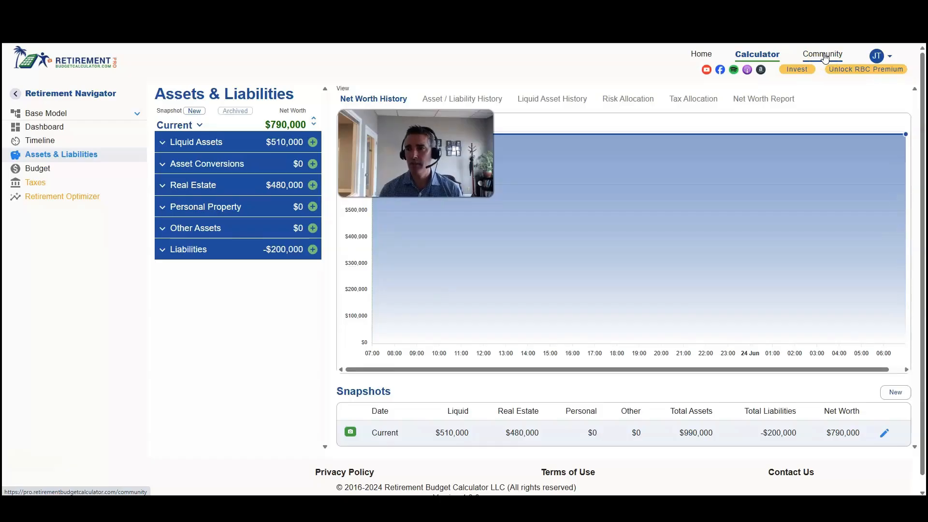
Step: Check the account options and compare the Premium Plan's monthly and yearly subscription prices without subscribing
click(889, 57)
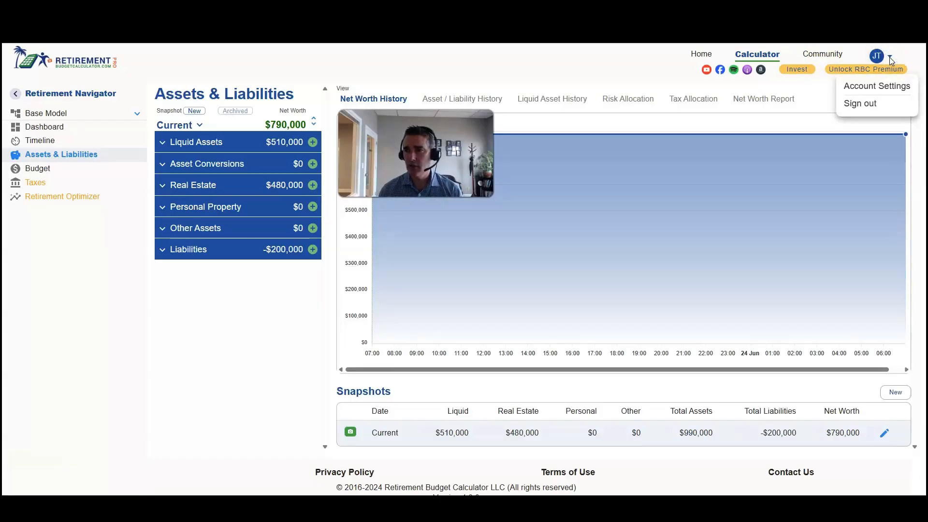
click(900, 97)
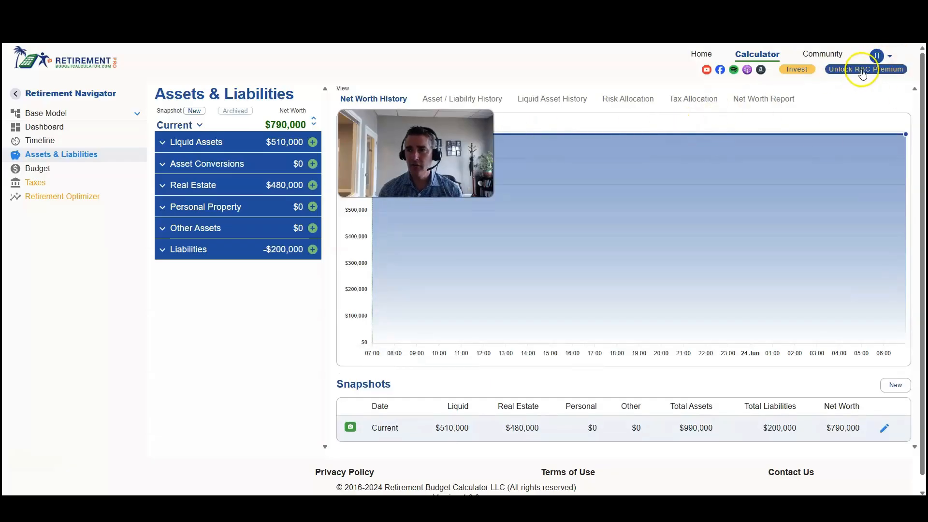
click(863, 72)
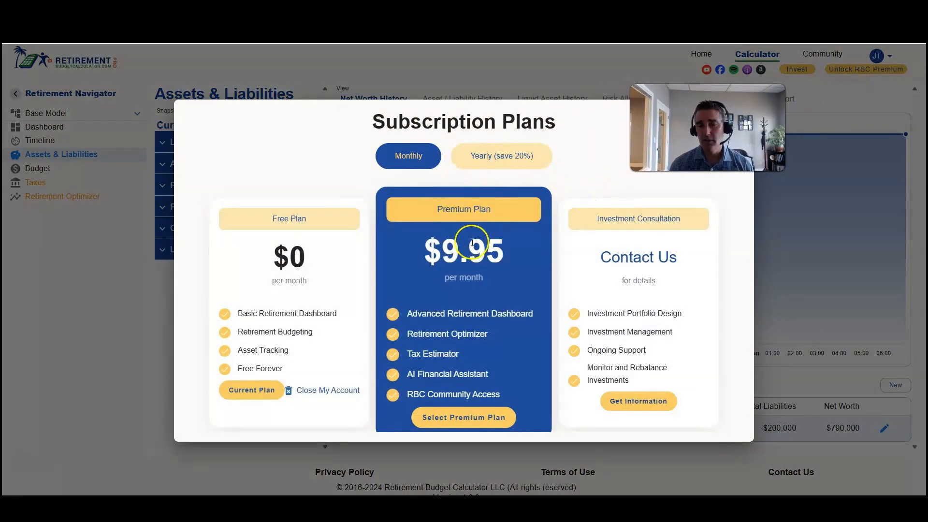
click(491, 157)
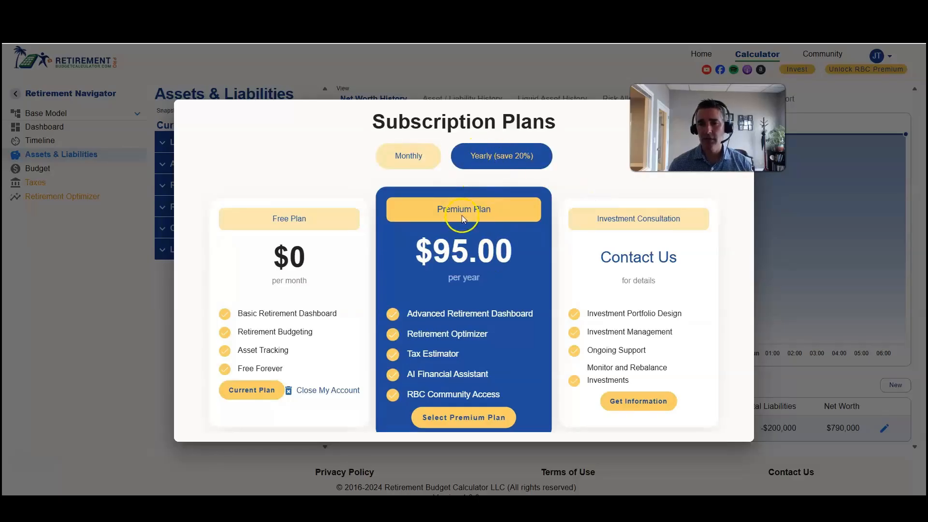
drag(398, 252, 520, 248)
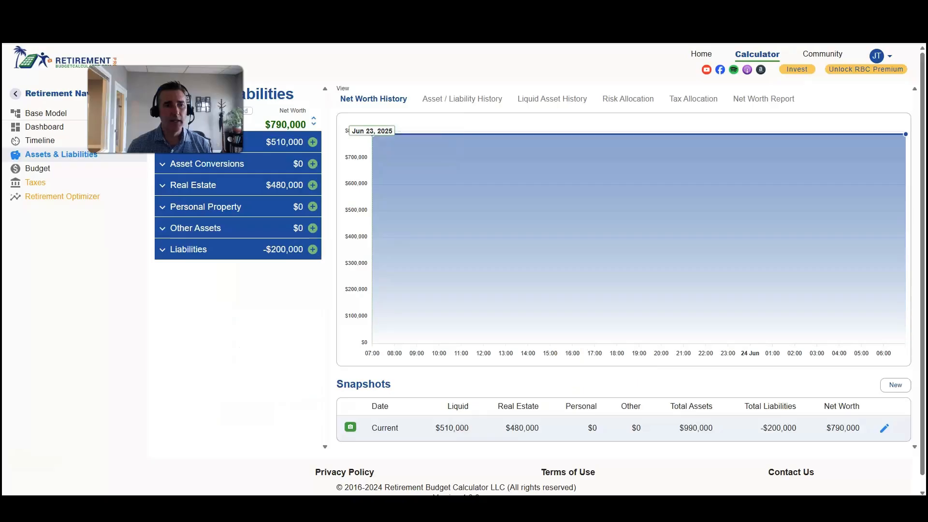
Step: Open the Budget section and review the 2025 annual budget chart and its category details
click(52, 170)
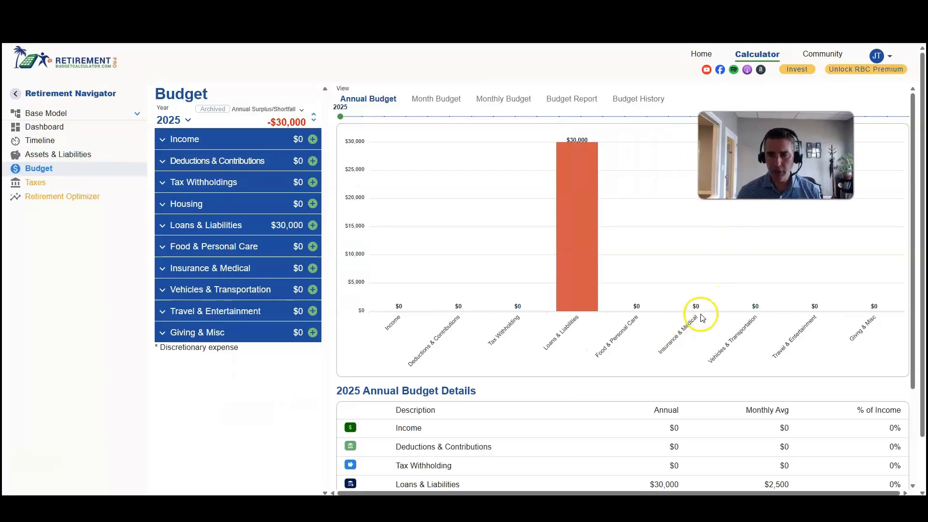
scroll(703, 309, down, 3)
scroll(705, 302, up, 1)
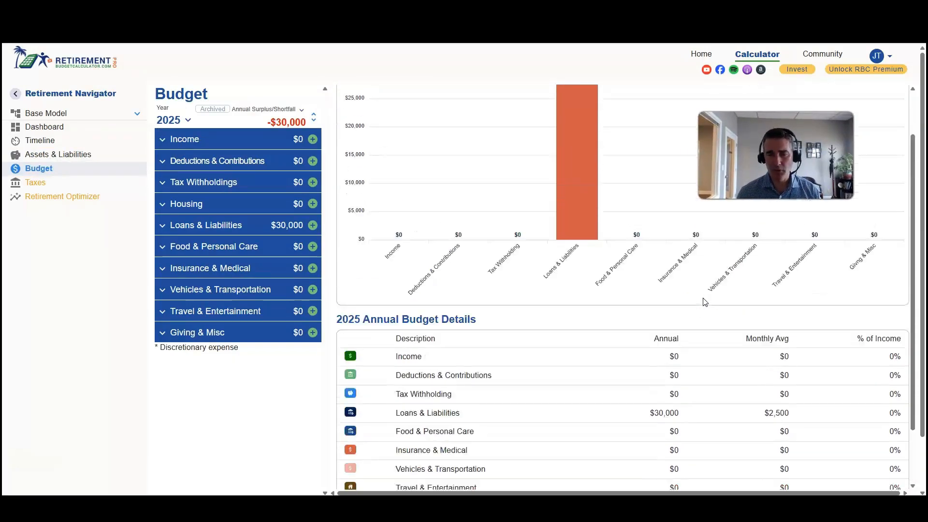
scroll(704, 302, up, 2)
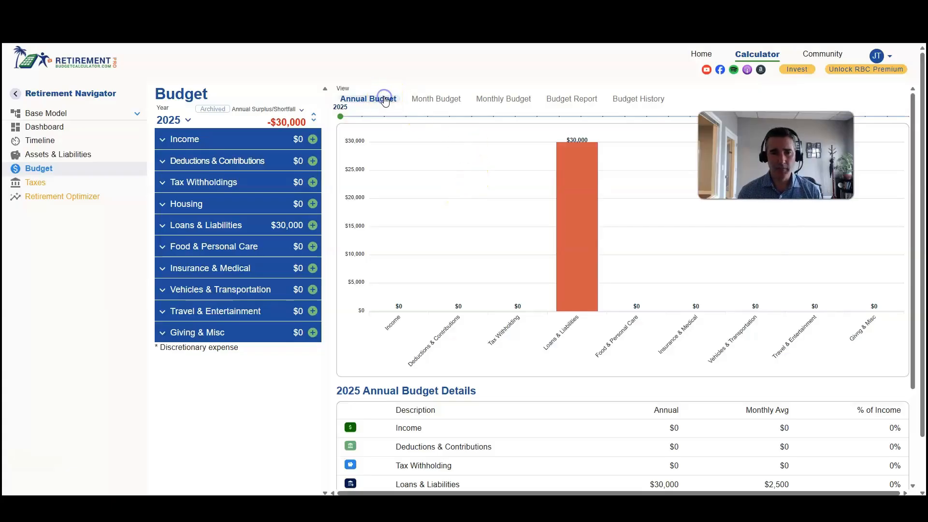
Step: Review the Month Budget, Monthly Budget, Budget Report and Budget History views, and return to the Annual Budget details
click(449, 98)
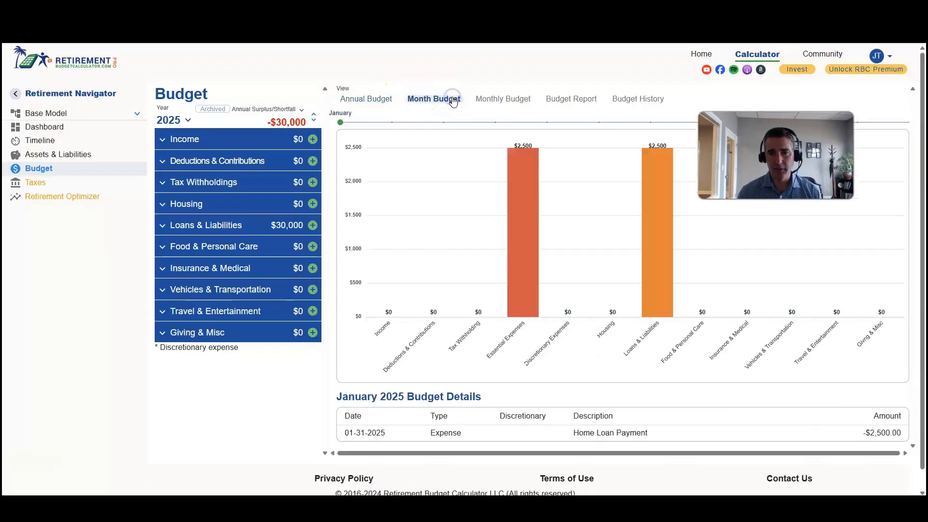
click(505, 98)
click(421, 99)
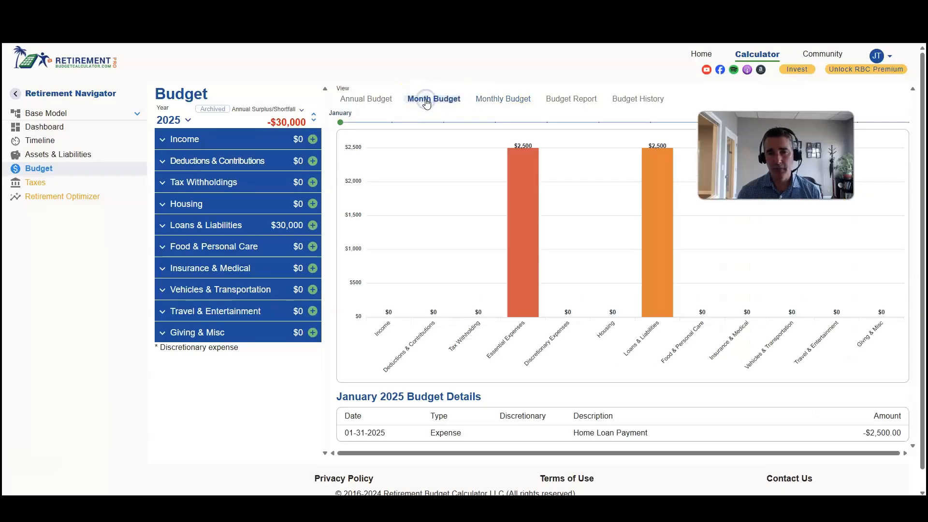
click(517, 103)
click(564, 99)
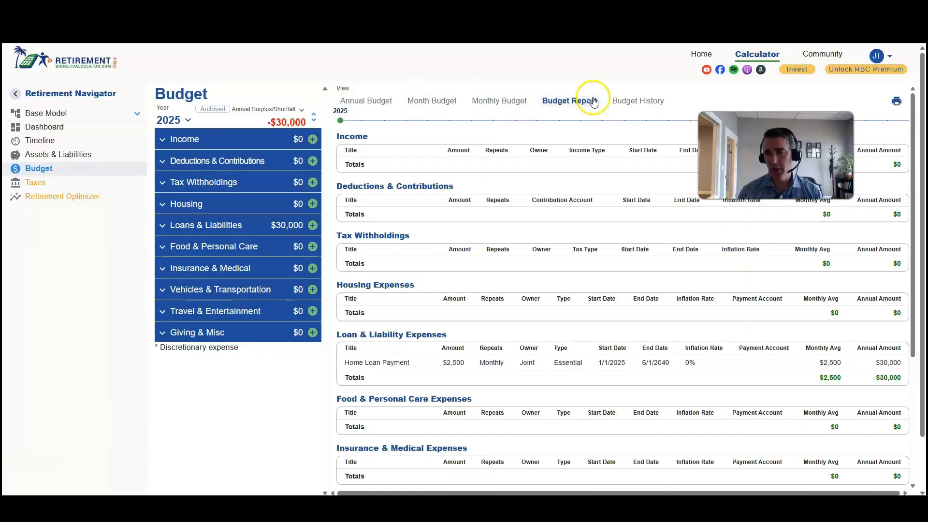
click(634, 100)
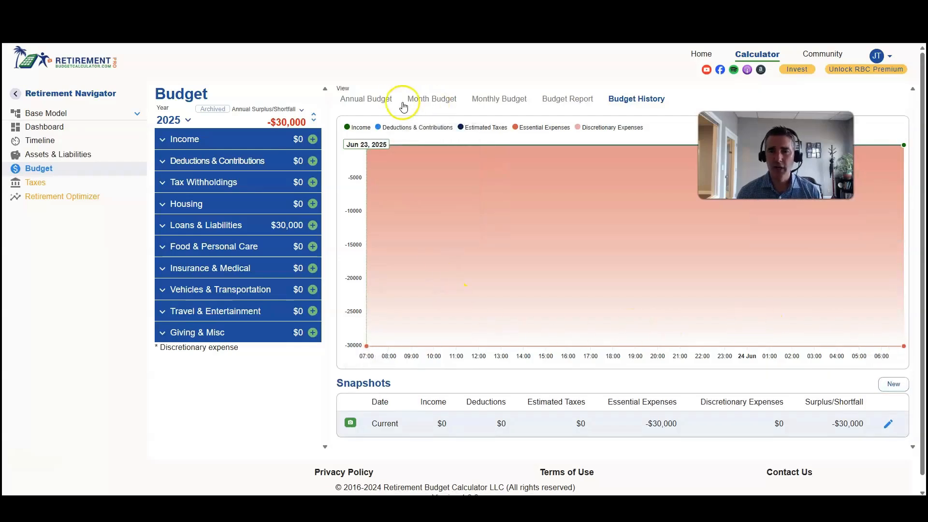
click(385, 99)
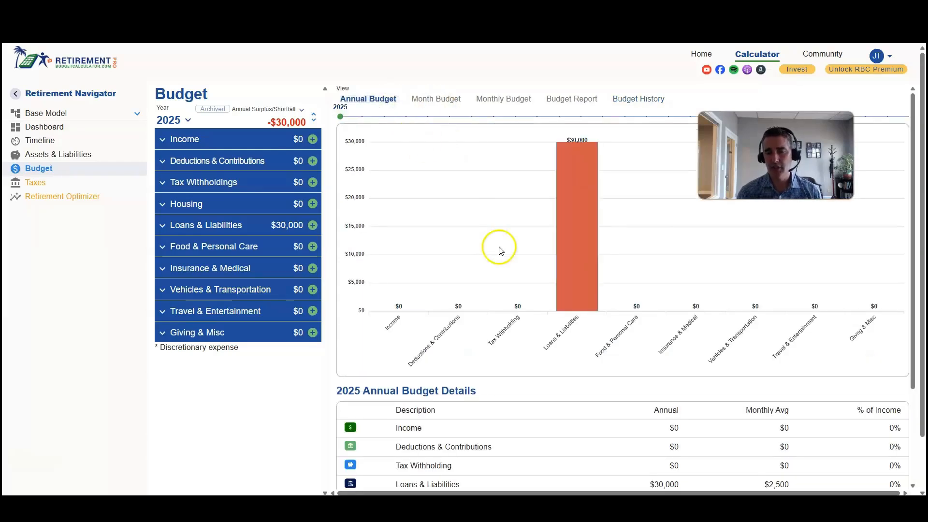
scroll(533, 344, down, 3)
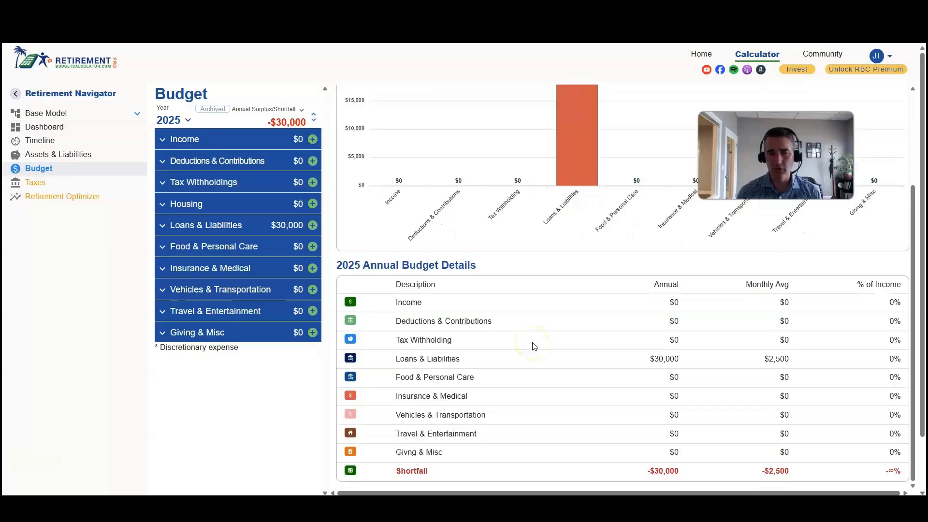
scroll(534, 346, up, 3)
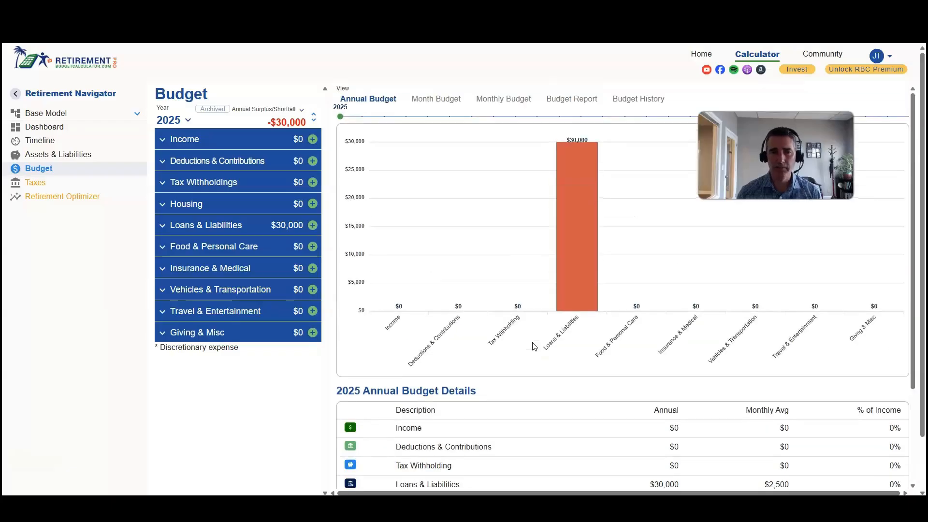
Step: Add a Social Security Benefit income of $2,500 repeating monthly, with the husband as owner
click(313, 140)
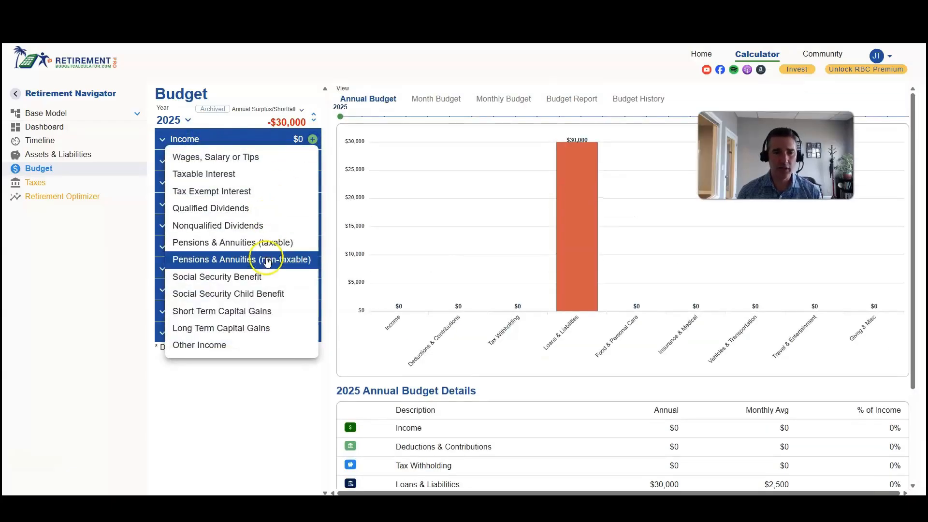
click(247, 277)
click(385, 206)
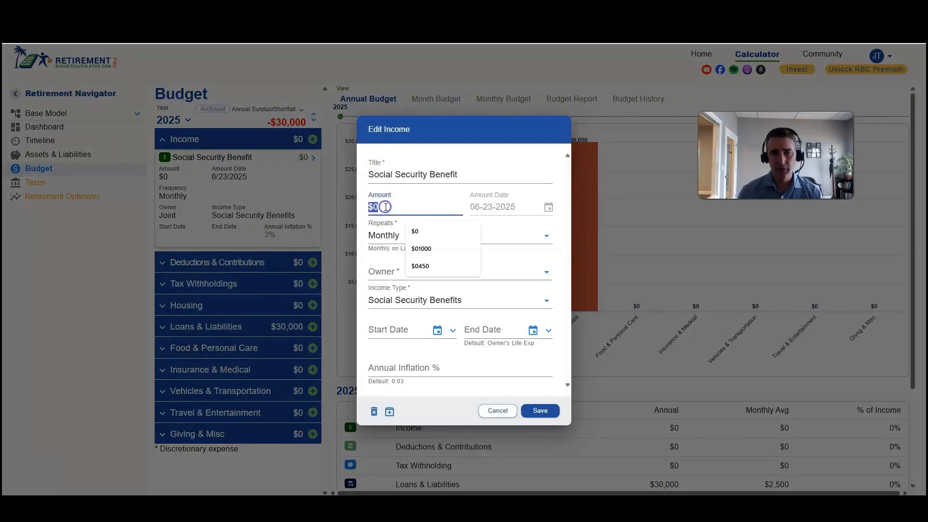
text(2500)
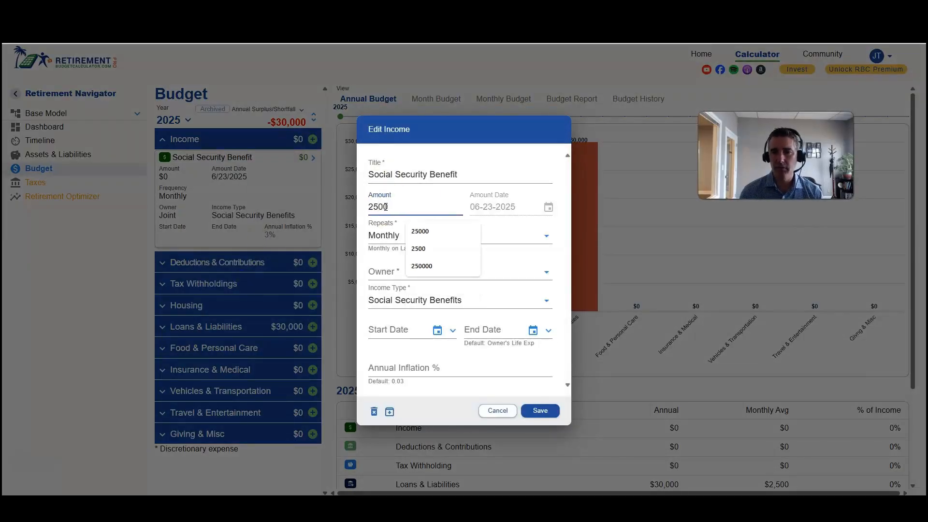
click(427, 267)
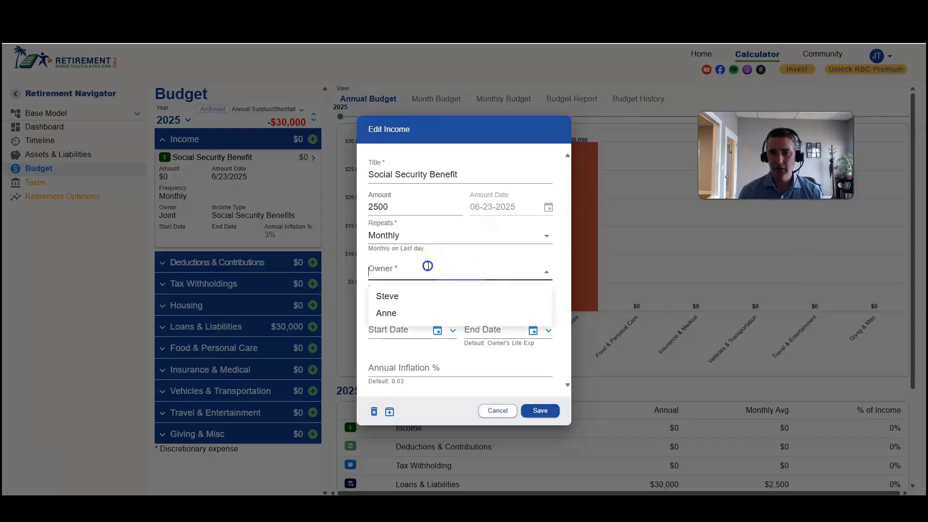
click(397, 296)
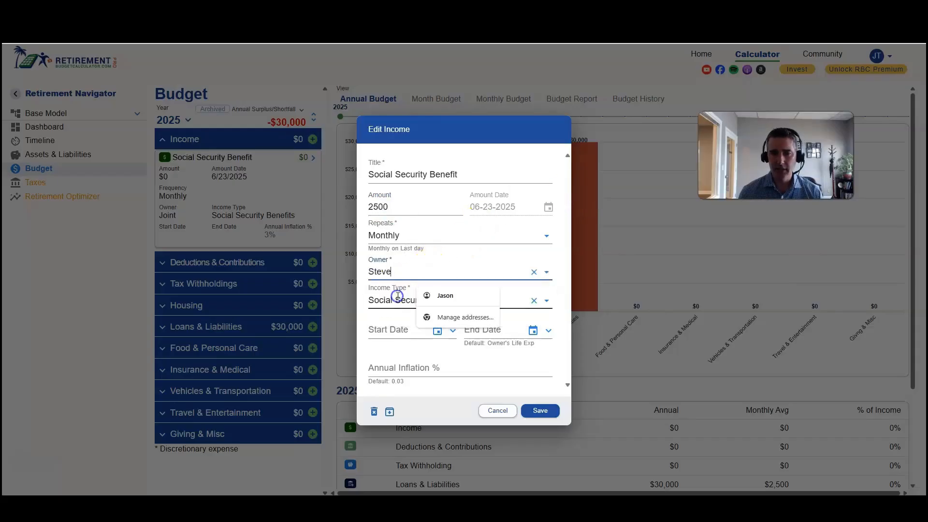
Step: Keep Social Security Benefits as the income type, start the benefit at 67 (Full Social Security), and save the entry
click(565, 297)
click(550, 300)
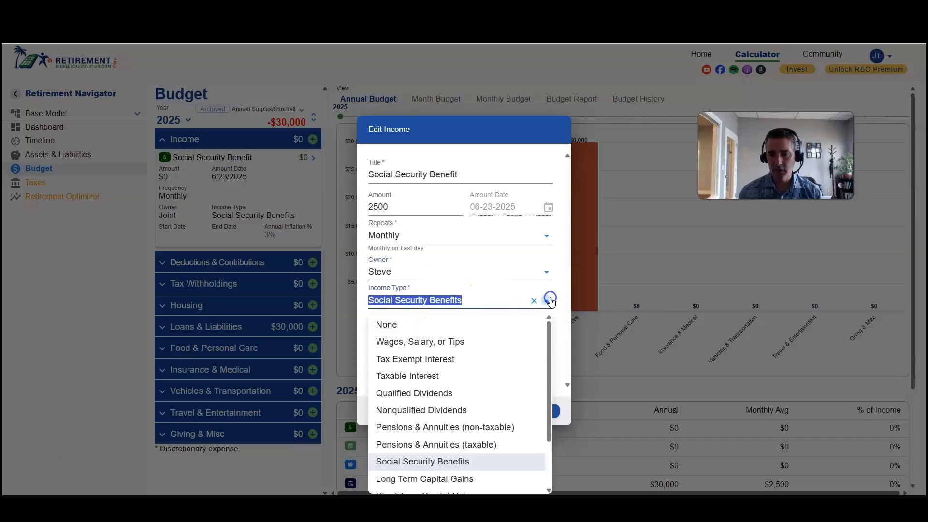
click(560, 291)
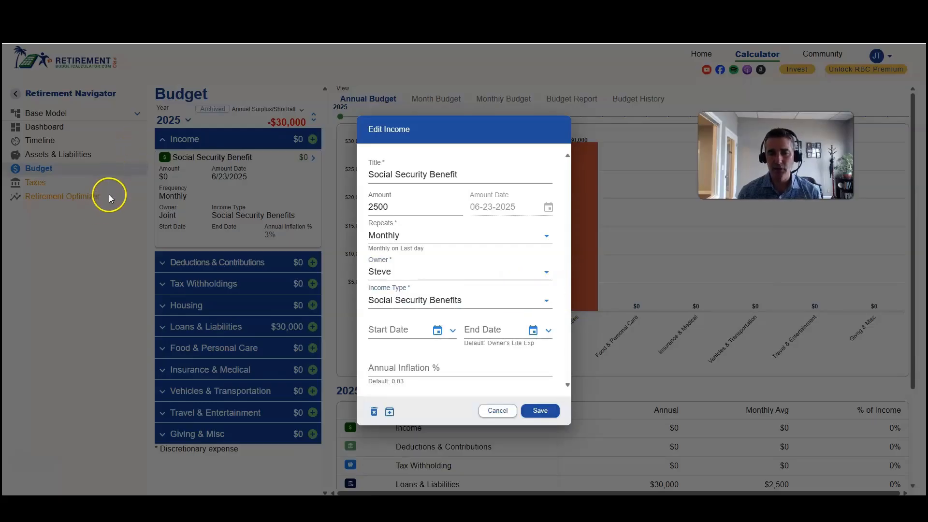
click(398, 289)
click(557, 288)
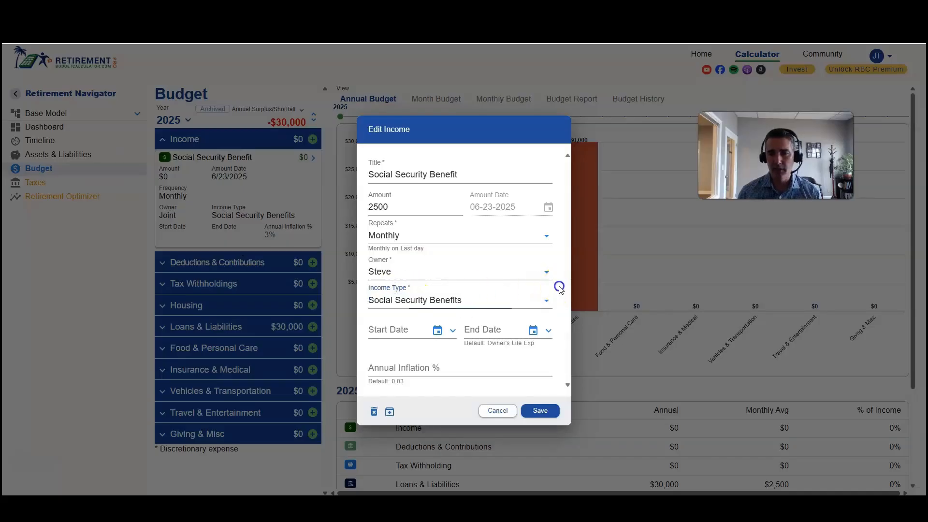
click(454, 331)
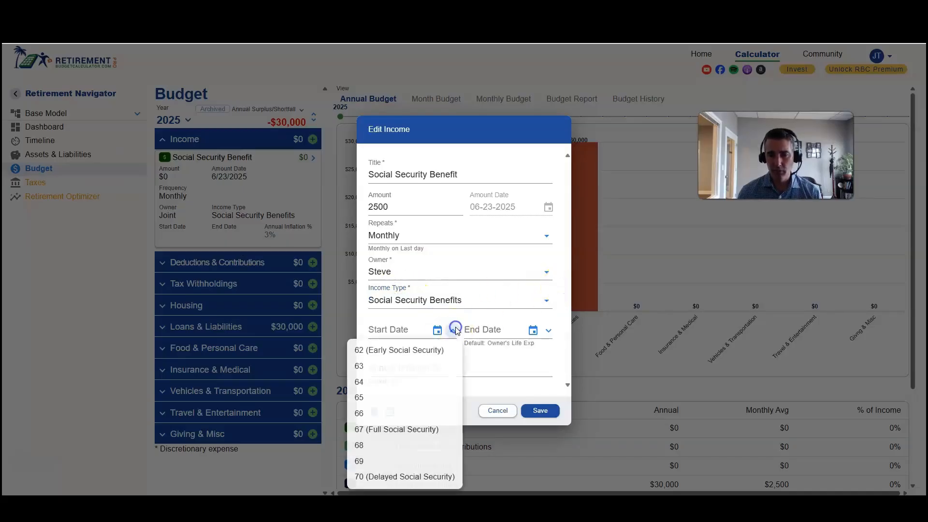
click(412, 432)
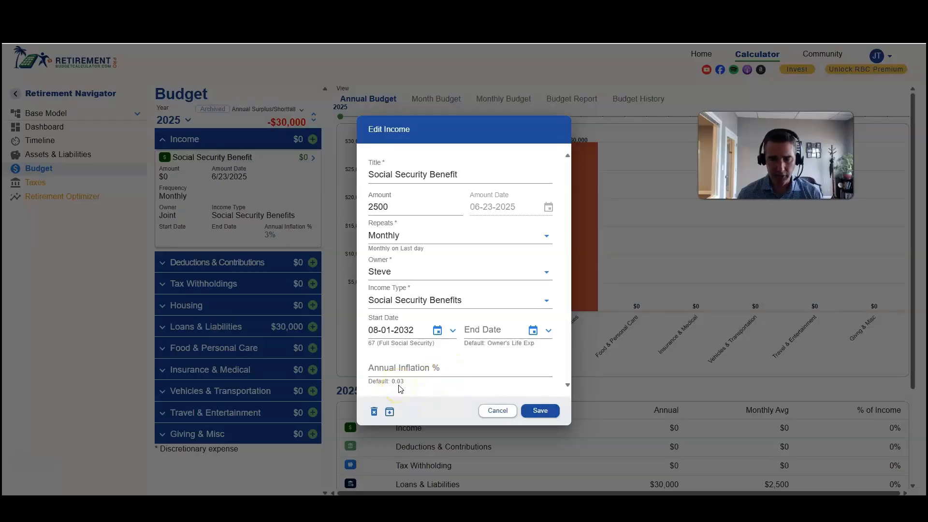
click(542, 411)
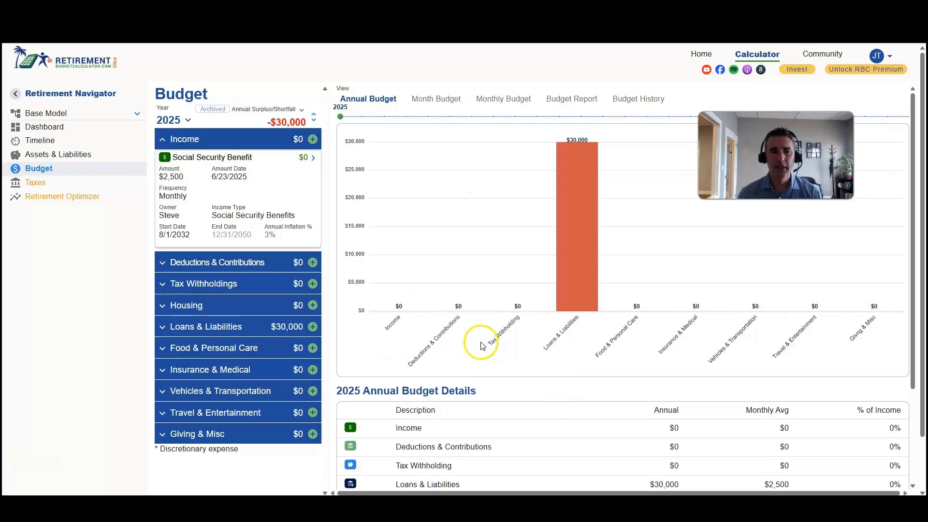
Step: Add a Wages, Salary or Tips income of $8,000 monthly for the husband, ending at his retirement, and save it
click(314, 140)
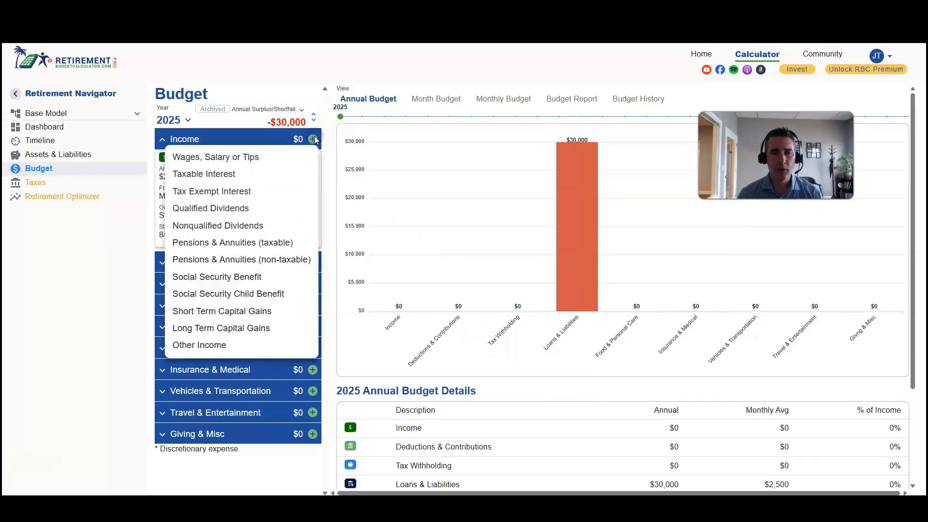
click(244, 154)
click(401, 205)
text(8000)
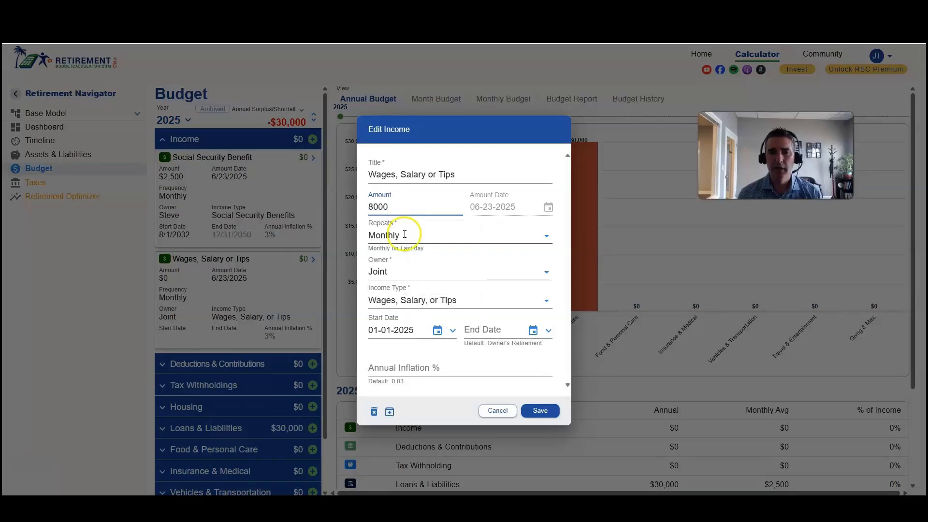
click(393, 272)
click(399, 295)
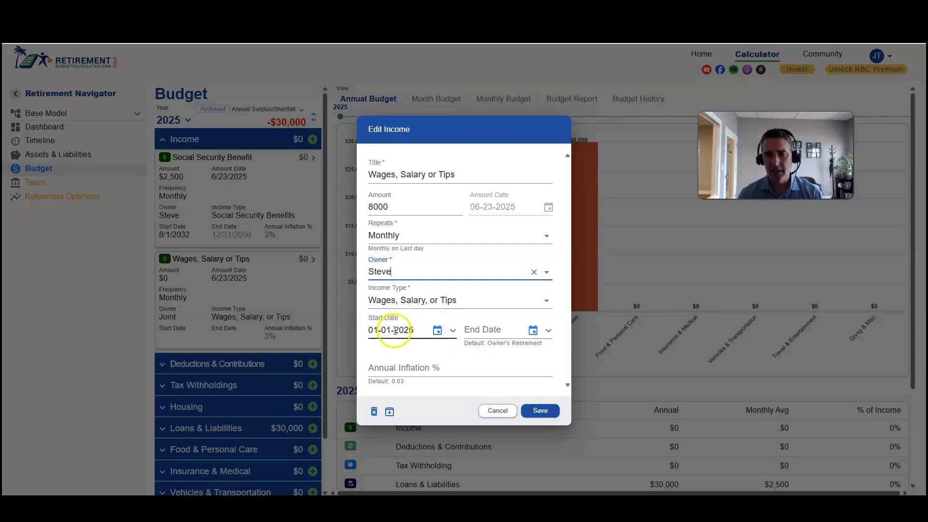
click(550, 331)
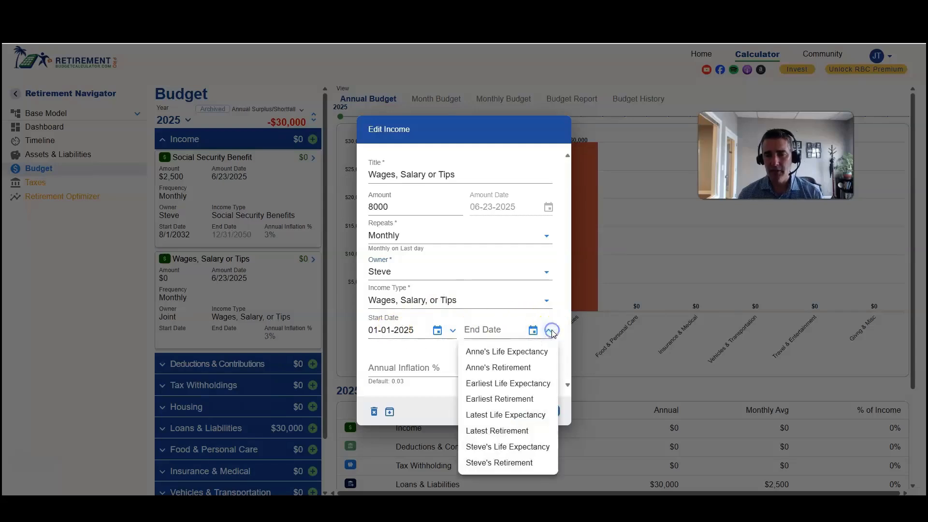
click(526, 462)
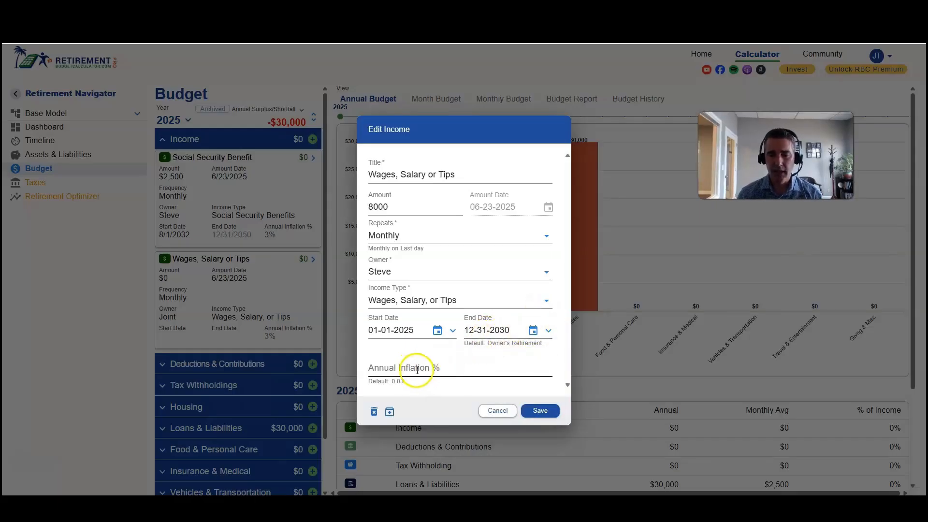
click(548, 412)
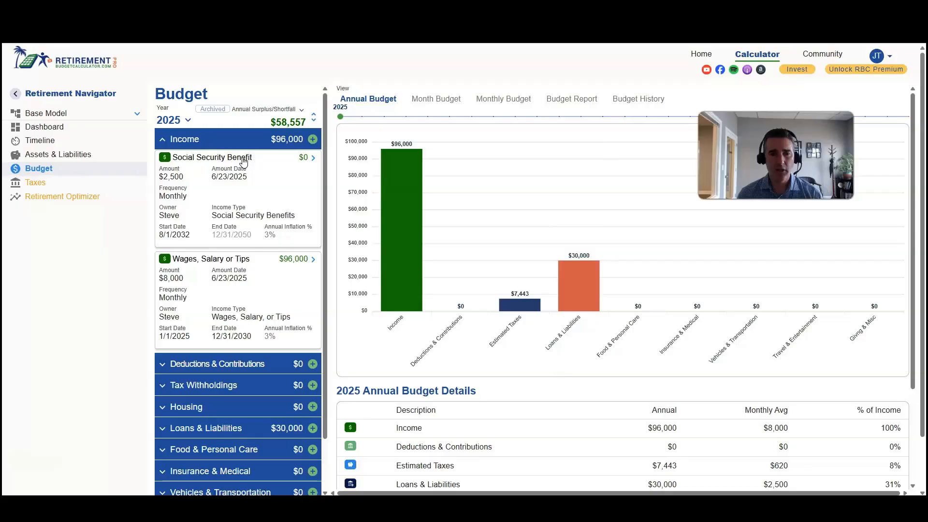
Step: Check the Social Security entry without changing it, then view the 2037 annual budget and return to 2025
click(314, 159)
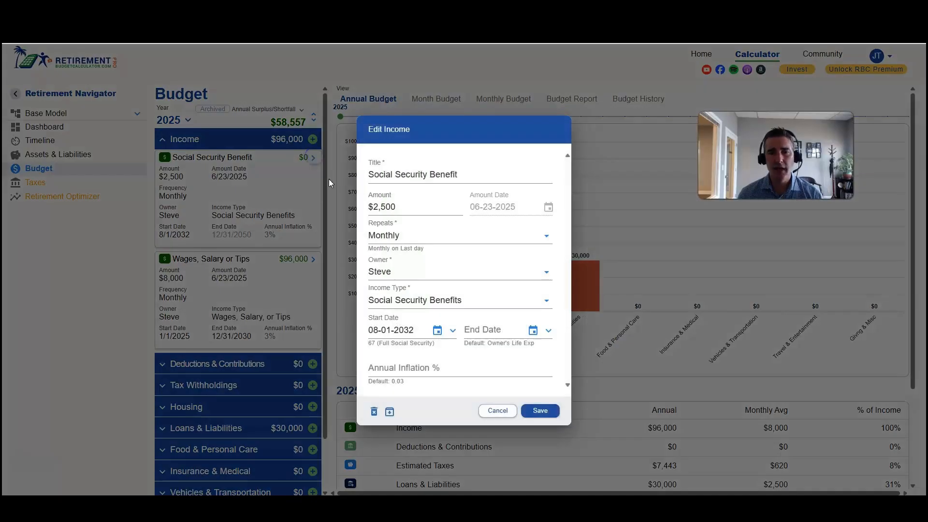
click(498, 411)
click(187, 120)
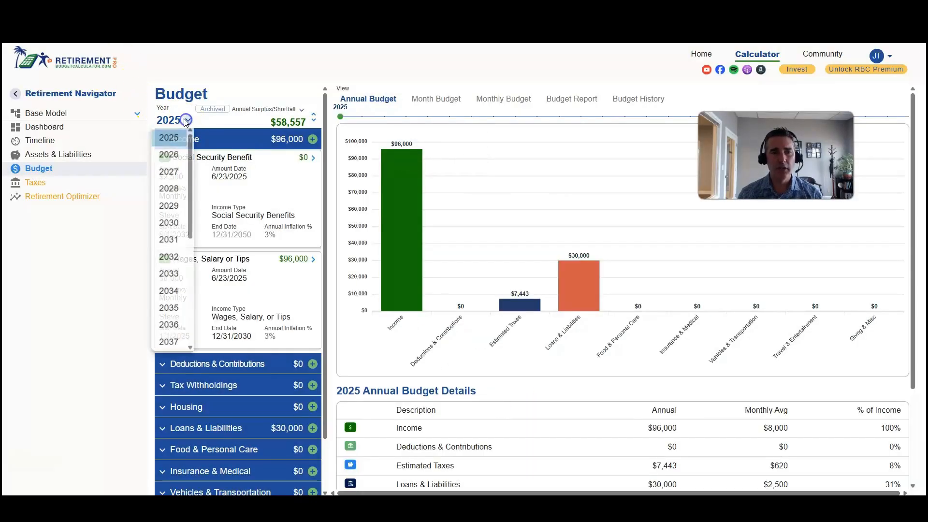
click(171, 342)
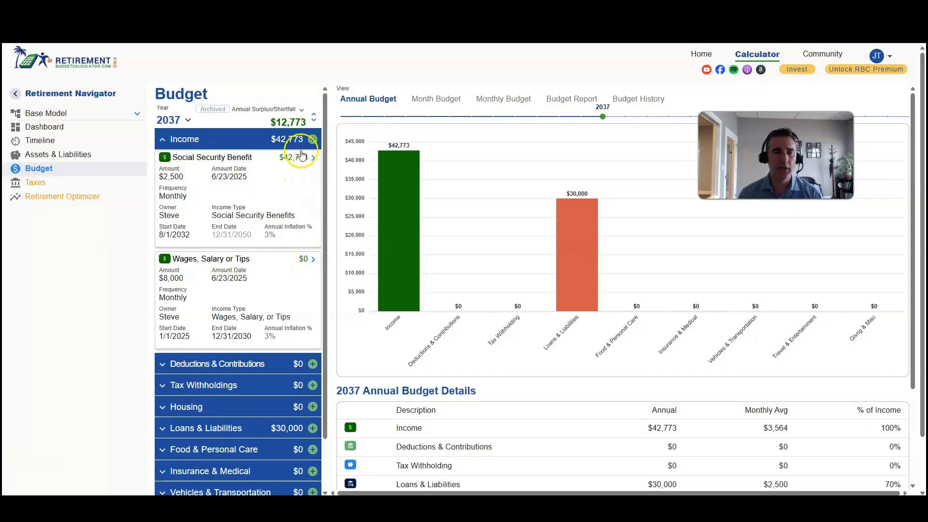
click(188, 120)
click(169, 137)
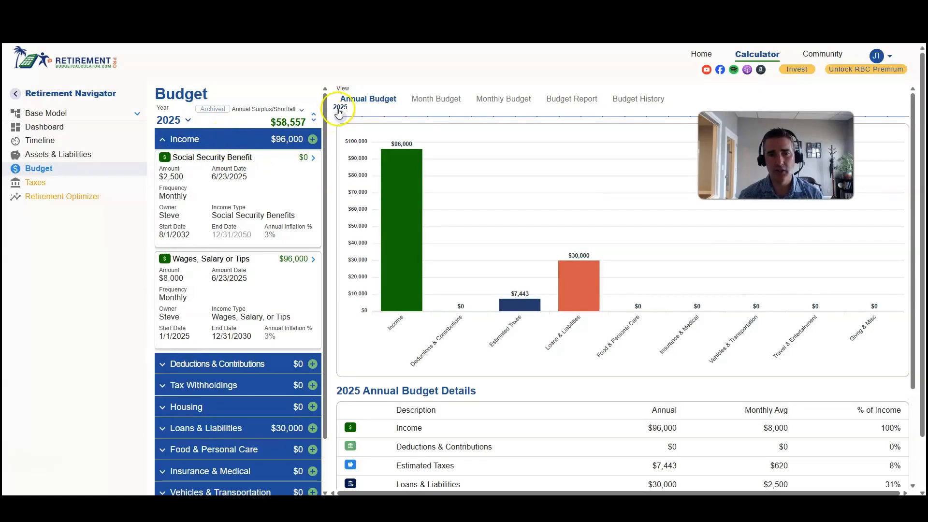
Step: Review the Month Budget and Monthly Budget views, checking 2028 and returning to 2025, and open the Budget Report
mouse_move(343, 117)
mouse_down()
mouse_move(455, 119)
mouse_move(340, 118)
mouse_up()
click(438, 98)
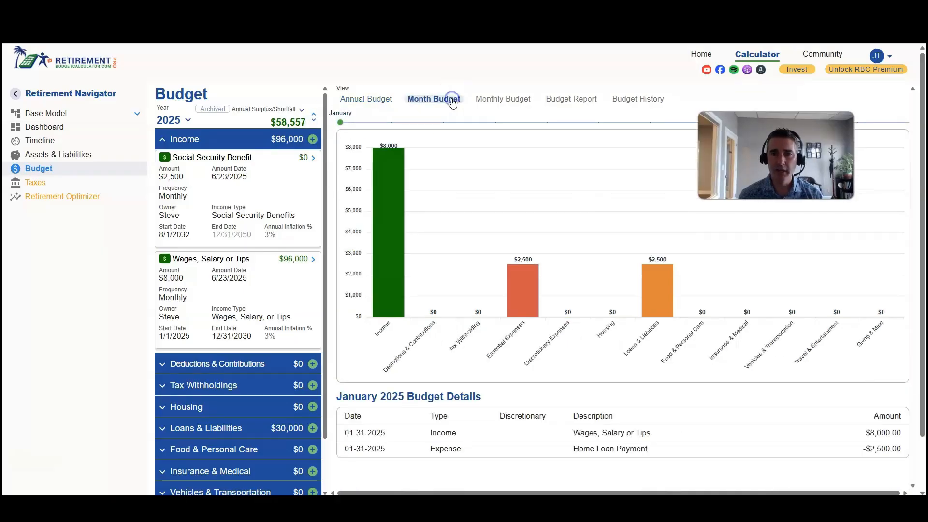
mouse_move(342, 124)
mouse_down()
mouse_move(440, 122)
mouse_move(353, 121)
mouse_up()
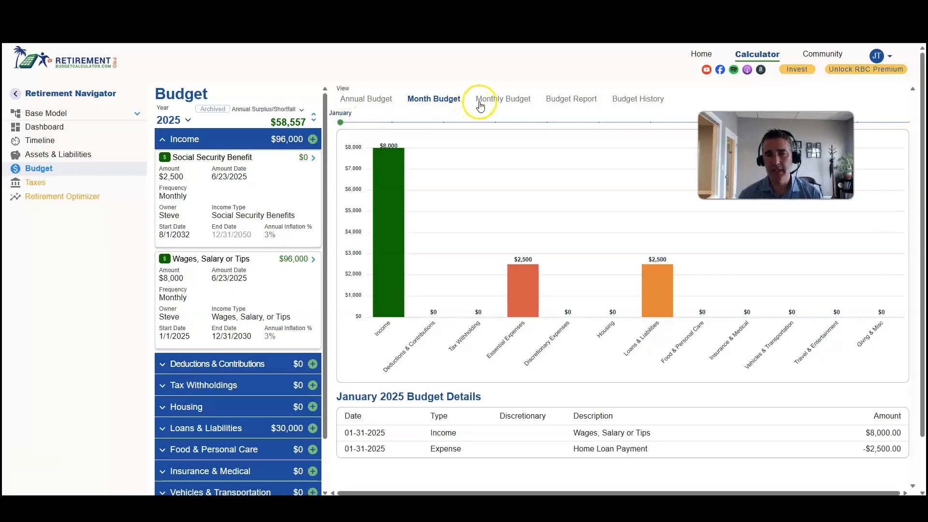
click(518, 102)
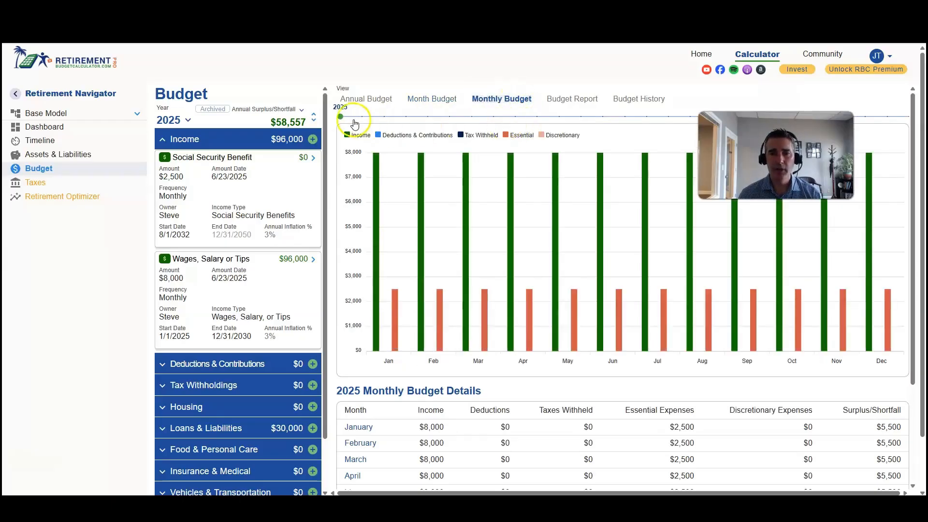
drag(344, 118, 404, 118)
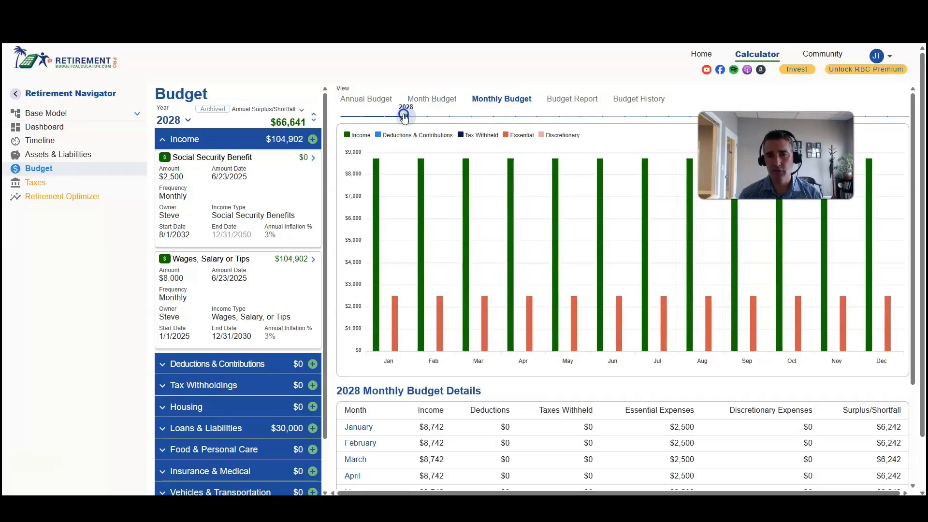
drag(404, 117, 341, 116)
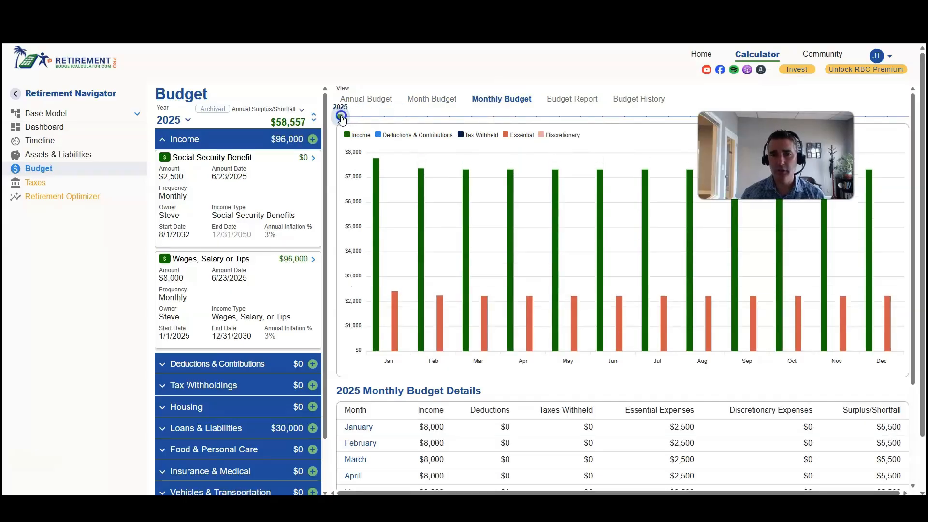
click(586, 98)
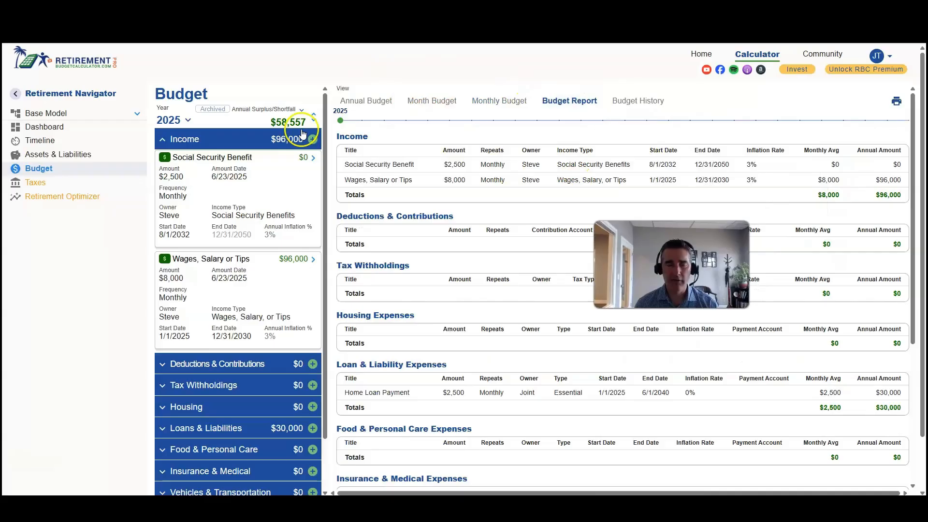
Step: Collapse the Income category and look through the entry types available for Deductions & Contributions and Tax Withholdings without adding any
click(173, 136)
click(313, 161)
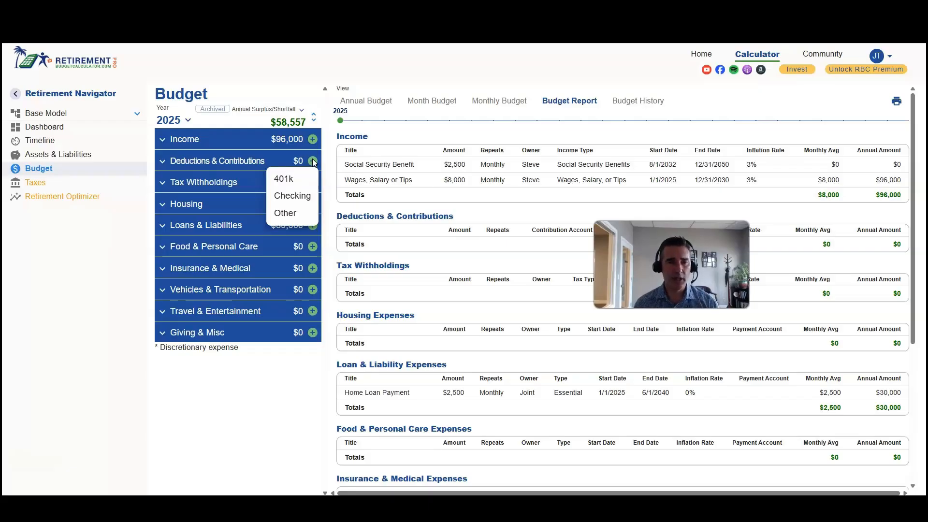
click(332, 161)
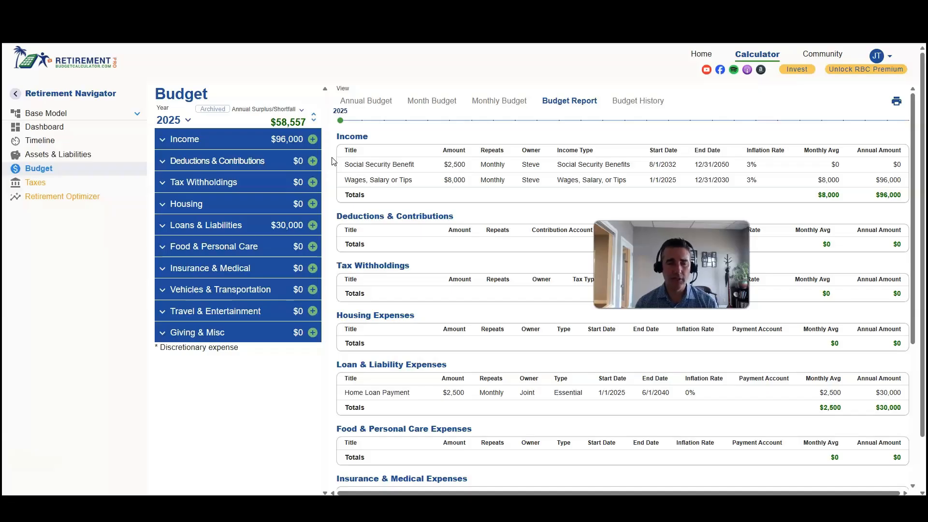
click(313, 183)
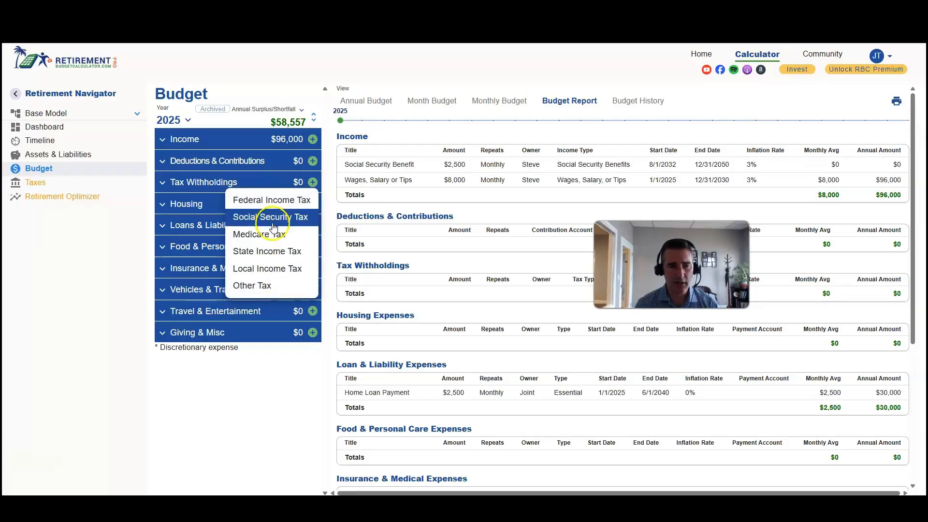
click(313, 208)
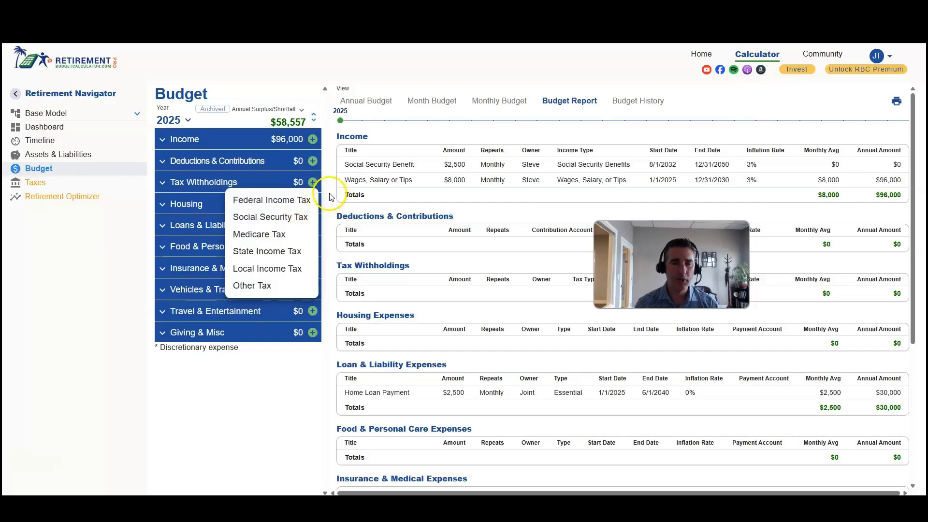
click(332, 196)
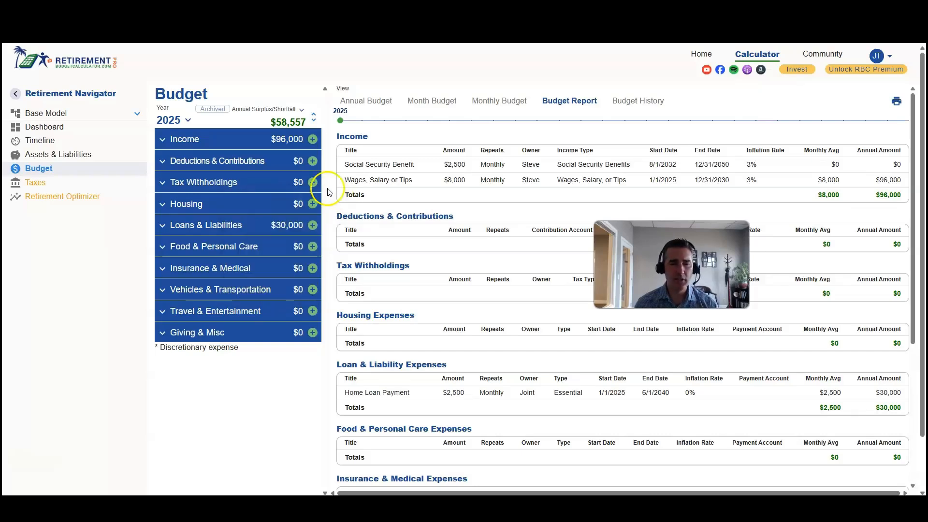
Step: Expand Loans & Liabilities and inspect the Home Loan Payment expense's settings without changing them
click(237, 228)
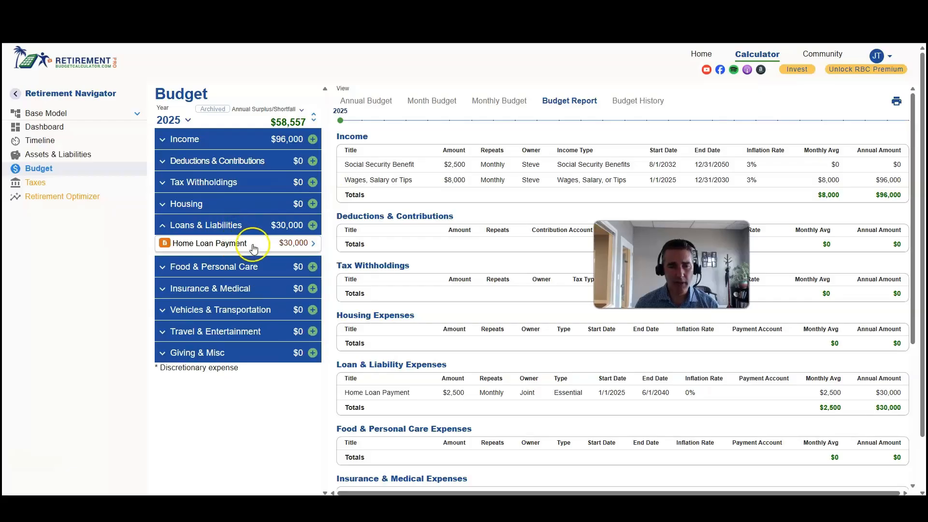
click(314, 243)
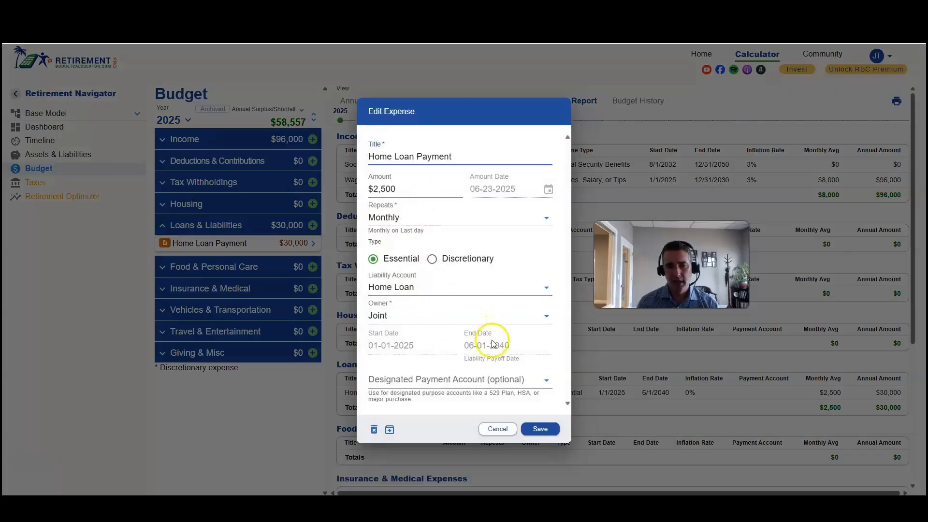
click(505, 429)
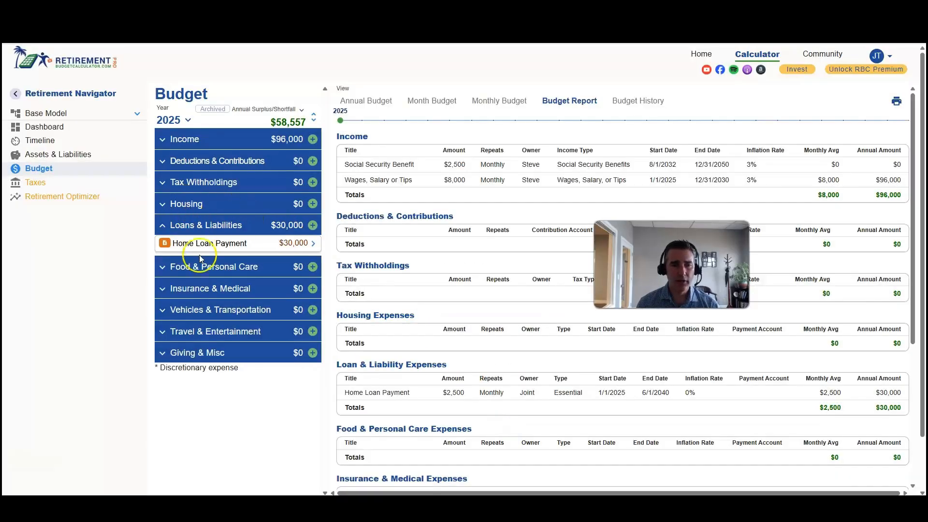
Step: Add a Groceries expense of 1200 under Food & Personal Care, repeating monthly as Essential with Joint ownership, and save it
click(313, 268)
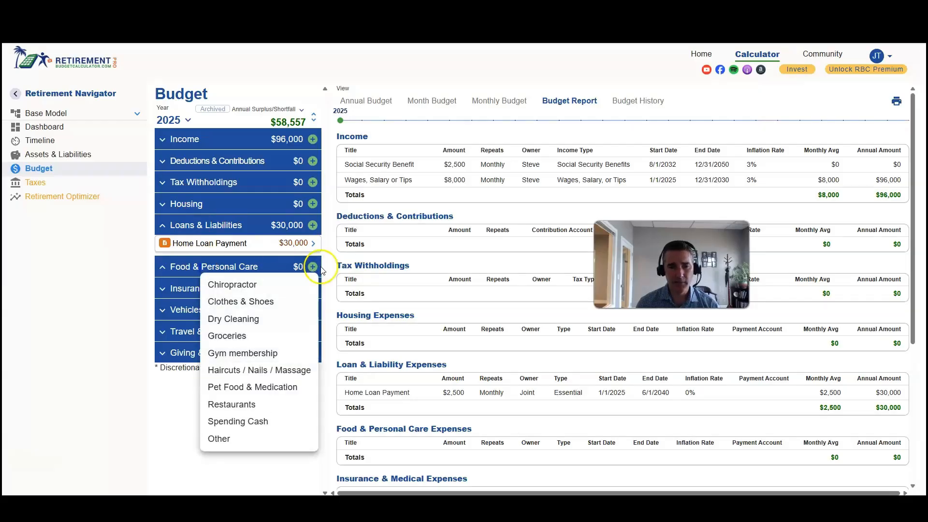
click(241, 335)
click(393, 184)
text(1200)
click(505, 229)
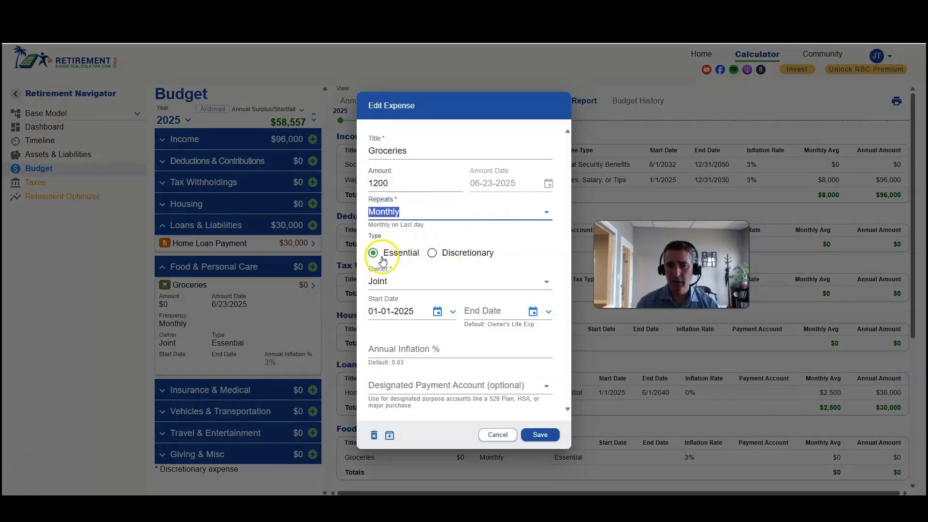
click(536, 242)
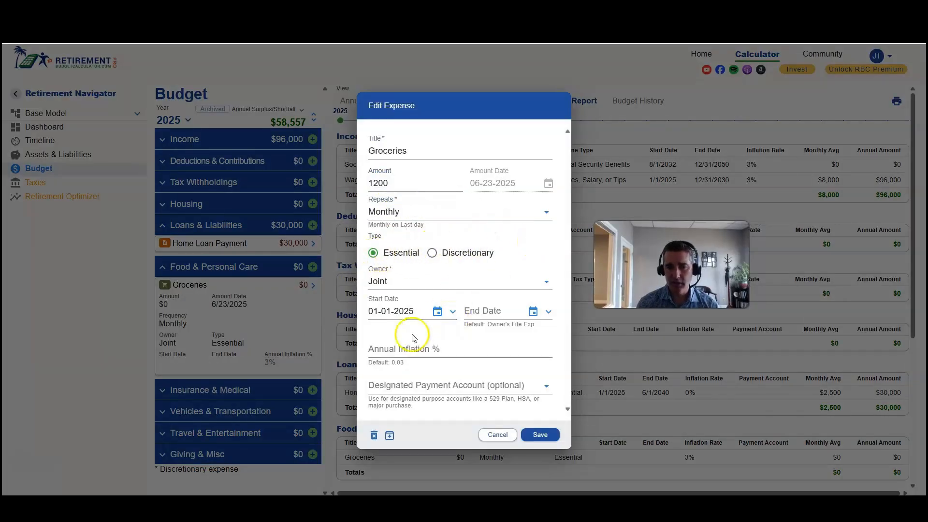
click(540, 435)
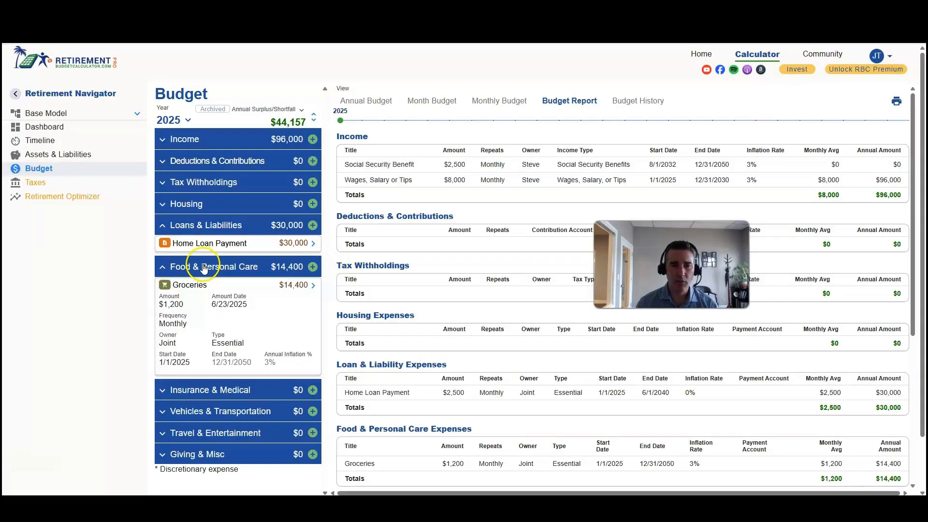
Step: Collapse Food & Personal Care and Loans & Liabilities, and look through the expense types each category offers without adding any
click(208, 267)
click(259, 229)
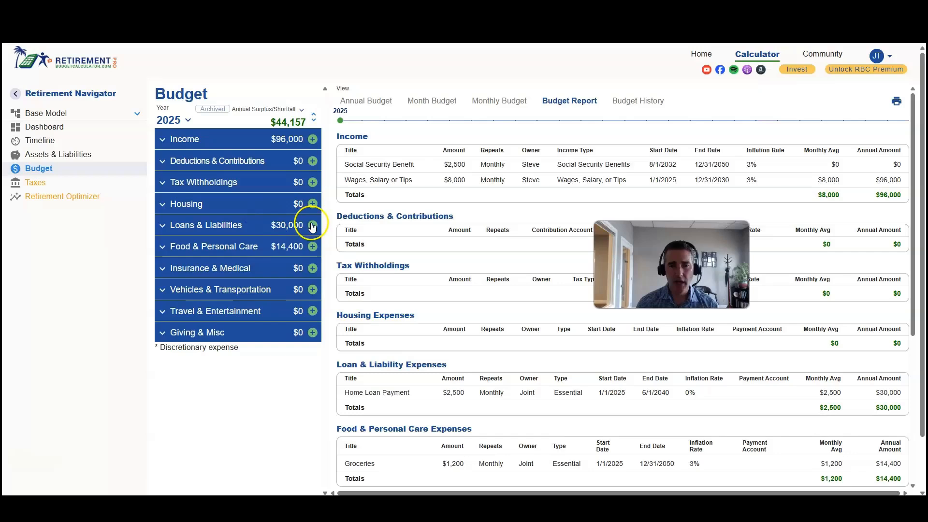
click(312, 225)
click(314, 224)
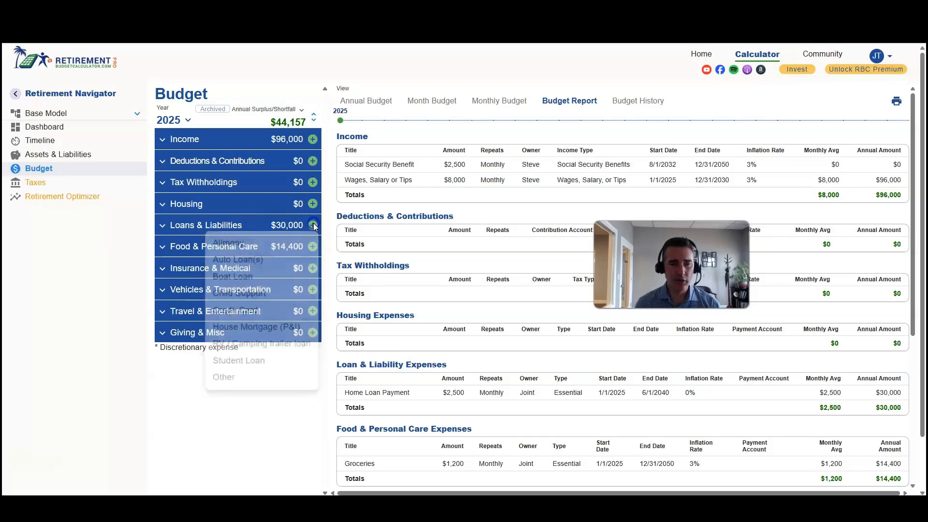
click(313, 247)
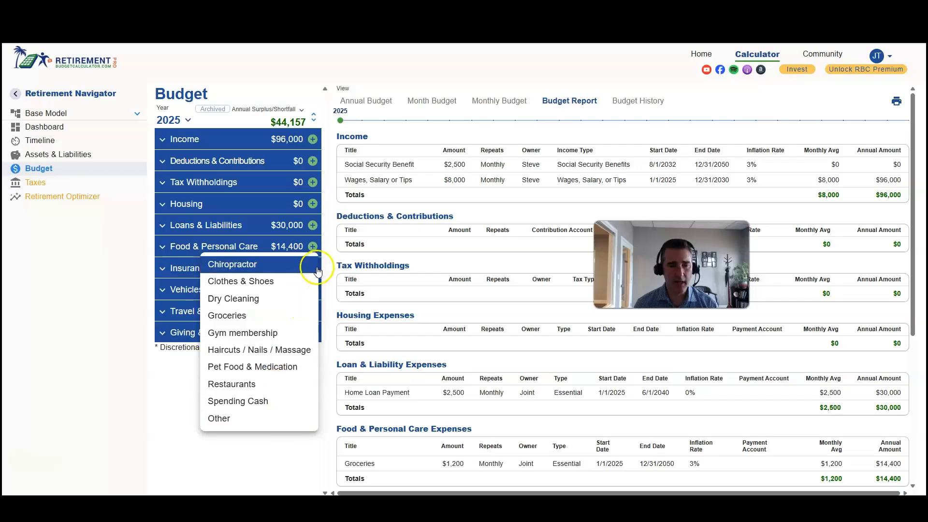
Step: Add an Other expense under Insurance & Medical and title it Subscriptions
click(313, 269)
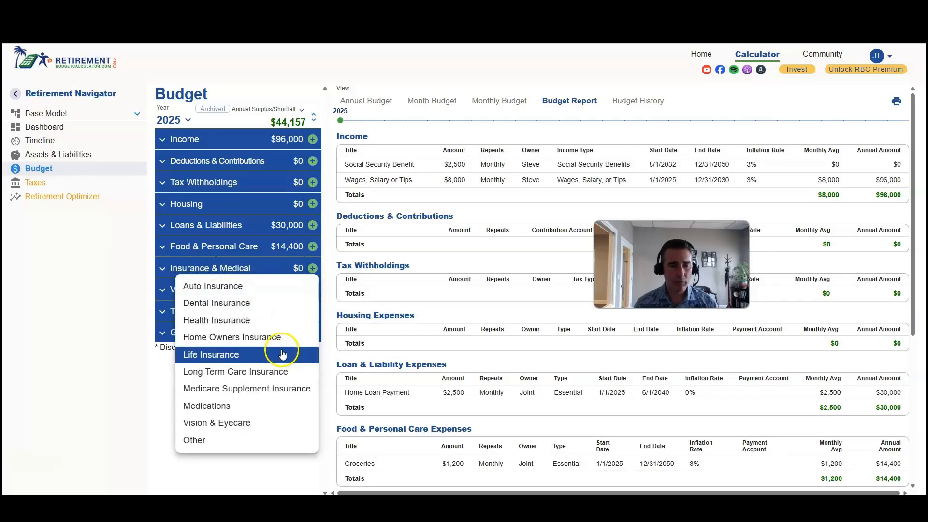
click(230, 441)
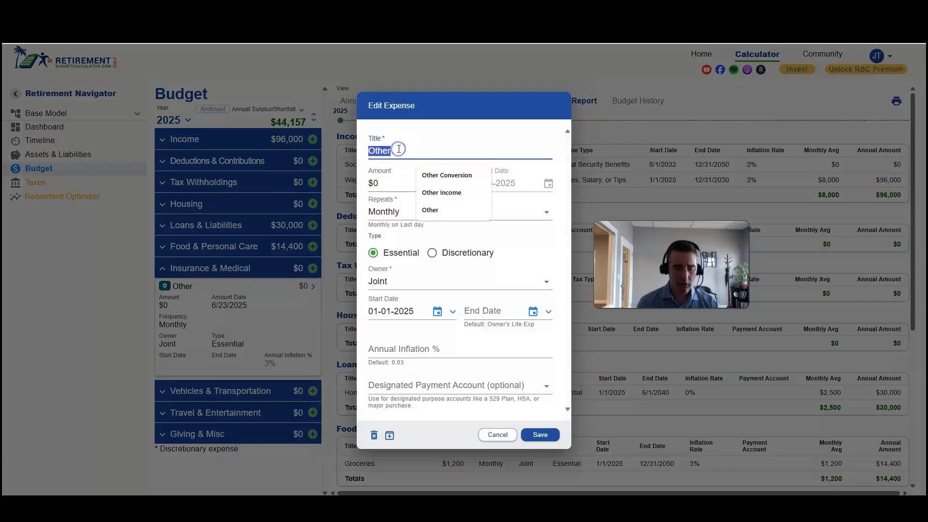
key(BackSpace)
text(Subscriptions)
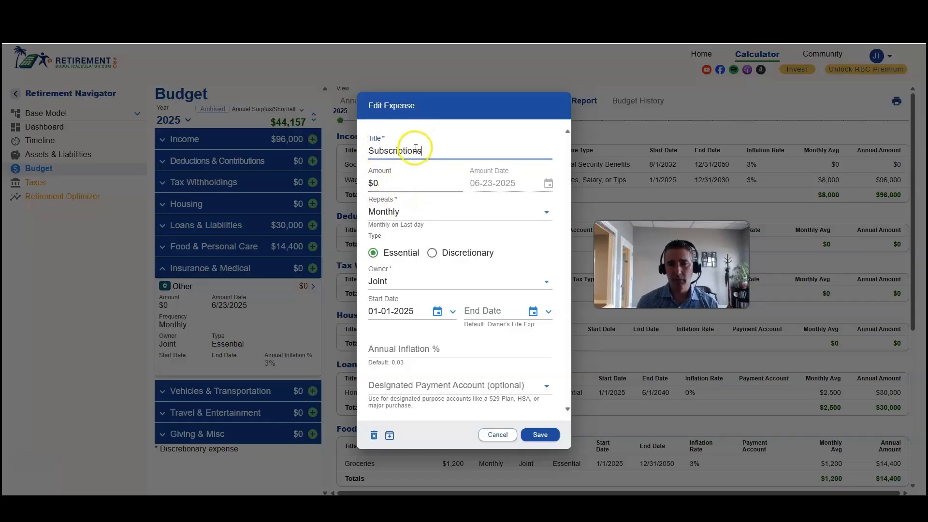
Step: Give the Subscriptions expense a custom schedule of every 1 year on the 15th of Jan and May
click(379, 180)
click(379, 213)
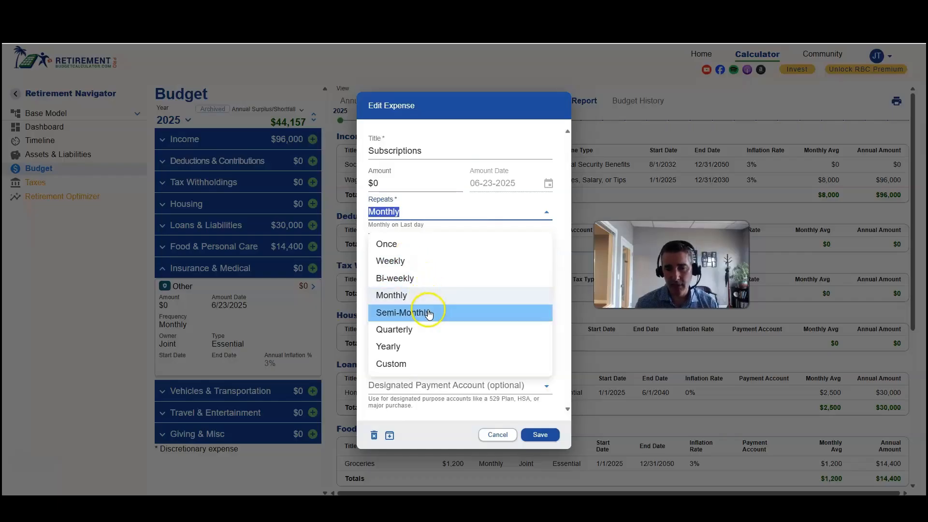
click(399, 365)
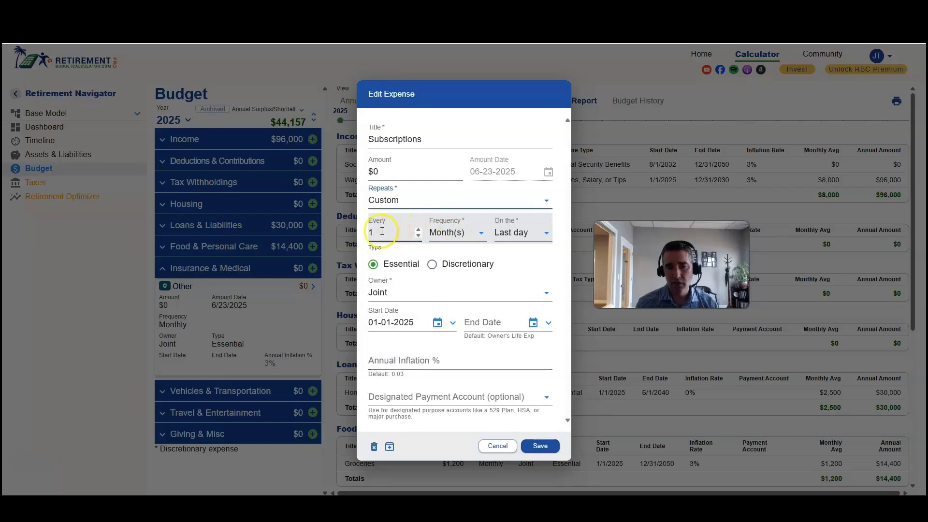
click(482, 233)
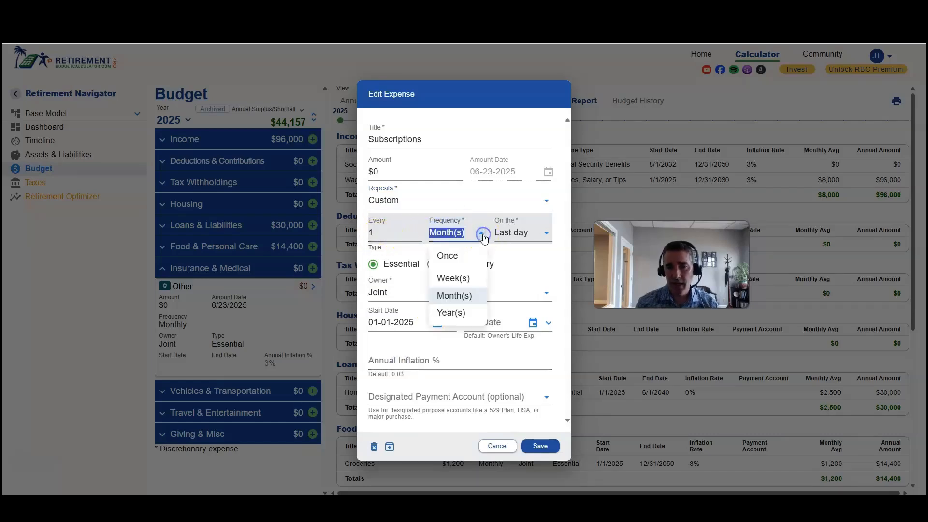
click(461, 314)
click(539, 220)
scroll(529, 290, up, 5)
click(510, 255)
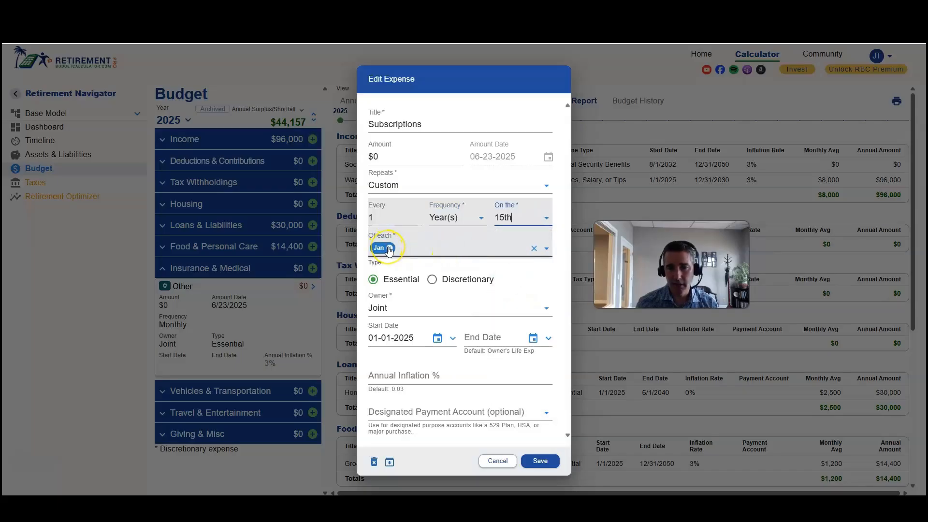
click(438, 250)
click(410, 338)
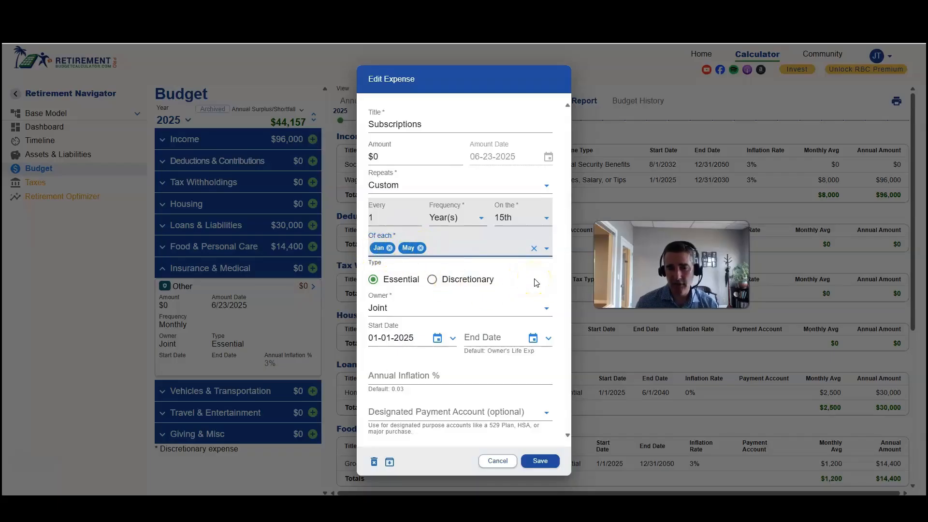
Step: Set the Subscriptions amount to 100 and keep Joint as its owner
click(414, 159)
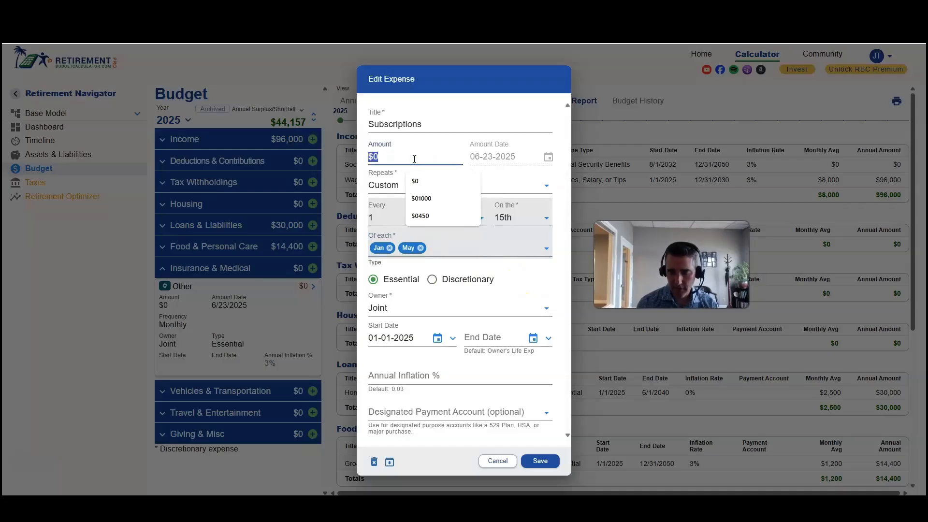
text(100)
click(450, 285)
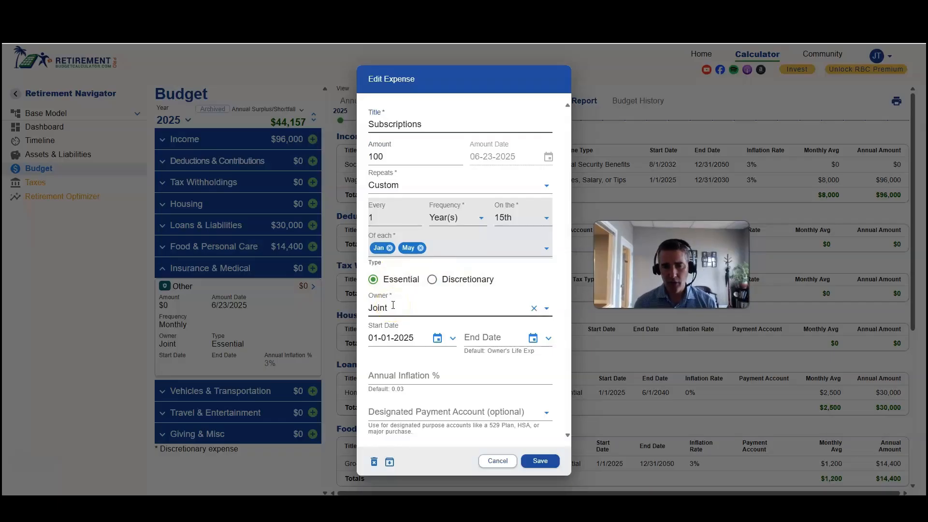
click(547, 307)
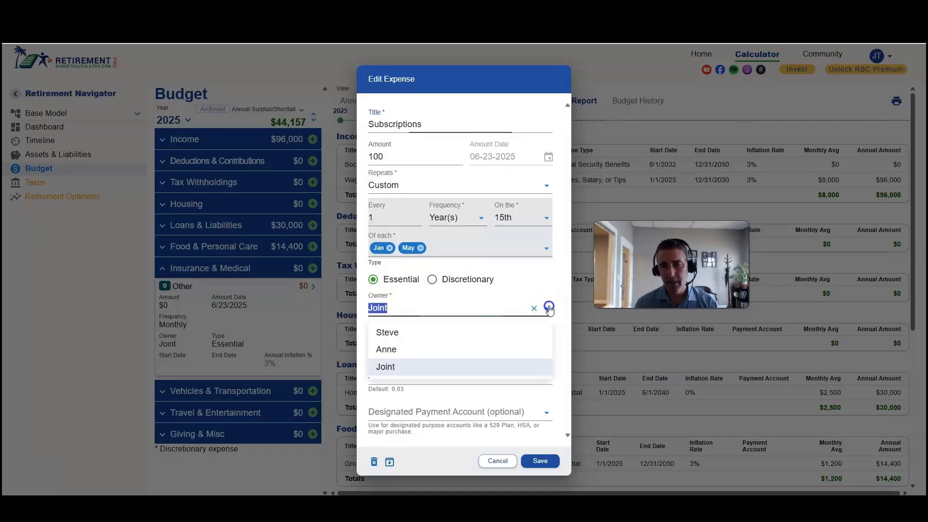
click(414, 369)
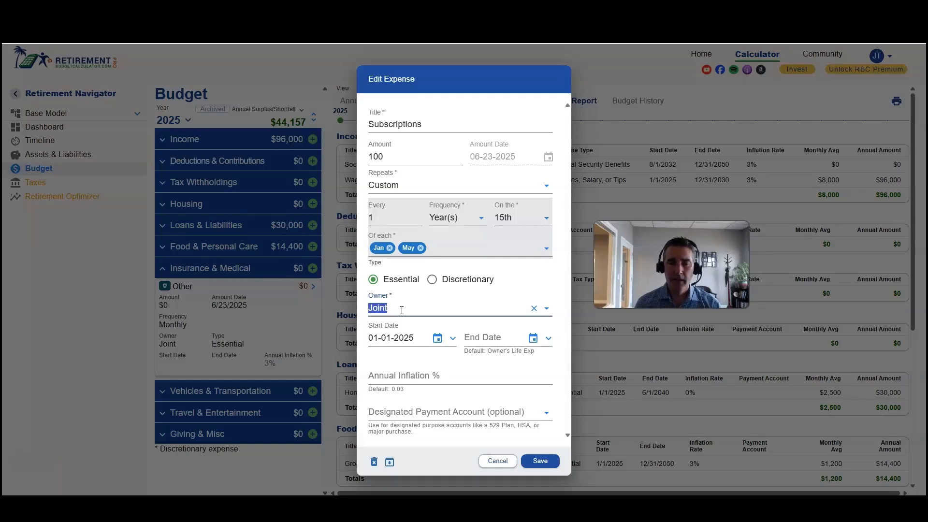
Step: Save the Subscriptions expense with its start and end dates, inflation and payment account at their defaults, and recheck its settings
click(402, 335)
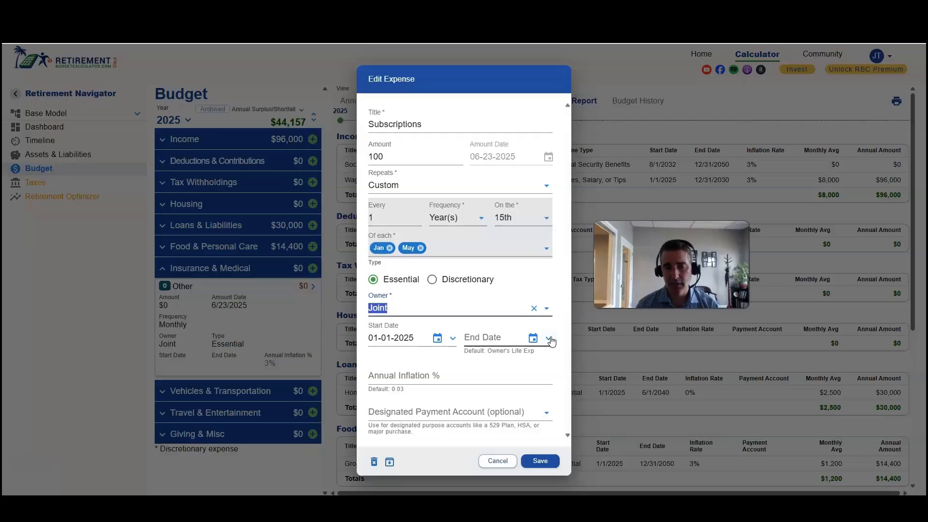
click(417, 370)
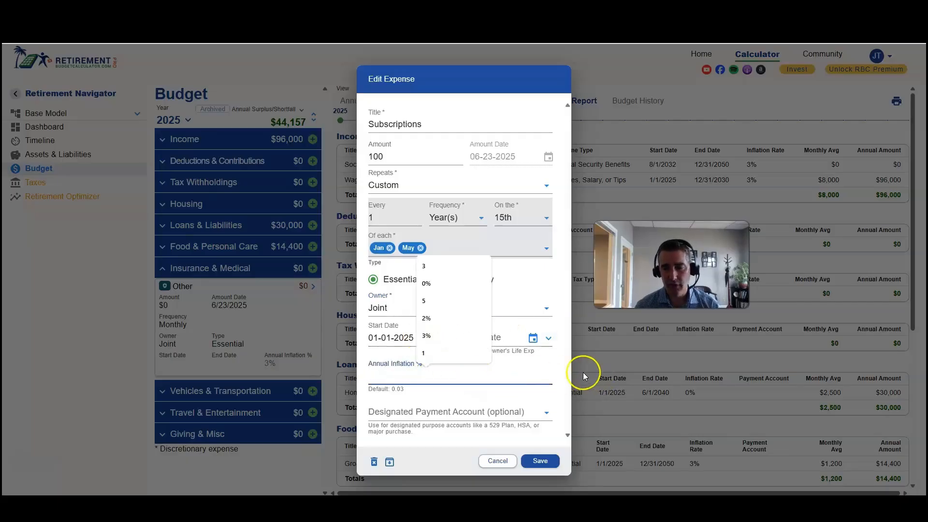
click(563, 371)
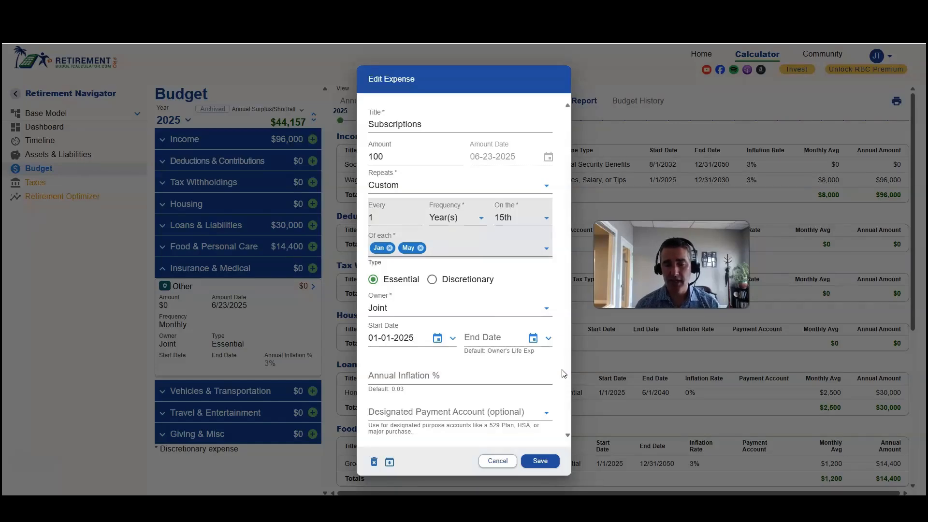
click(547, 412)
click(561, 398)
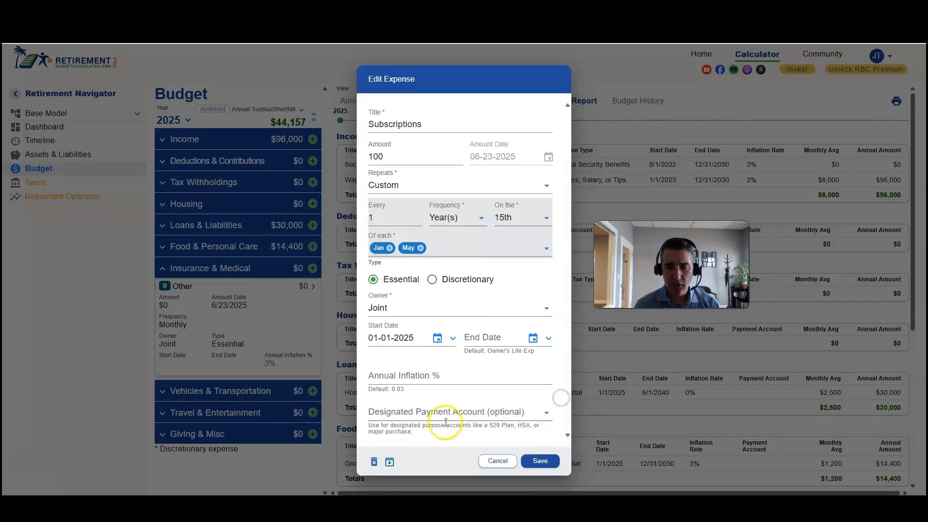
click(550, 462)
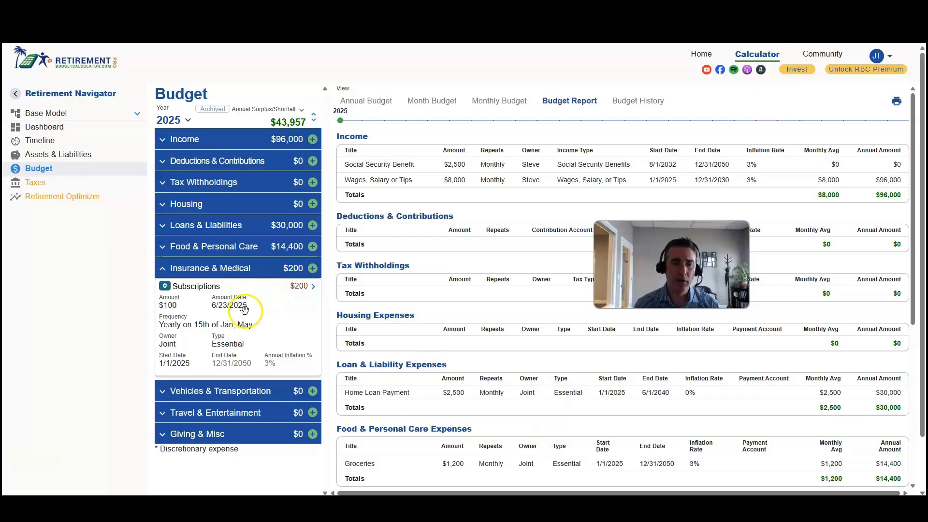
click(312, 285)
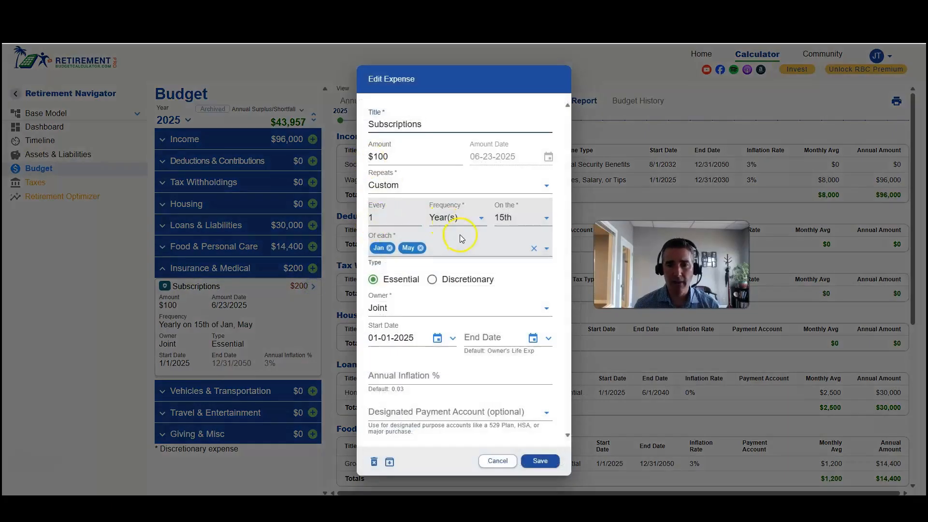
click(540, 460)
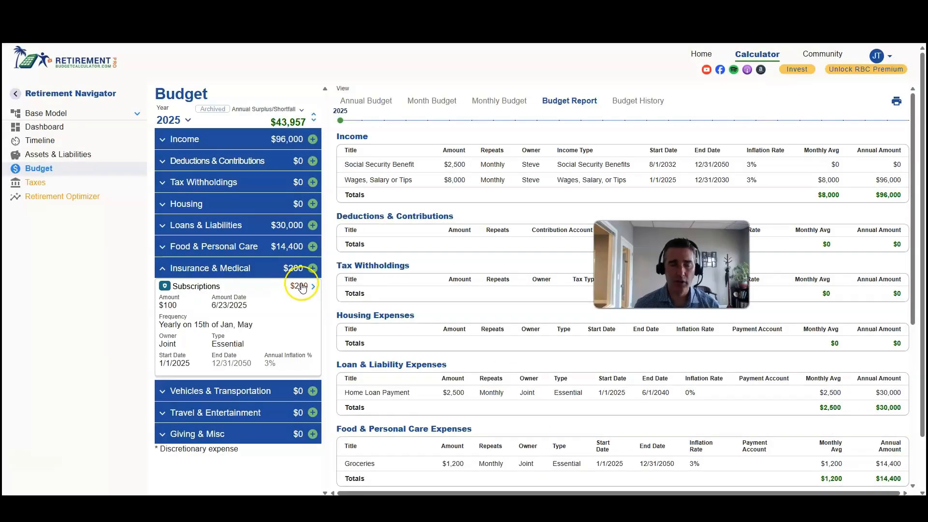
Step: View the budget as Monthly Surplus/Shortfall, return to Annual Surplus/Shortfall and collapse Insurance & Medical
click(280, 111)
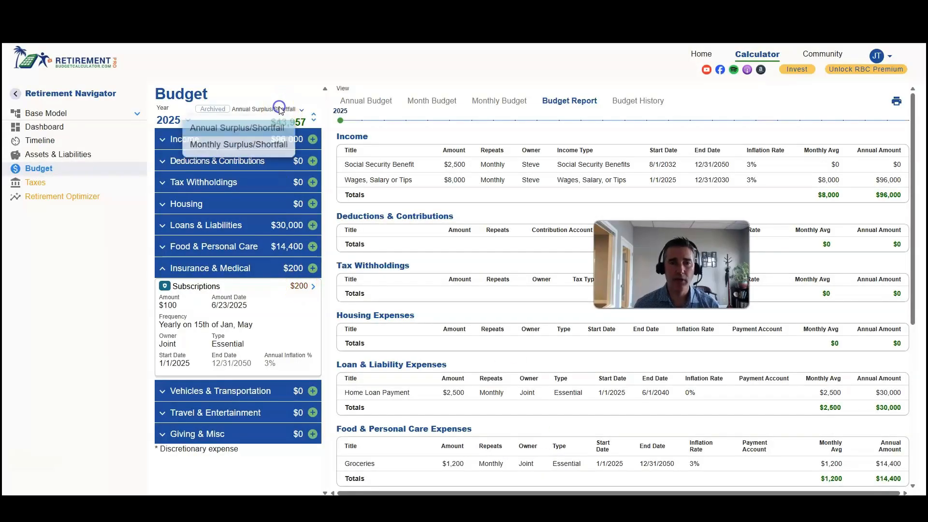
click(261, 144)
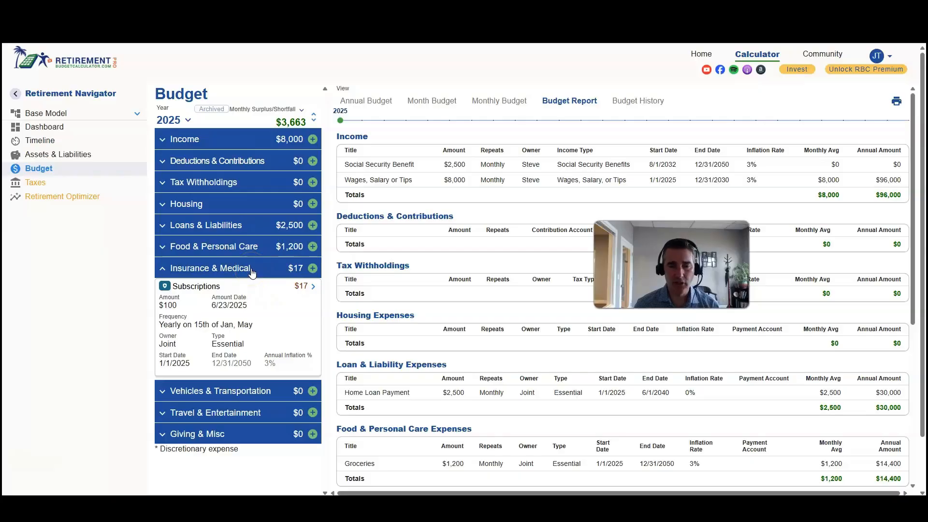
click(269, 110)
click(264, 127)
click(208, 269)
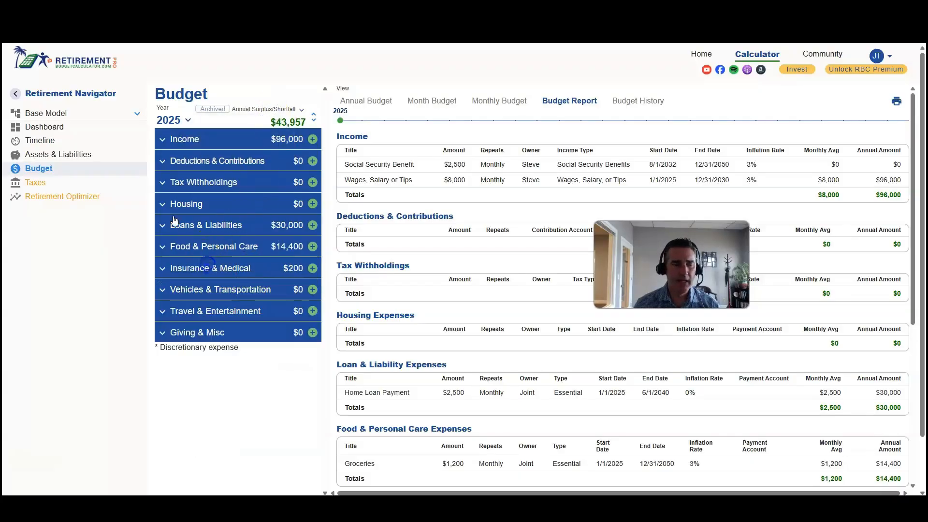
Step: Look at the Taxes and Retirement Optimizer premium pages and the subscription plans without choosing one, and return to the Budget
click(39, 183)
click(53, 201)
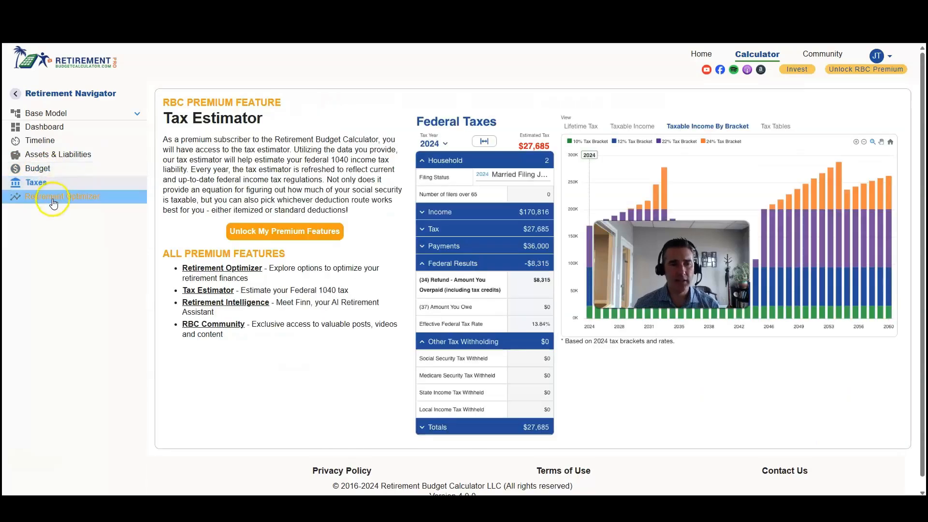
click(50, 167)
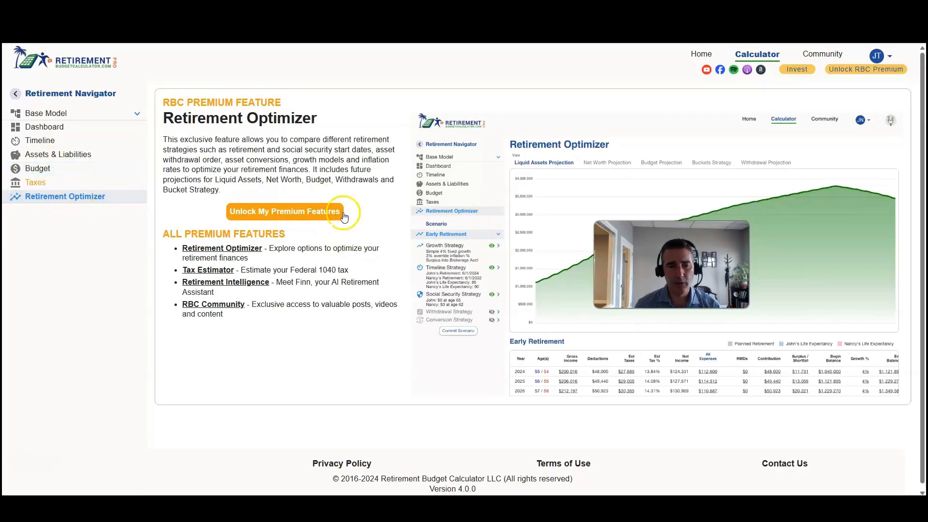
click(304, 213)
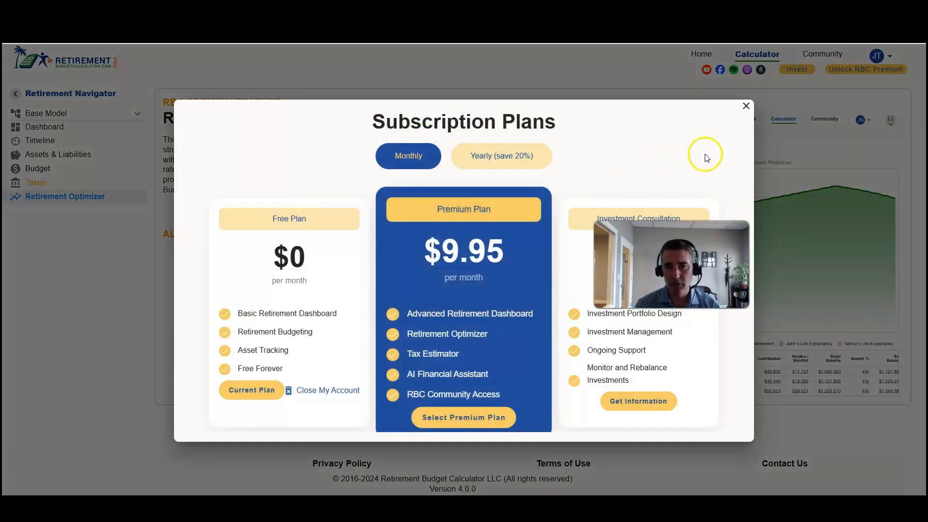
click(748, 107)
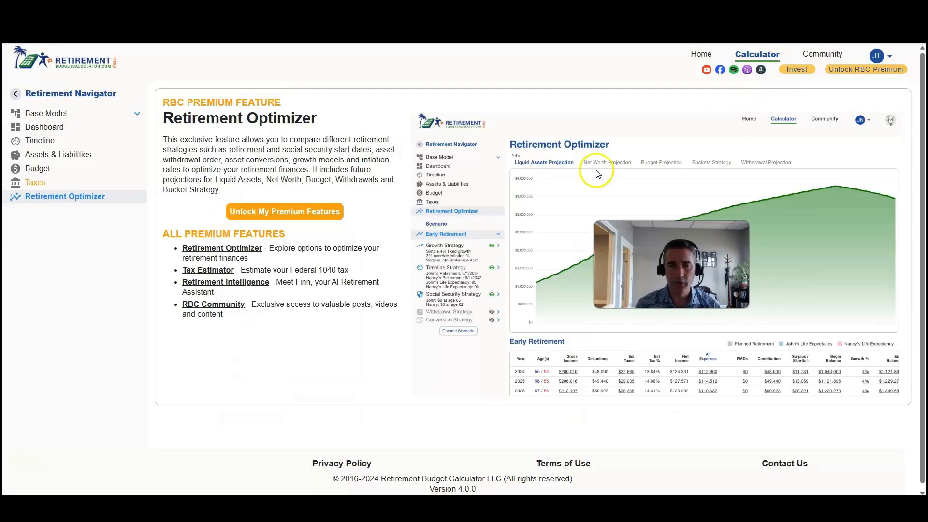
click(51, 172)
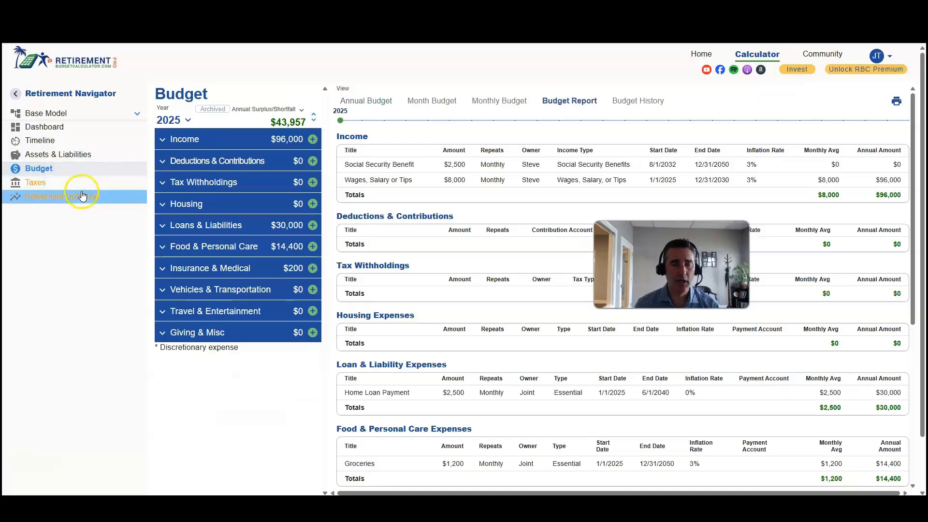
click(70, 196)
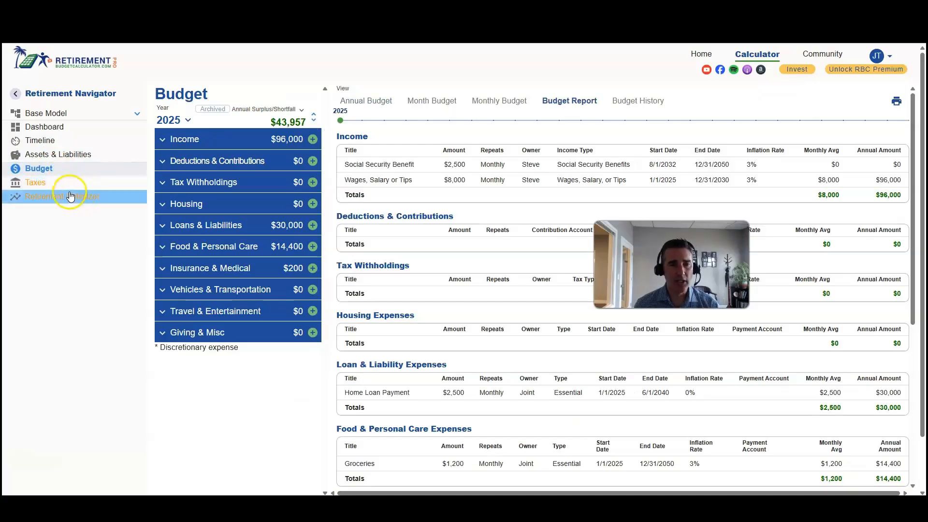
click(58, 157)
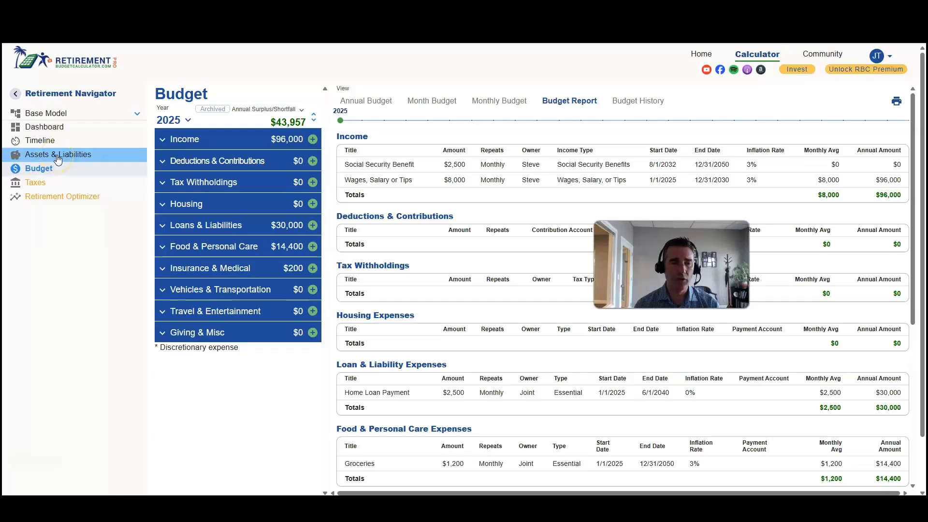
click(55, 172)
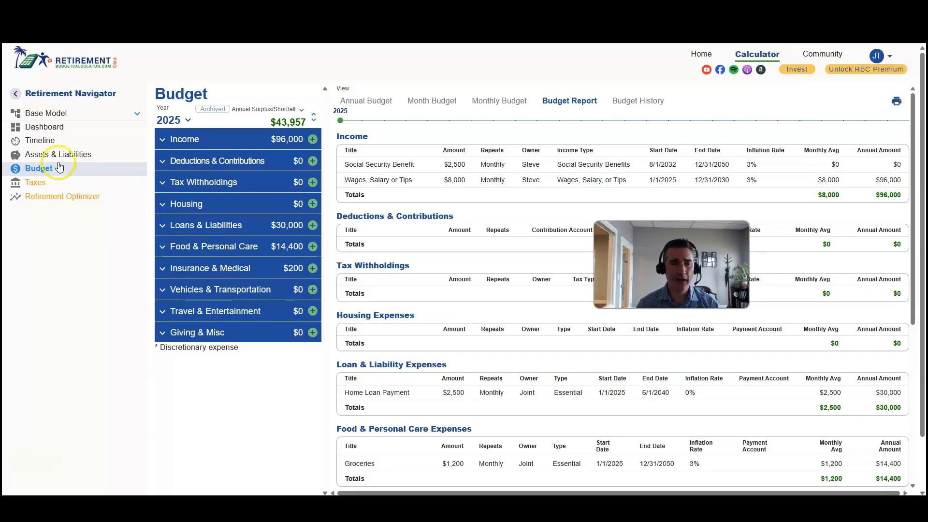
Step: Look at the list of available plan models under Base Model without switching models
click(62, 120)
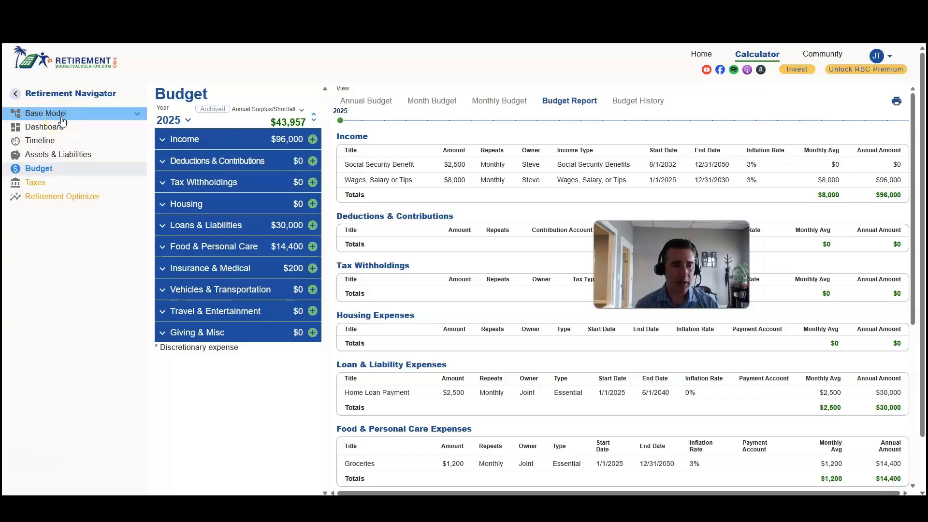
click(138, 114)
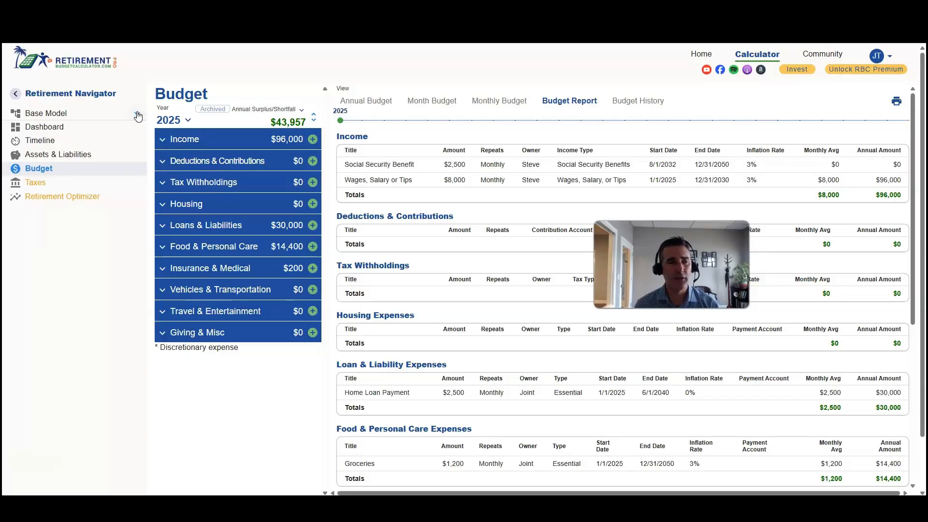
click(137, 114)
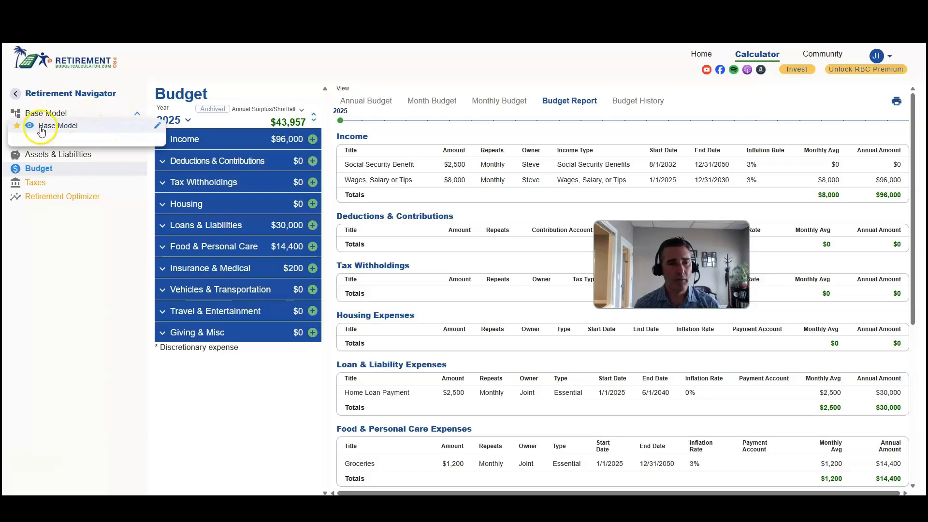
Step: Switch to the Sound Retirement Planning website and look over its home page down to the Latest Podcasts section and back up
click(121, 83)
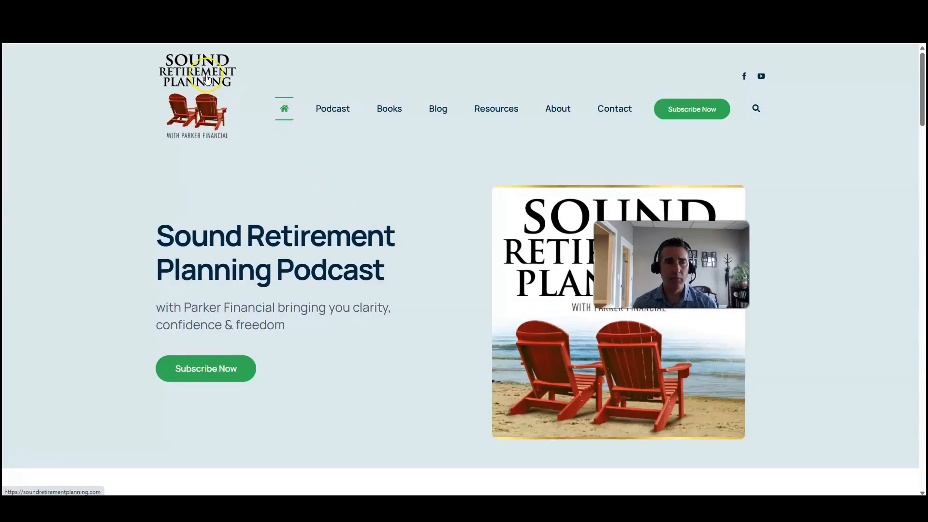
scroll(272, 216, down, 2)
scroll(273, 218, down, 8)
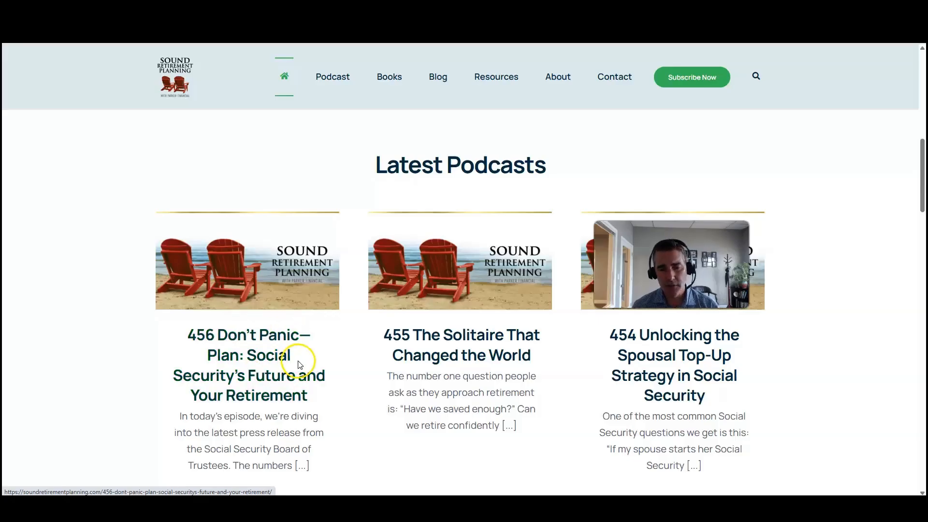
scroll(338, 376, up, 5)
scroll(338, 376, up, 4)
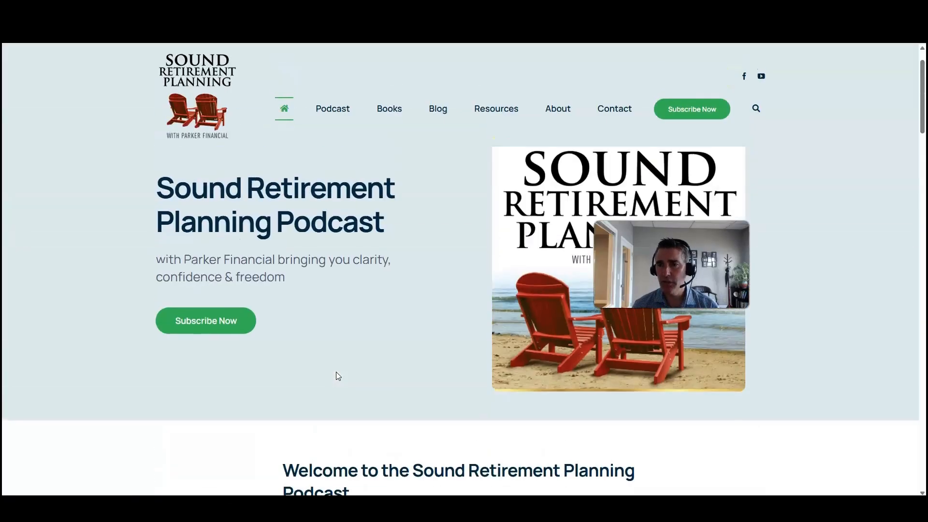